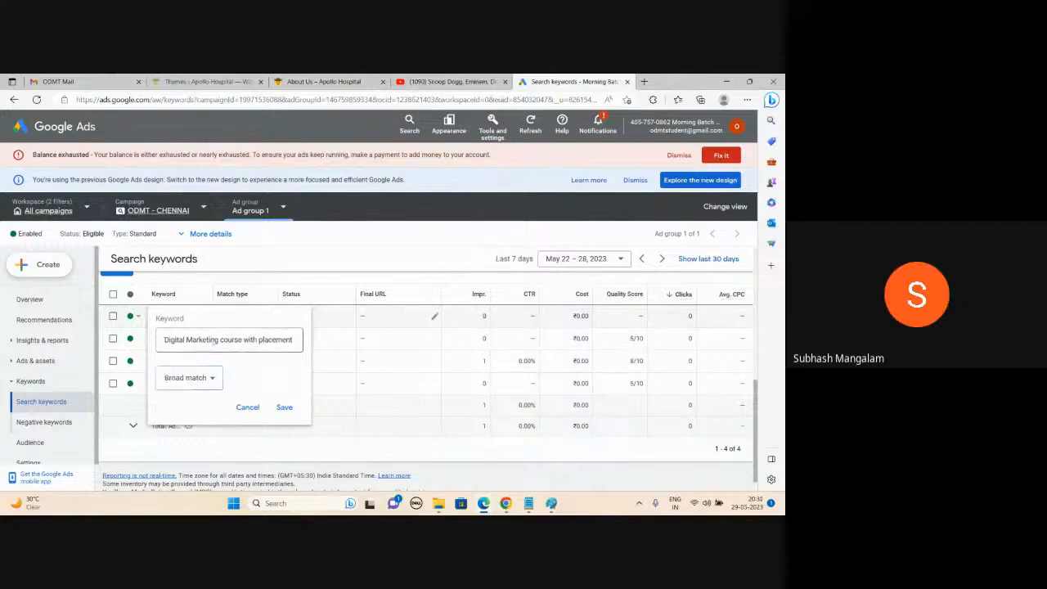
Save the keyword "Digital Marketing course with placement" with broad match and check it in the keyword list
left_click(276, 404)
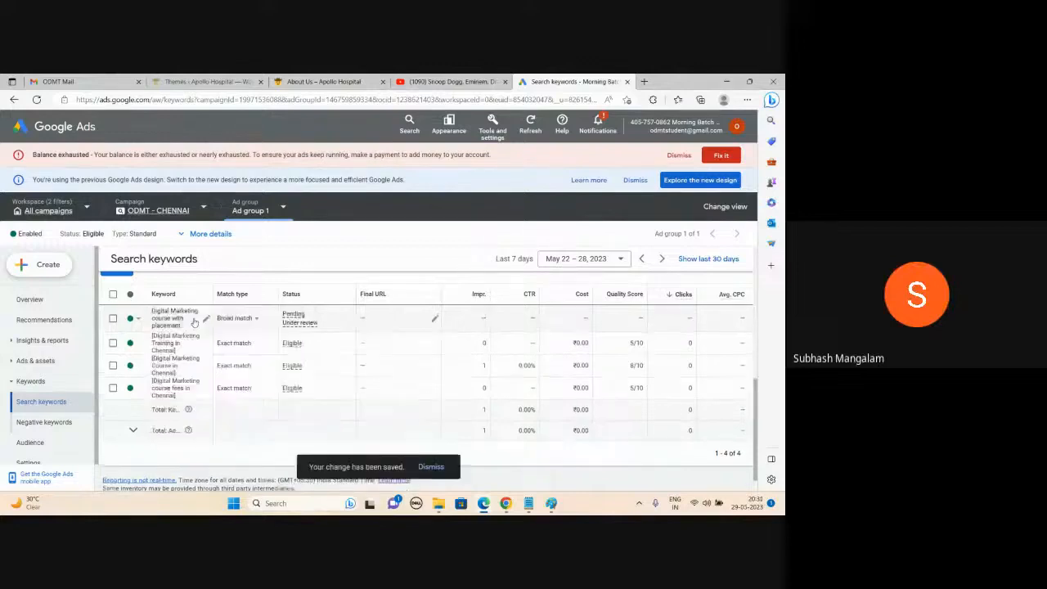
scroll(195, 351, "up", 5)
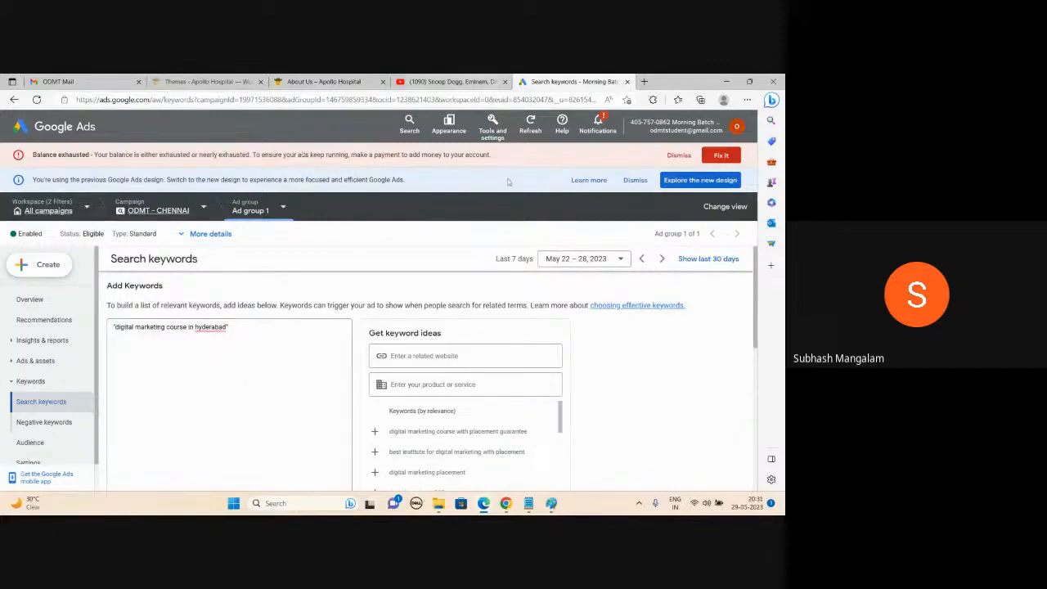
scroll(426, 268, "down", 3)
scroll(426, 268, "down", 5)
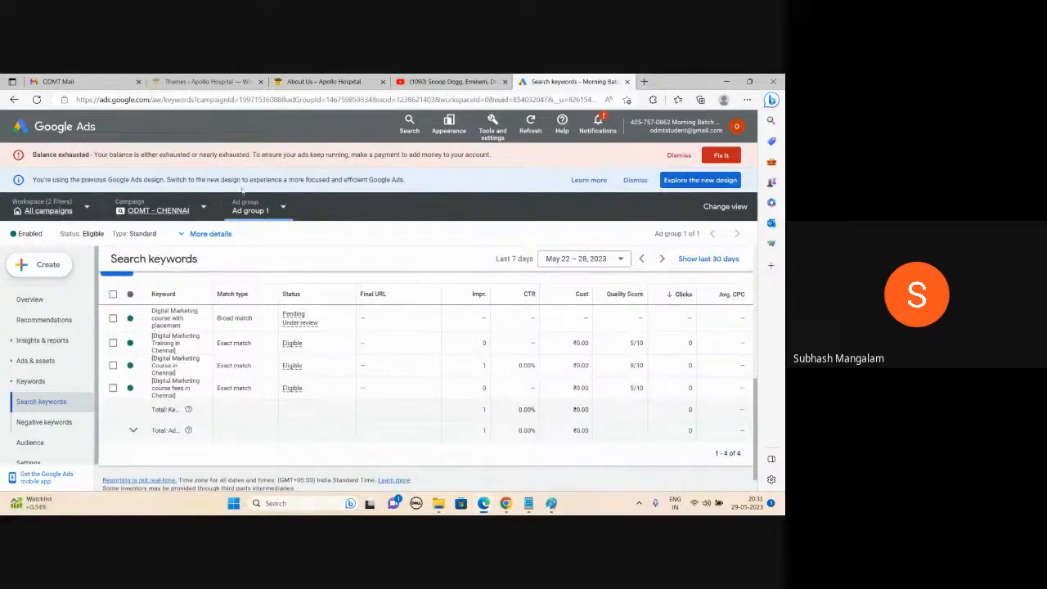
Open the settings of the ODMT - CHENNAI campaign from its details, dismissing the balance exhausted notice
left_click(65, 127)
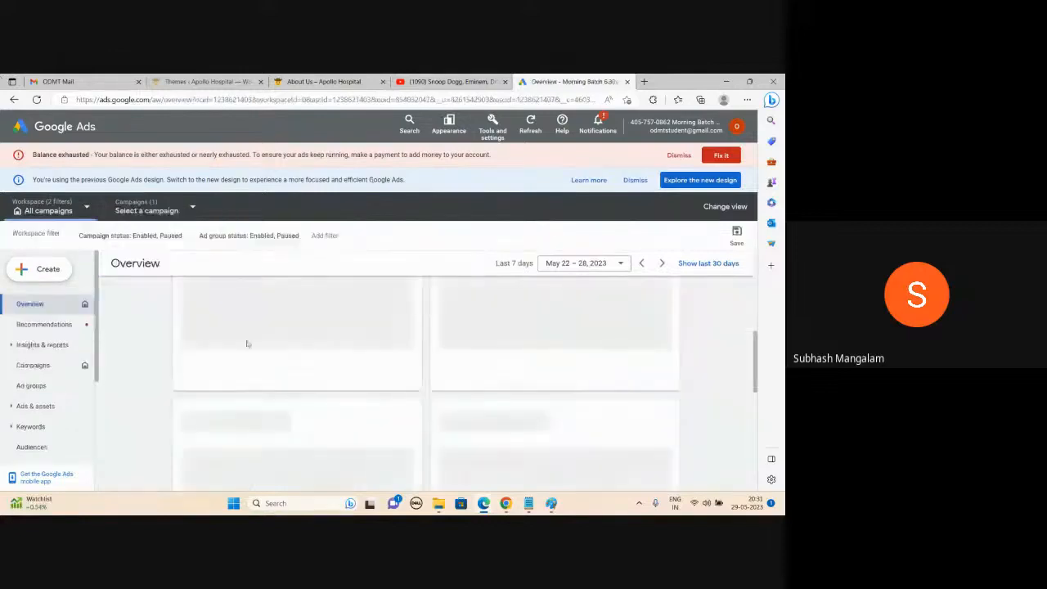
left_click(37, 366)
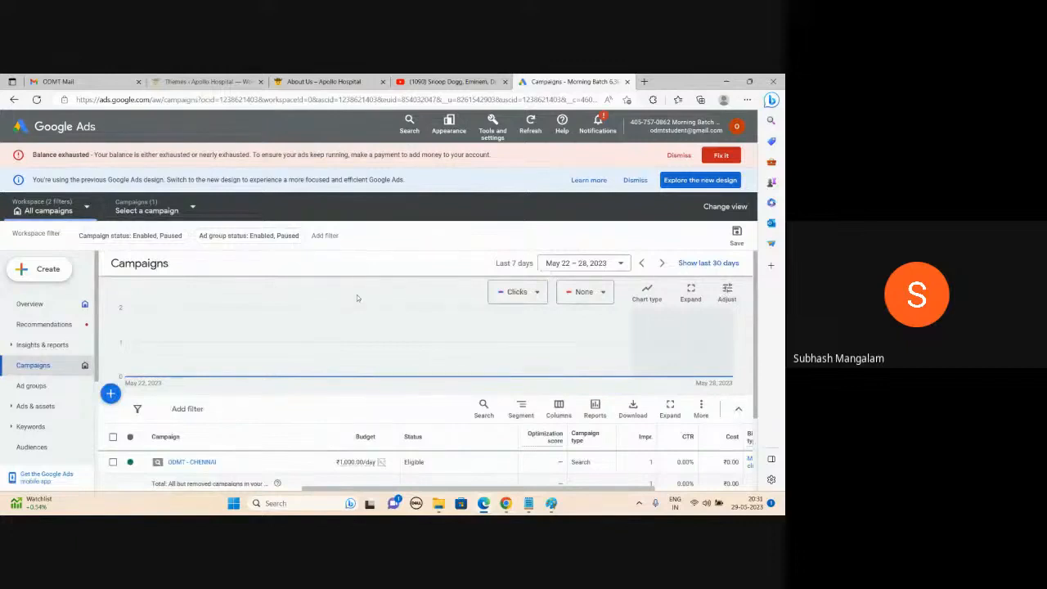
left_click(183, 463)
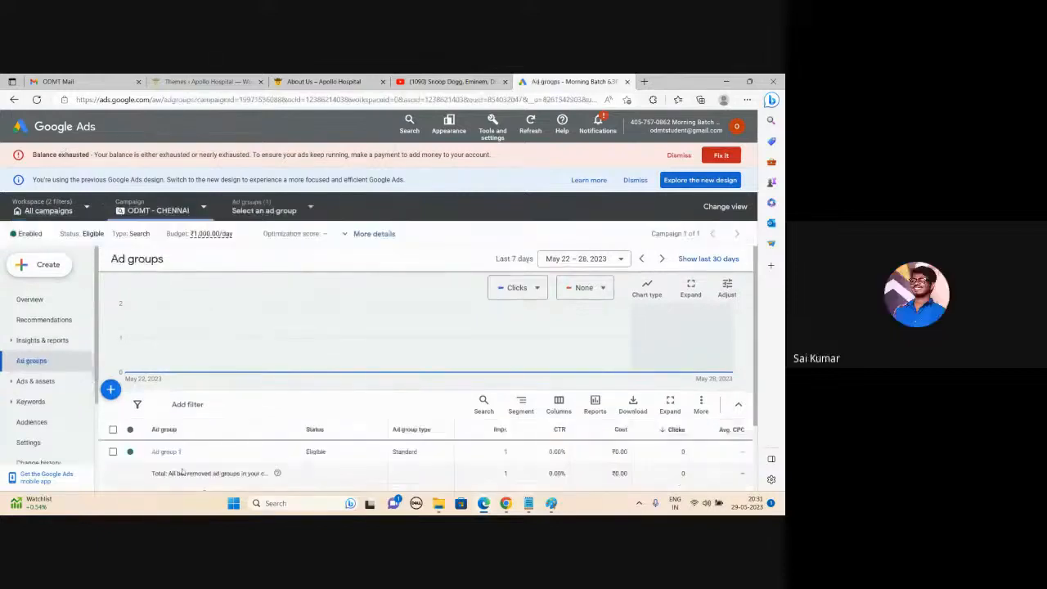
left_click(673, 155)
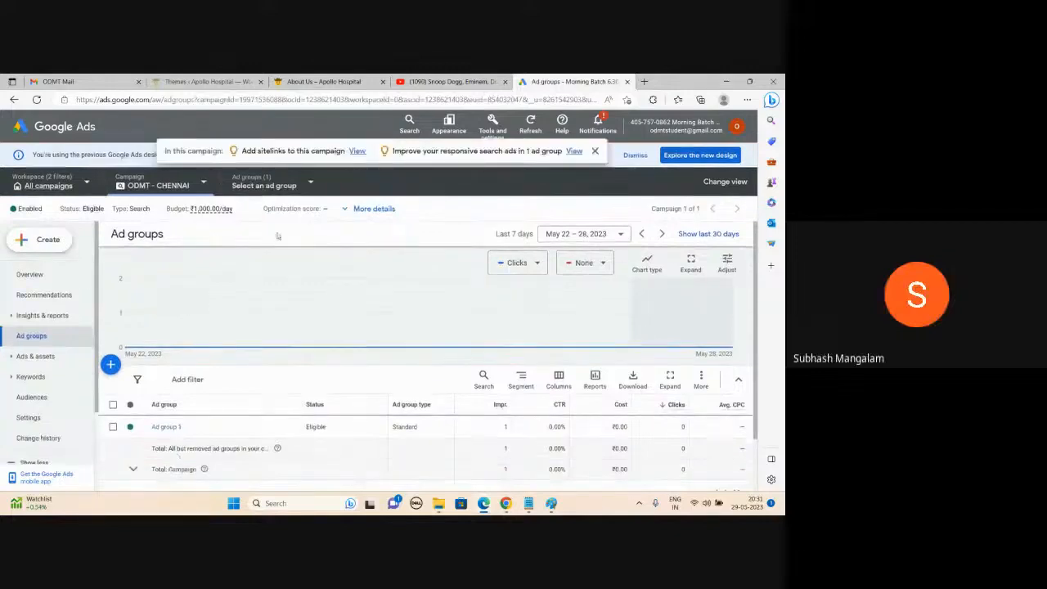
left_click(348, 212)
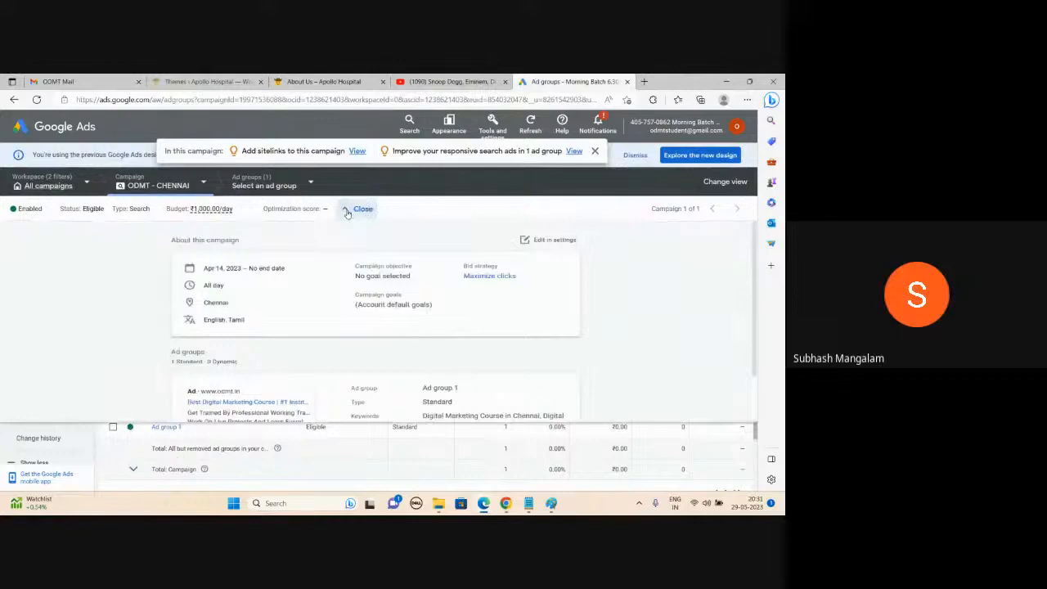
left_click(540, 243)
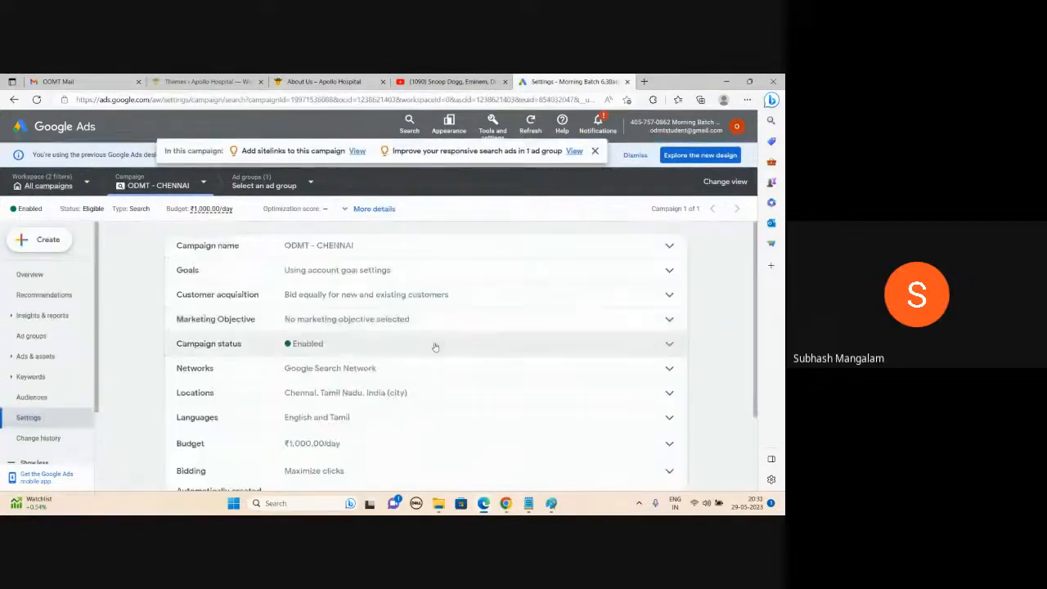
scroll(422, 344, "down", 1)
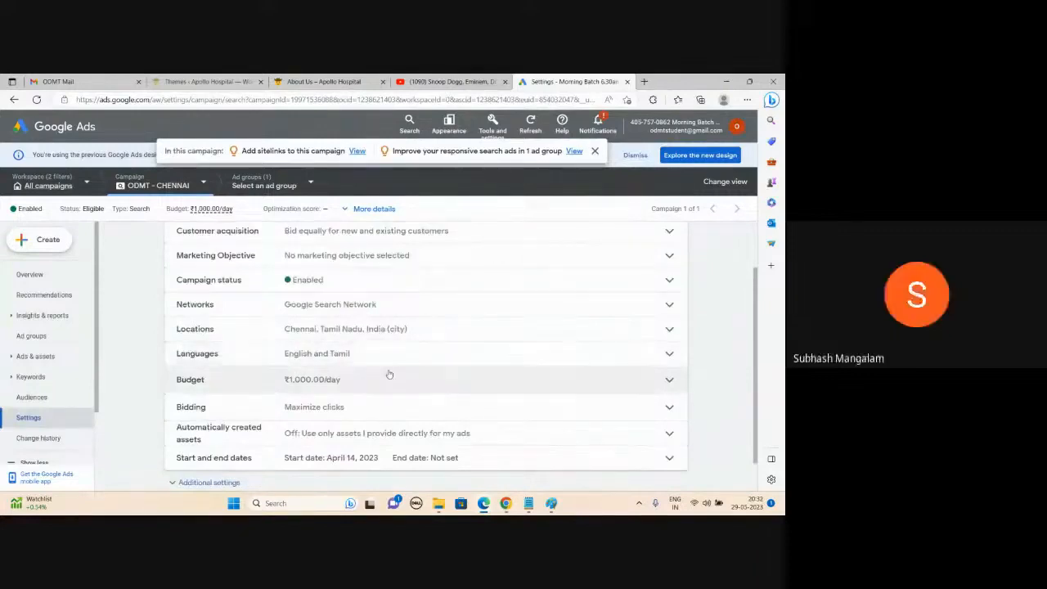
Set the campaign's location targeting to Enter another location with Chennai, Tamil Nadu, India, and save it
left_click(668, 331)
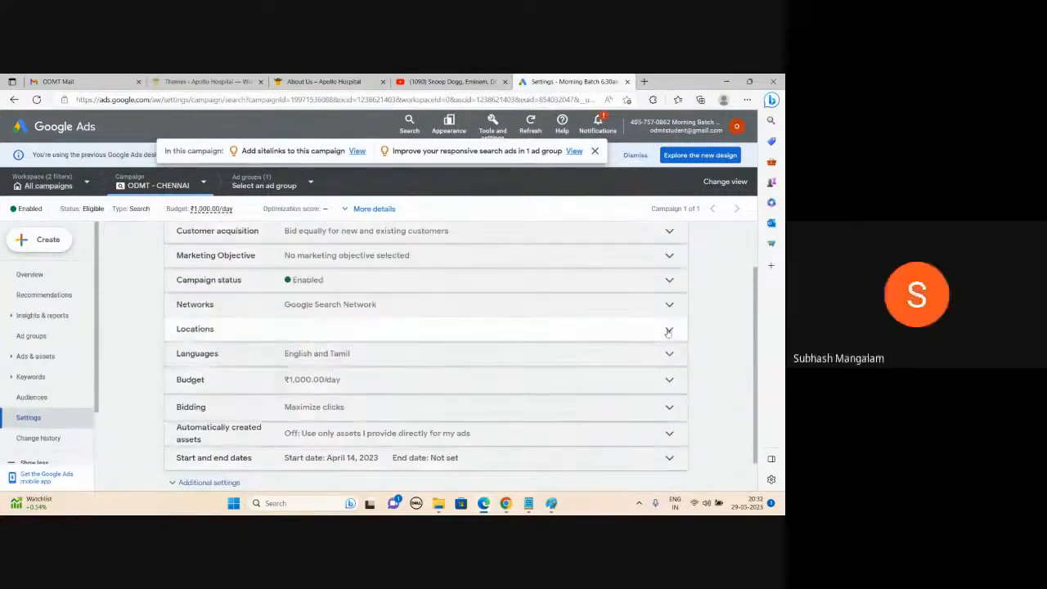
left_click(291, 358)
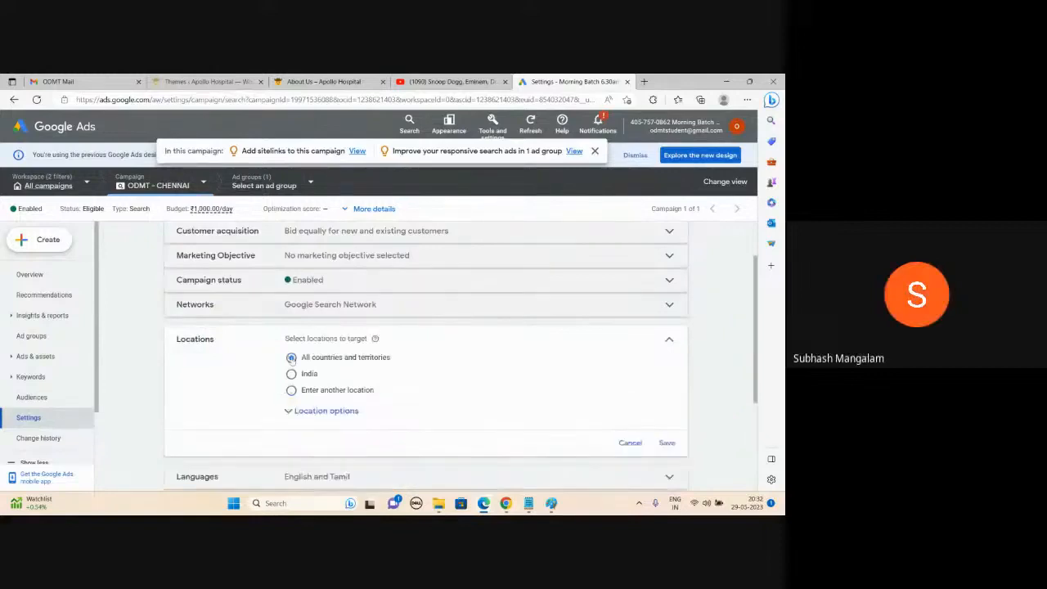
left_click(291, 390)
scroll(511, 439, "down", 1)
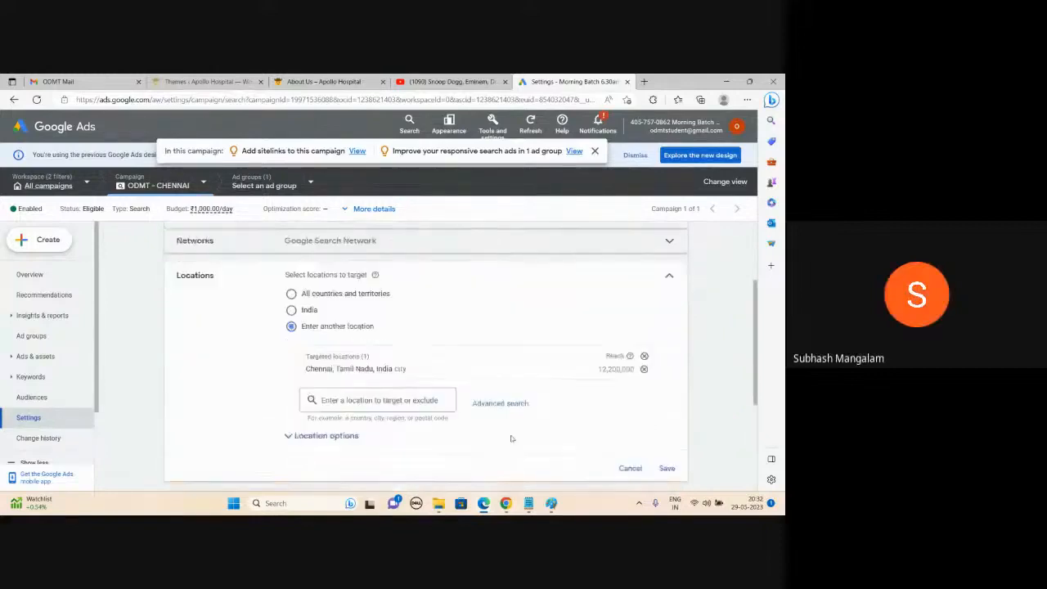
left_click(667, 468)
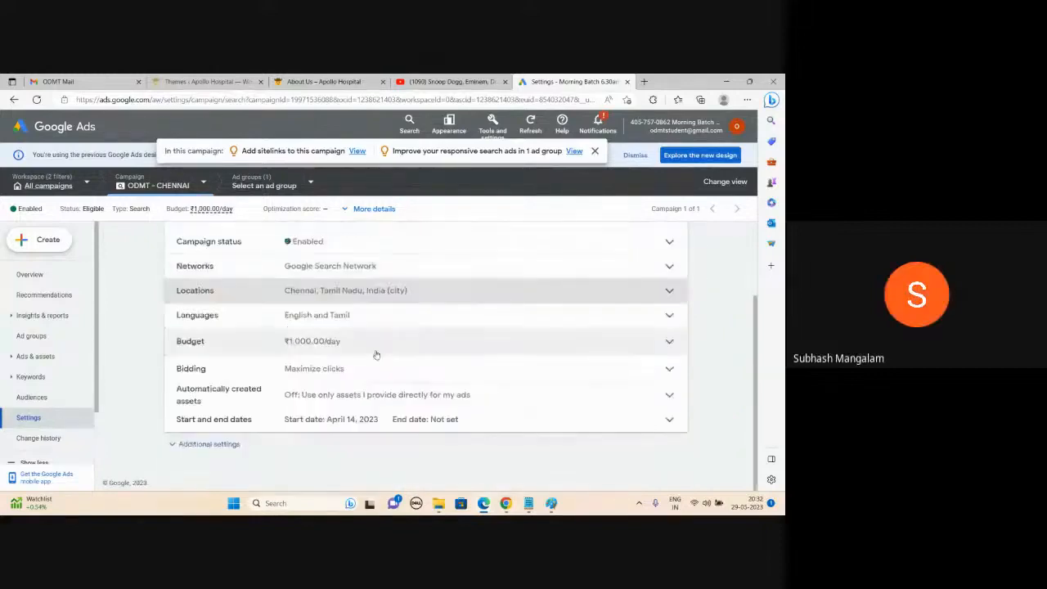
scroll(377, 354, "up", 1)
scroll(369, 365, "up", 1)
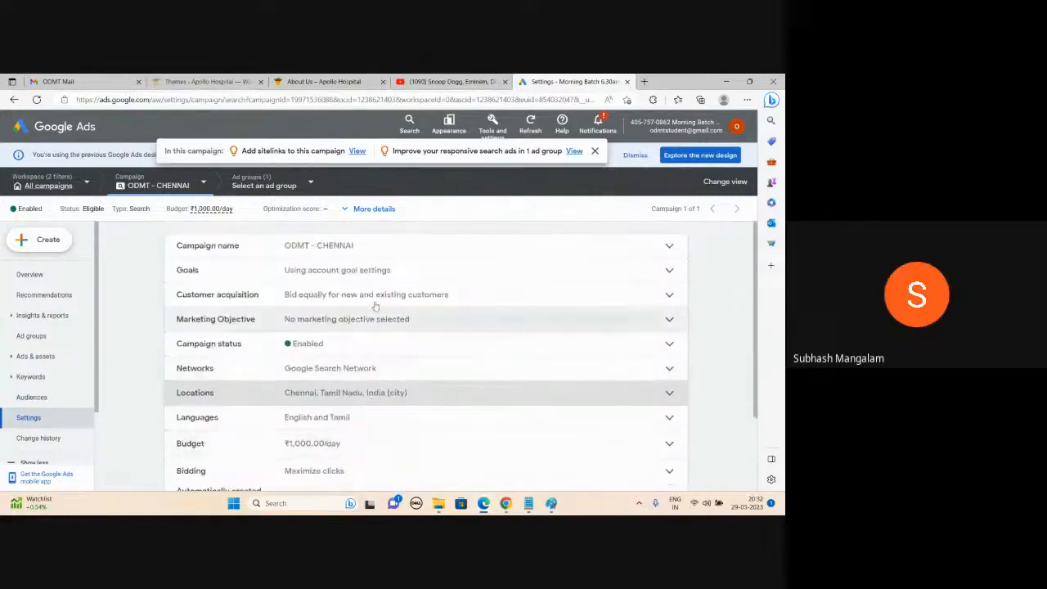
scroll(374, 306, "down", 1)
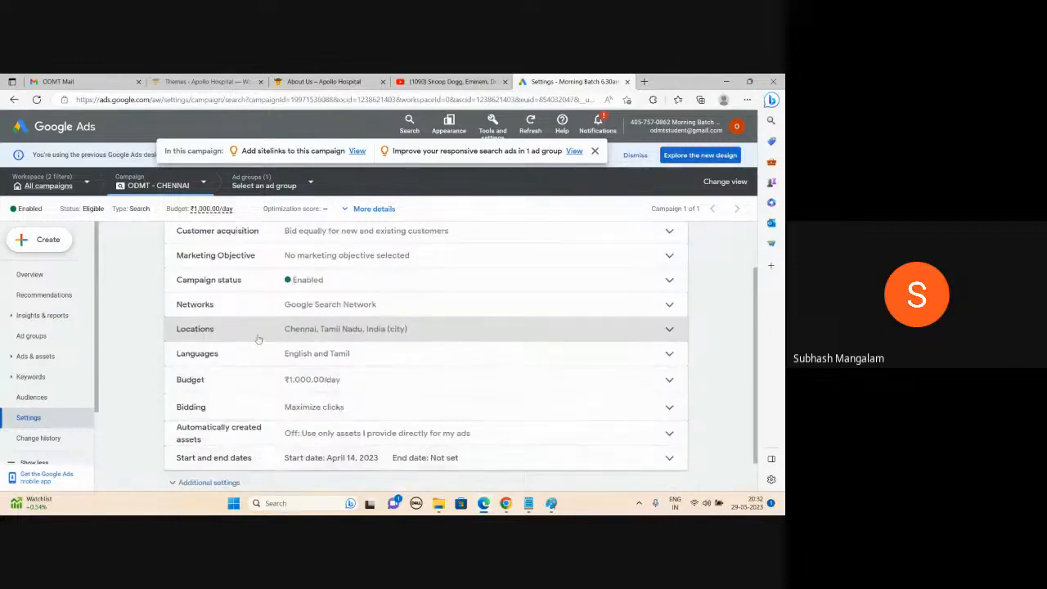
Return to the account overview and view the list of ads across all campaigns
left_click(59, 131)
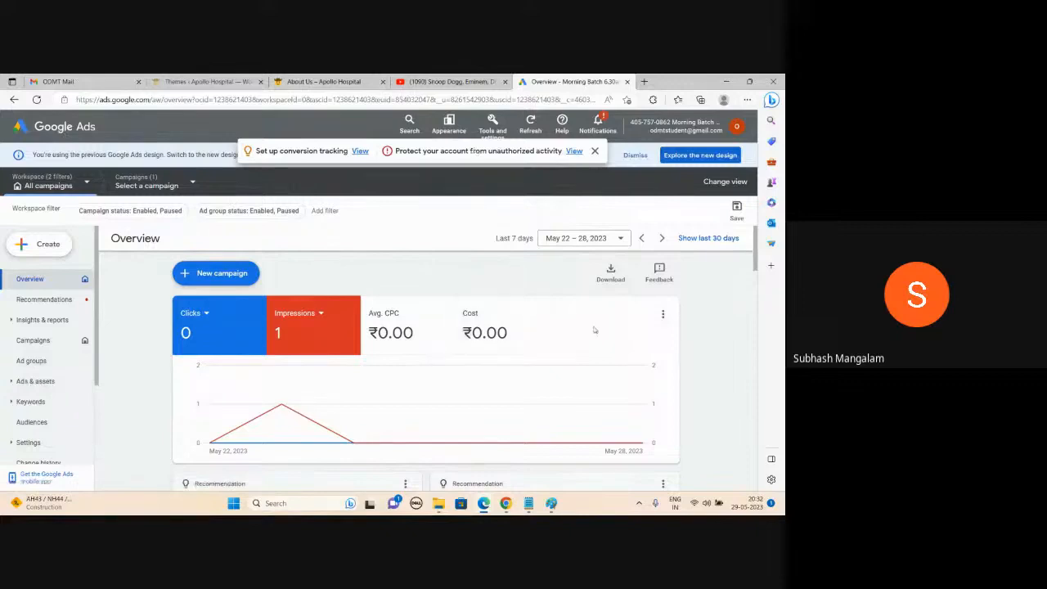
mouse_move(529, 507)
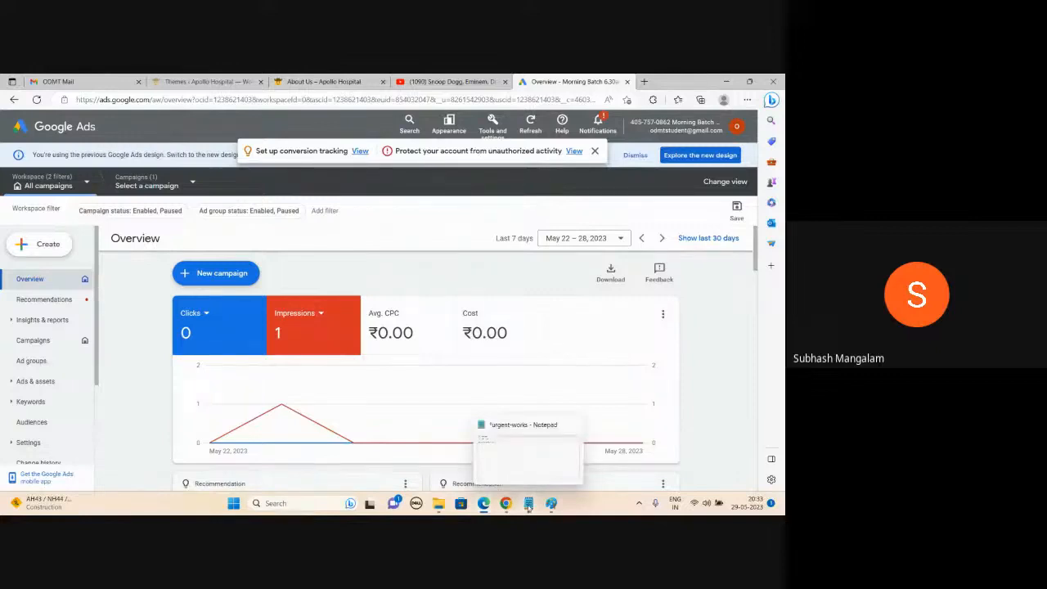
left_click(35, 382)
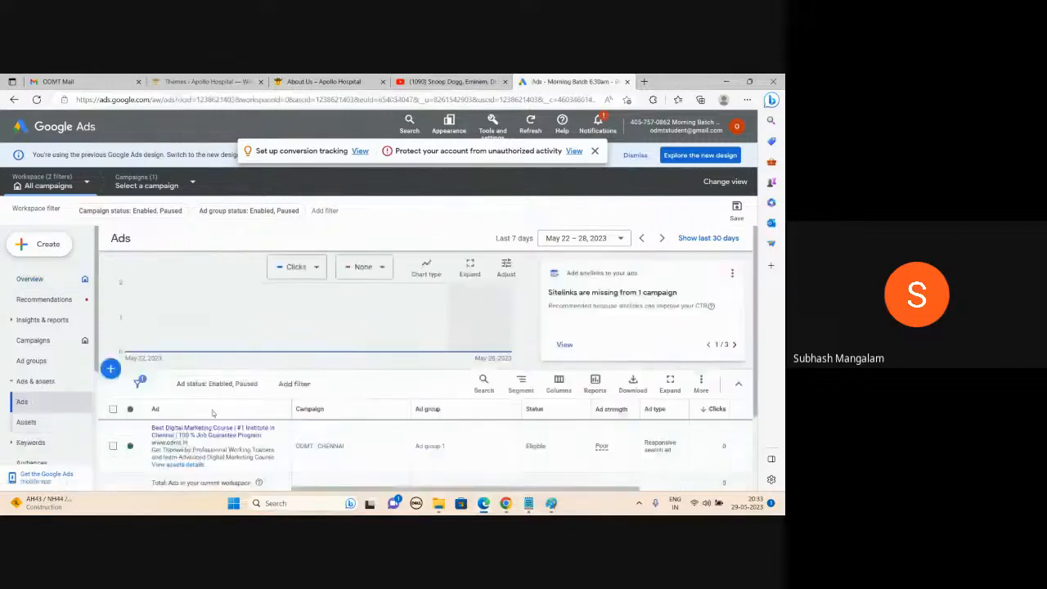
scroll(212, 413, "down", 2)
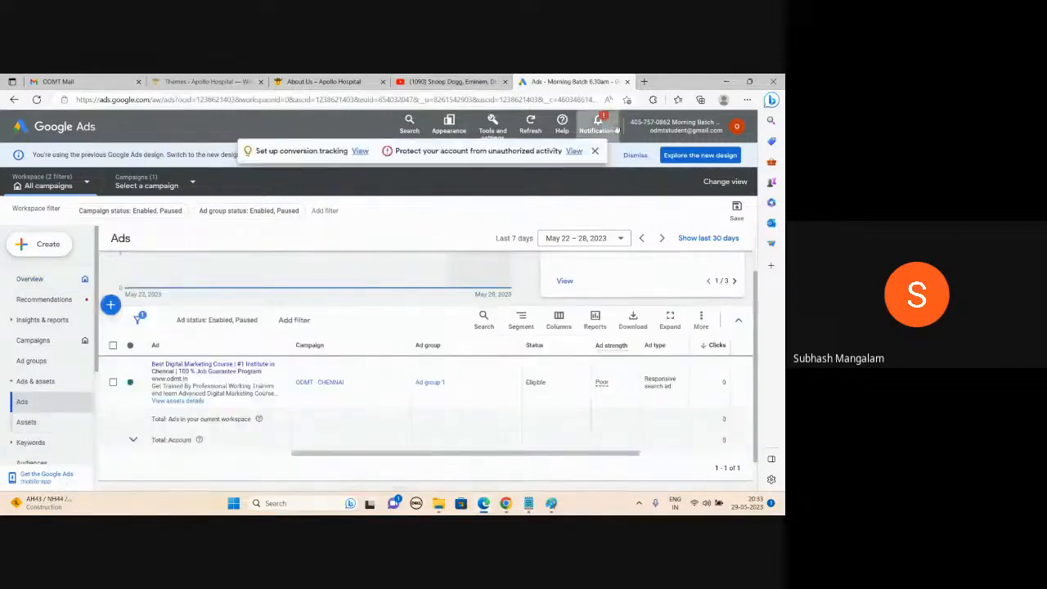
Open google.com in a new browser tab
left_click(644, 82)
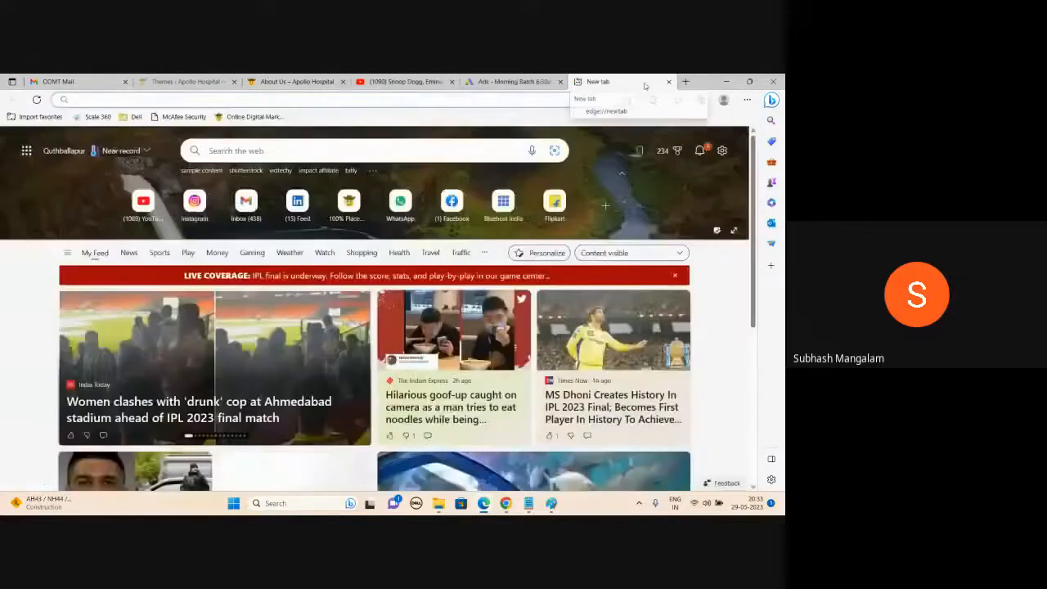
type("google.com")
key("Return")
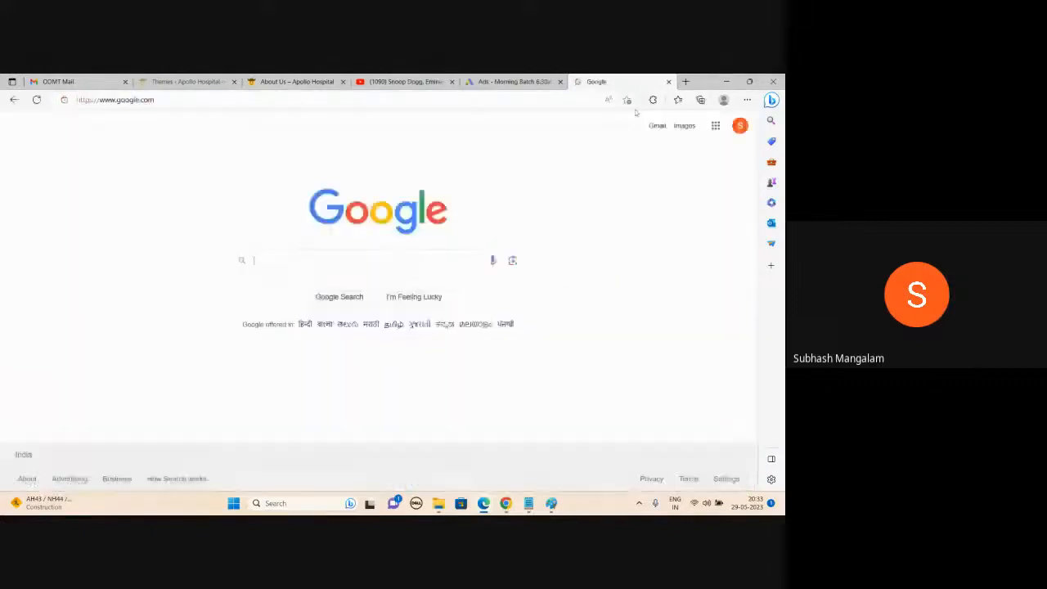
Switch to the urgent-works note in Notepad and add the heading "Ad Copy" below "Keyword match Types"
left_click(529, 503)
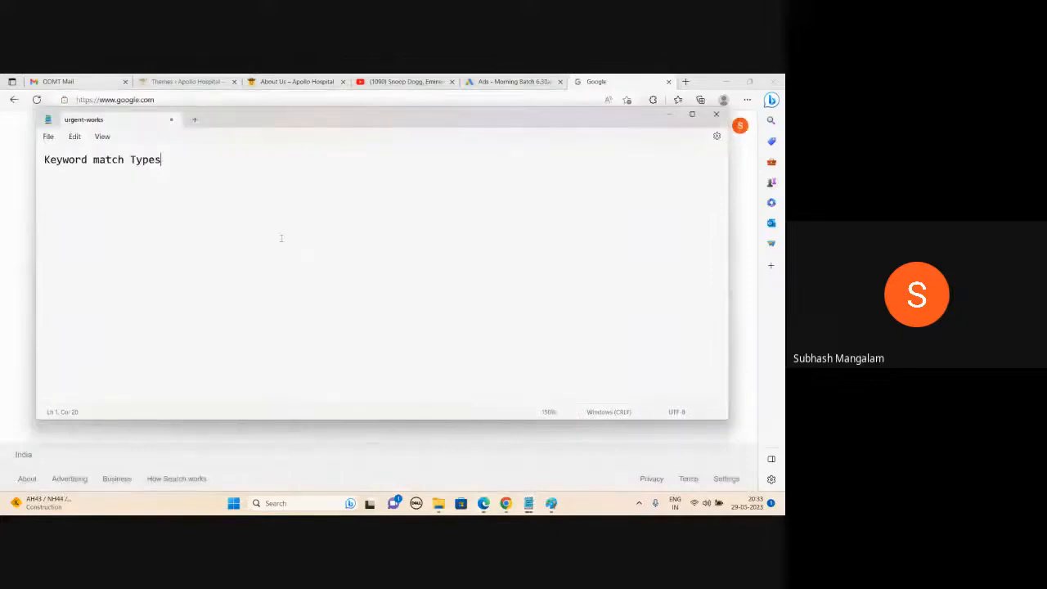
key("Return")
key("Return")
type("Ad Copy")
key("Return")
key("Return")
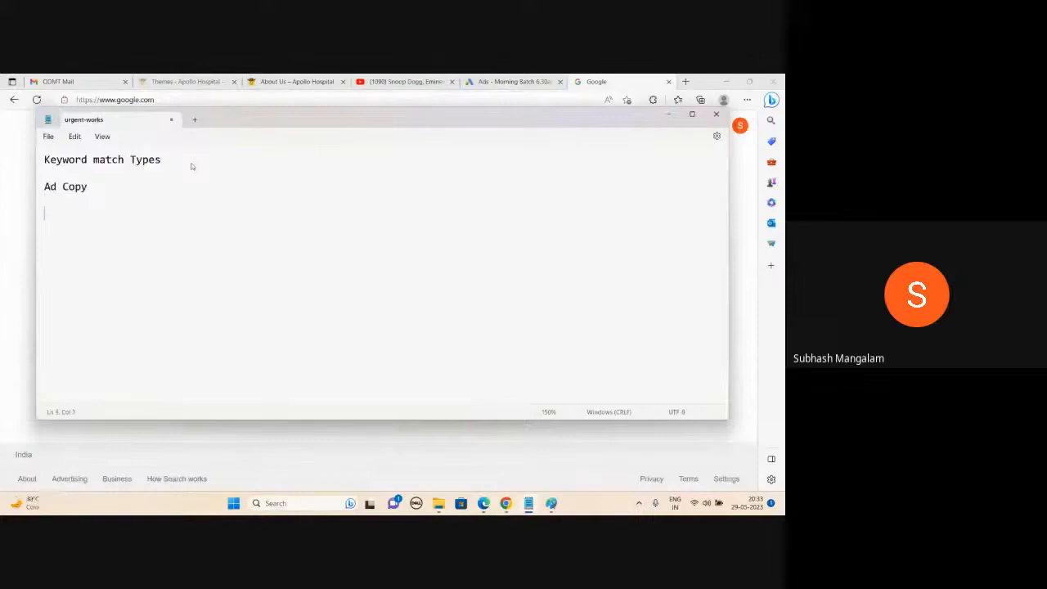
List the headline labels H1, H2 and H3 under Ad Copy, followed by the description labels D1 and D2
type("H1")
key("Return")
type("H2")
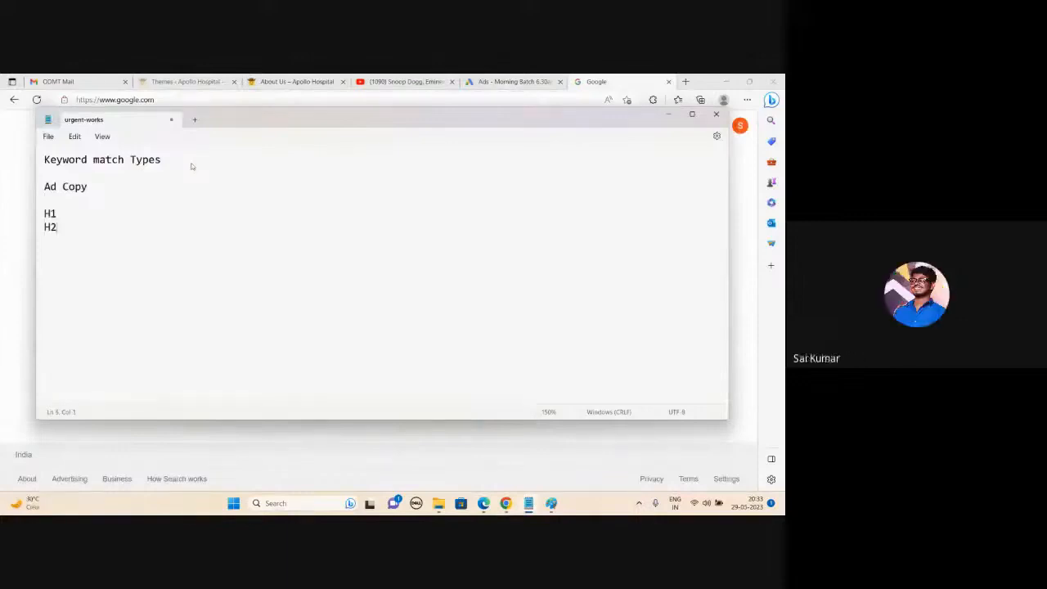
key("Return")
type("H")
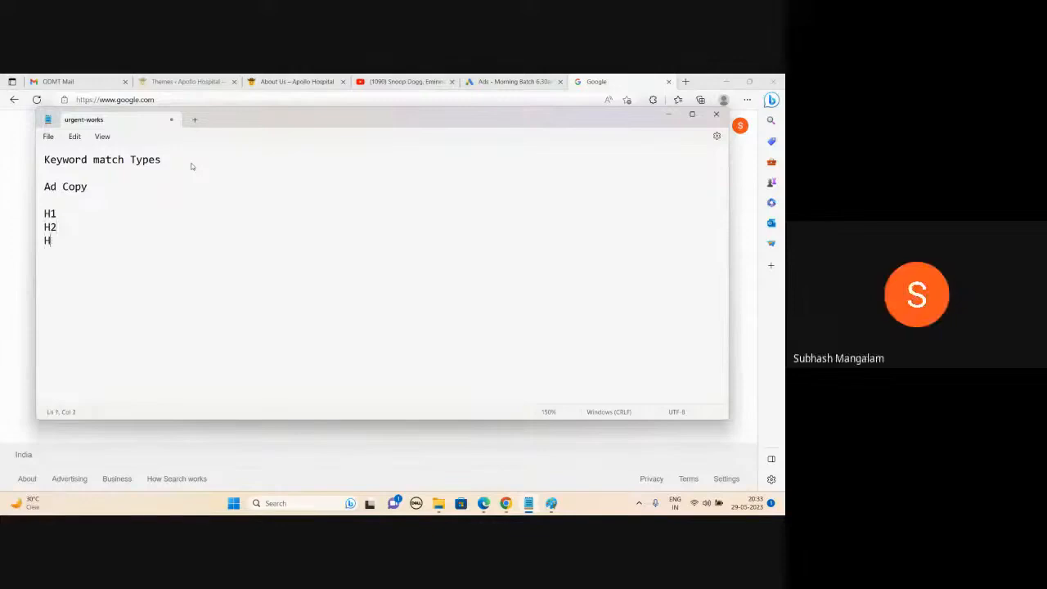
type("3")
key("Return")
key("Return")
type("D1")
key("Return")
type("D2")
Add the character limits ": 30" after H1 and ": 90" after D1
left_click(70, 227)
left_click(73, 213)
type("30")
type(" : ")
type("90")
Extend the headline list below H3 with three dotted lines and "h15", and highlight H1 to H3
left_click(65, 239)
key("Return")
type(".")
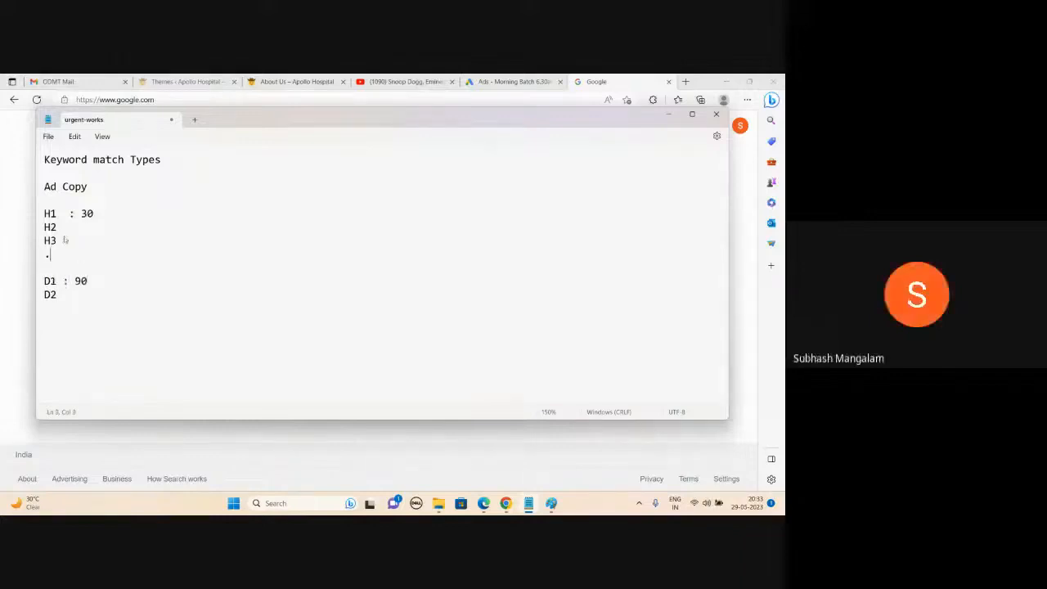
key("Return")
type(".")
key("Return")
type(".")
key("Return")
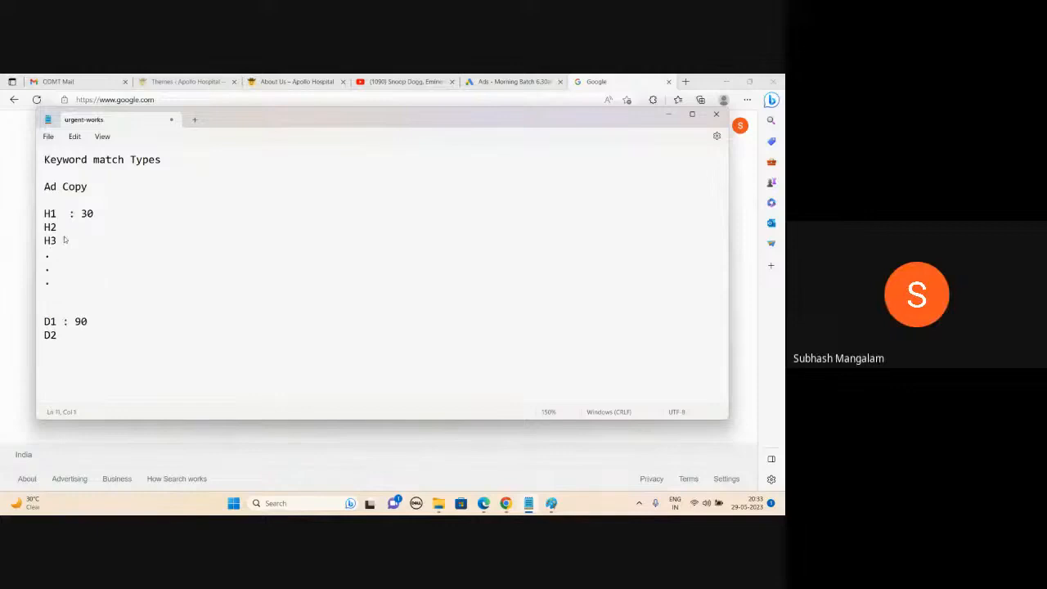
type("h15")
left_click_drag(59, 245, 44, 213)
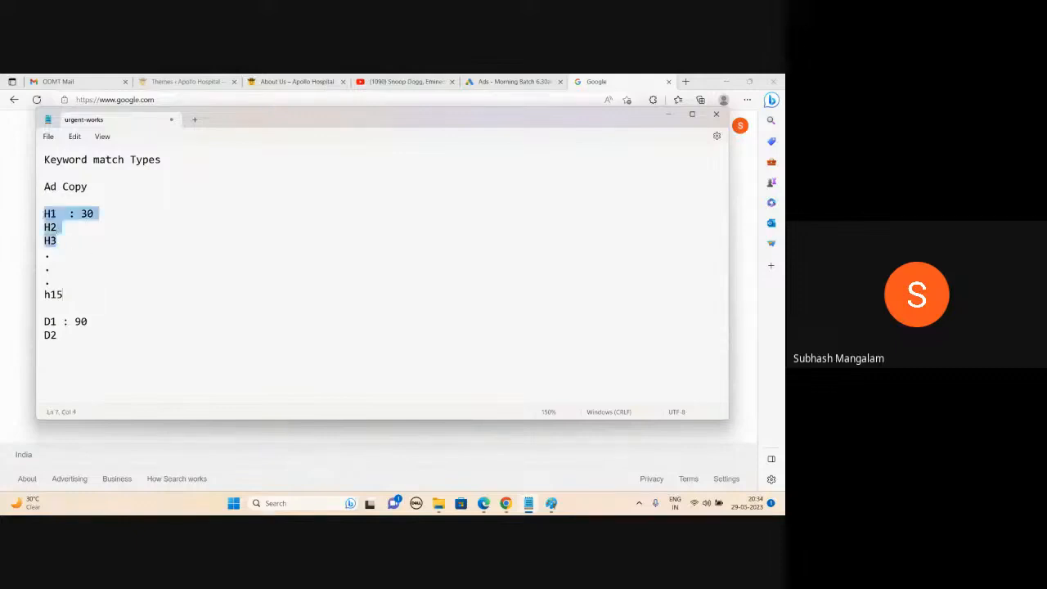
Insert the line "responsive serach Ad" between the Ad Copy heading and the headline list, with extra spacing below
left_click(84, 242)
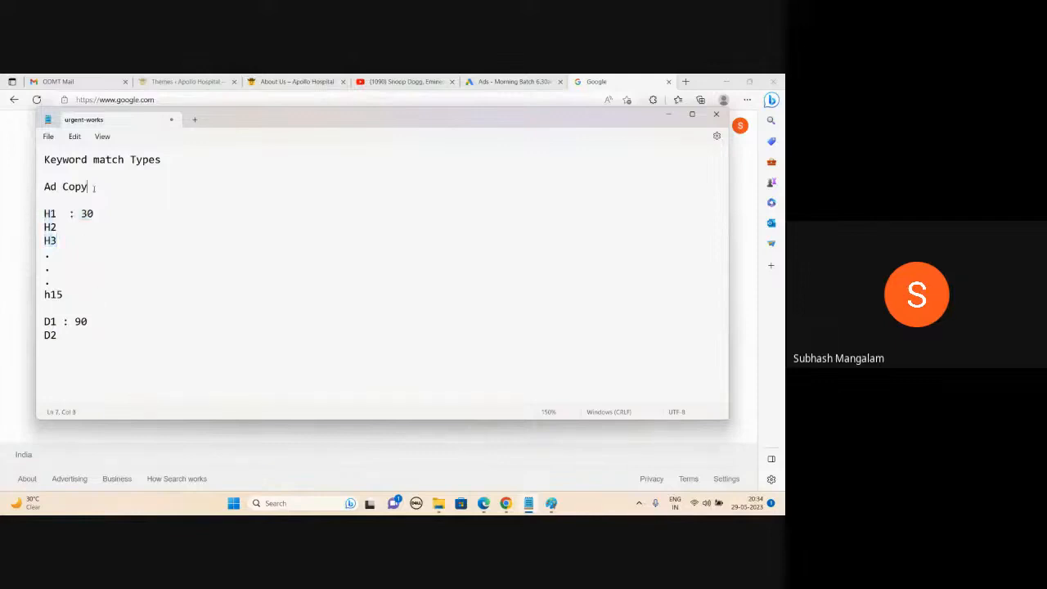
key("Return")
key("Return")
type("res")
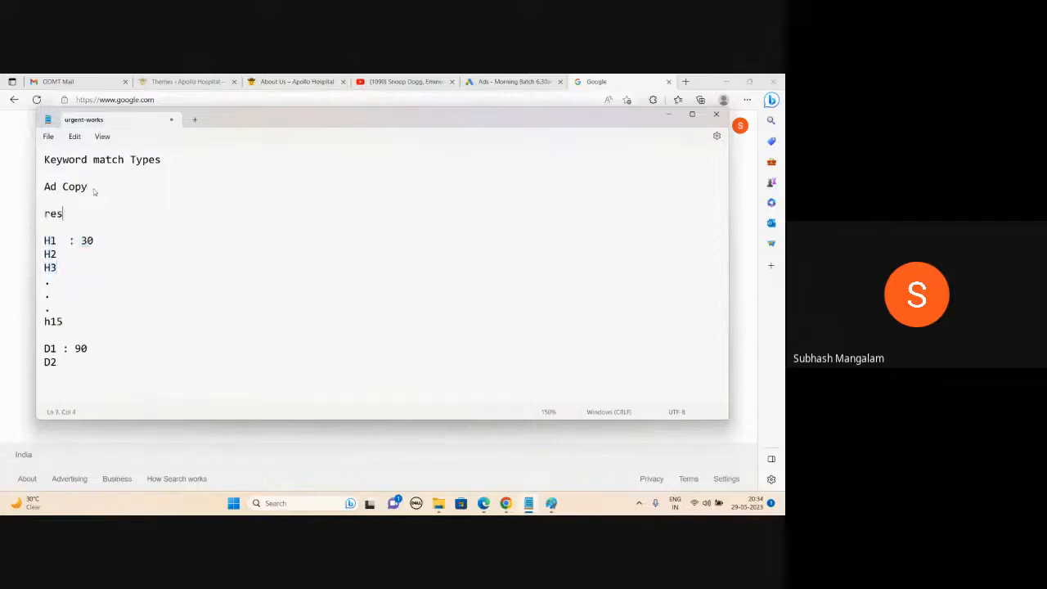
type("ponsive ")
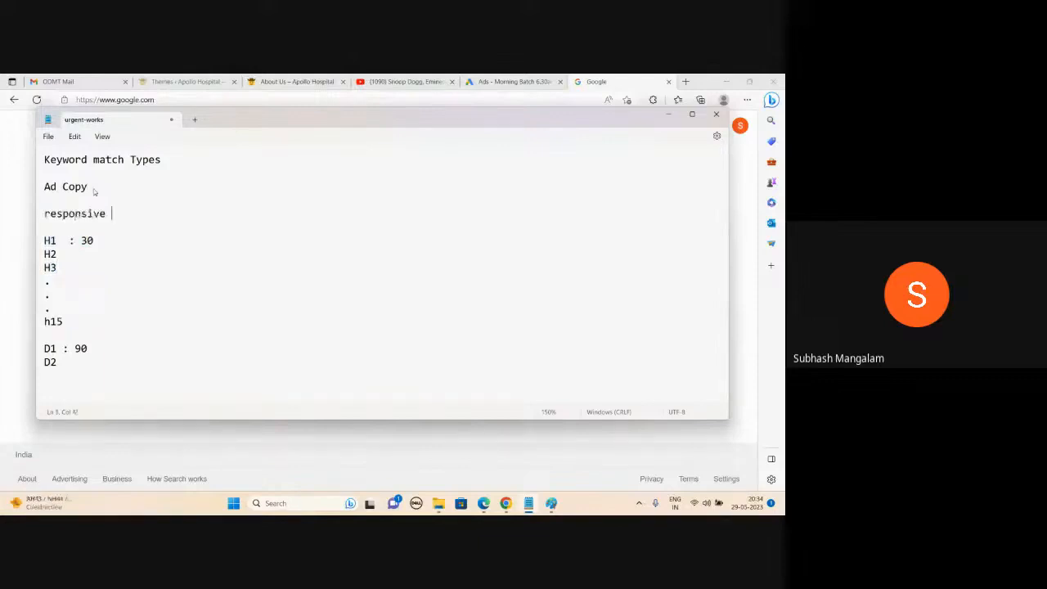
type("serach Ad")
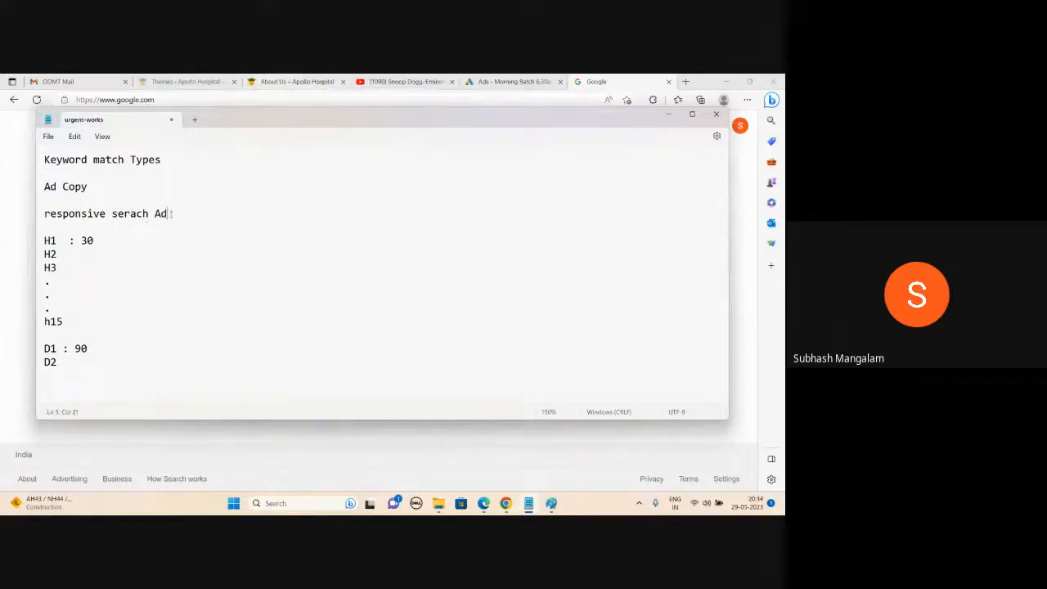
key("Return")
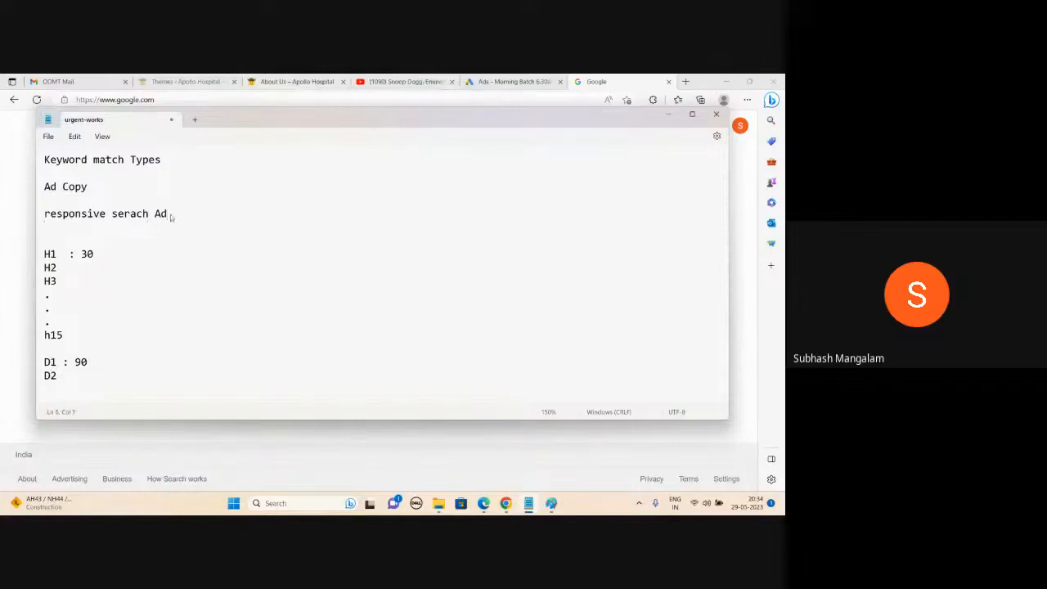
Insert a "URL" line after the first dotted line below H3 in the headline list
left_click(66, 290)
key("Return")
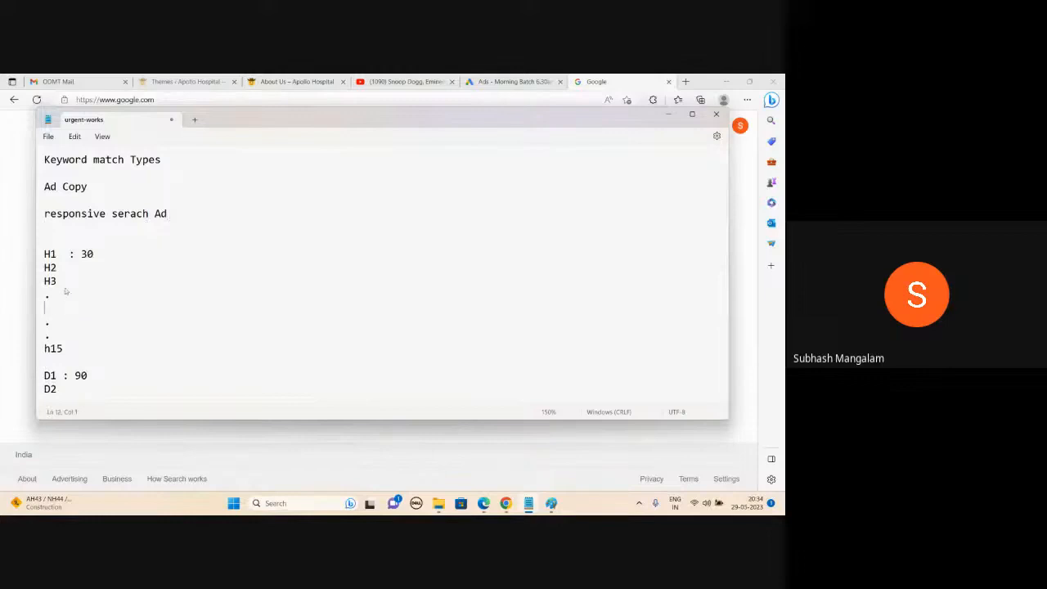
type("URL")
Switch to the browser and search Google for "digital marketing course in hyderabad", using the suggested query
left_click(668, 115)
left_click(288, 261)
type("d")
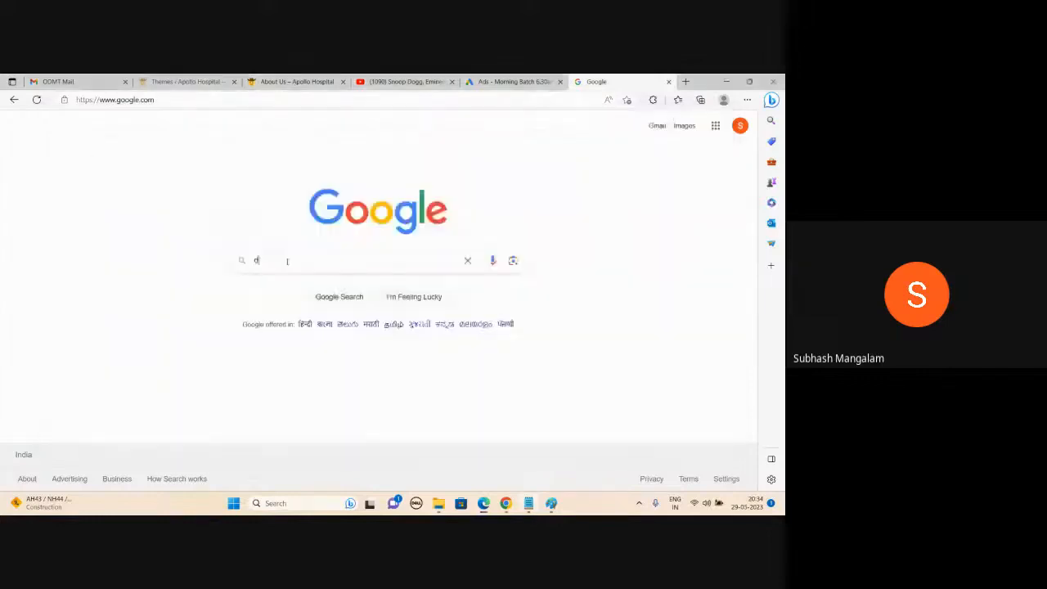
type("igital m")
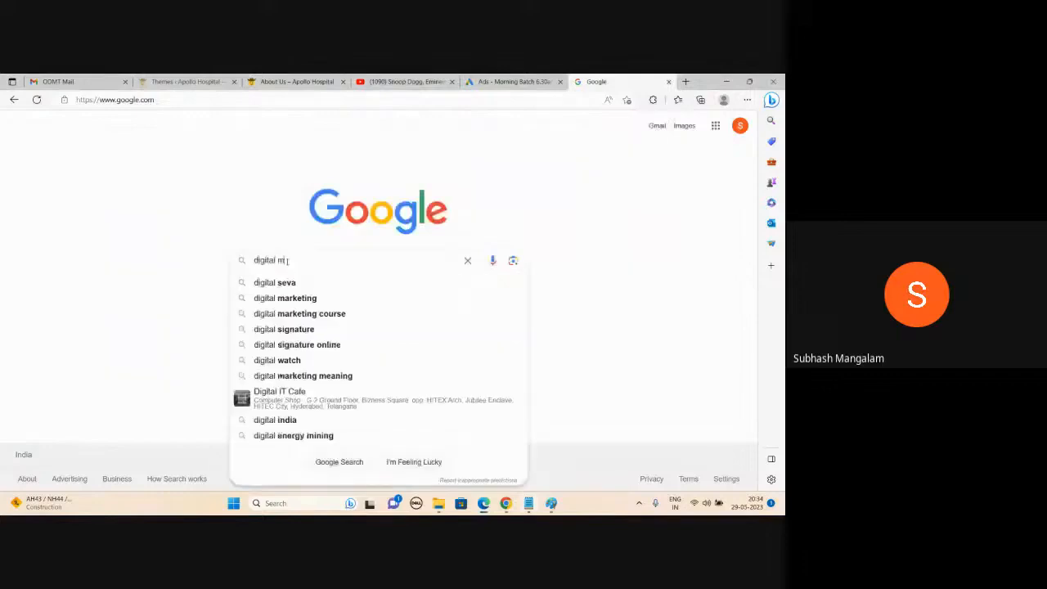
type("arketing")
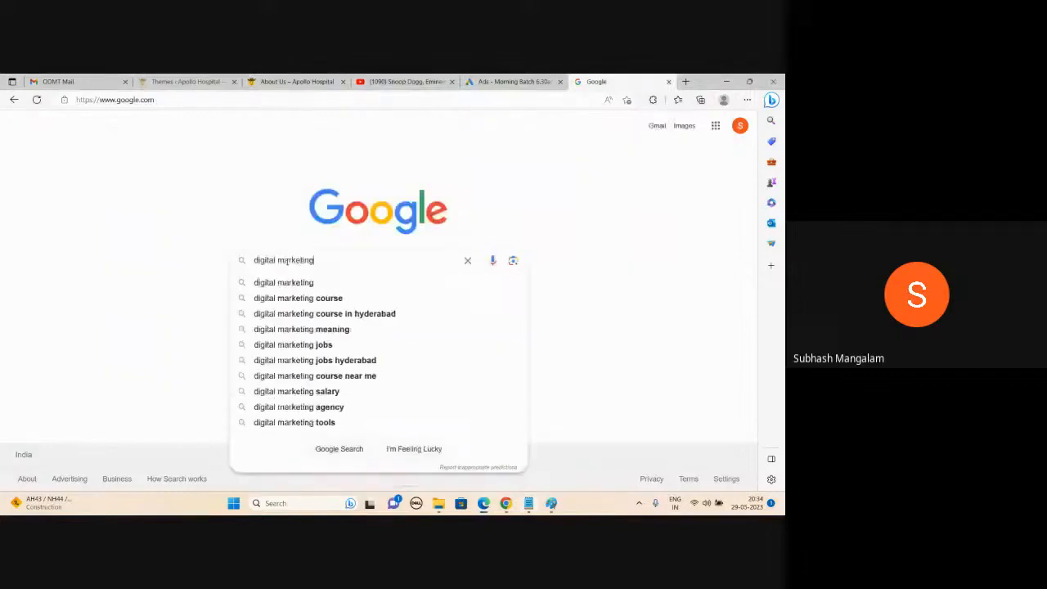
key("Down")
key("Down")
key("Down")
key("Return")
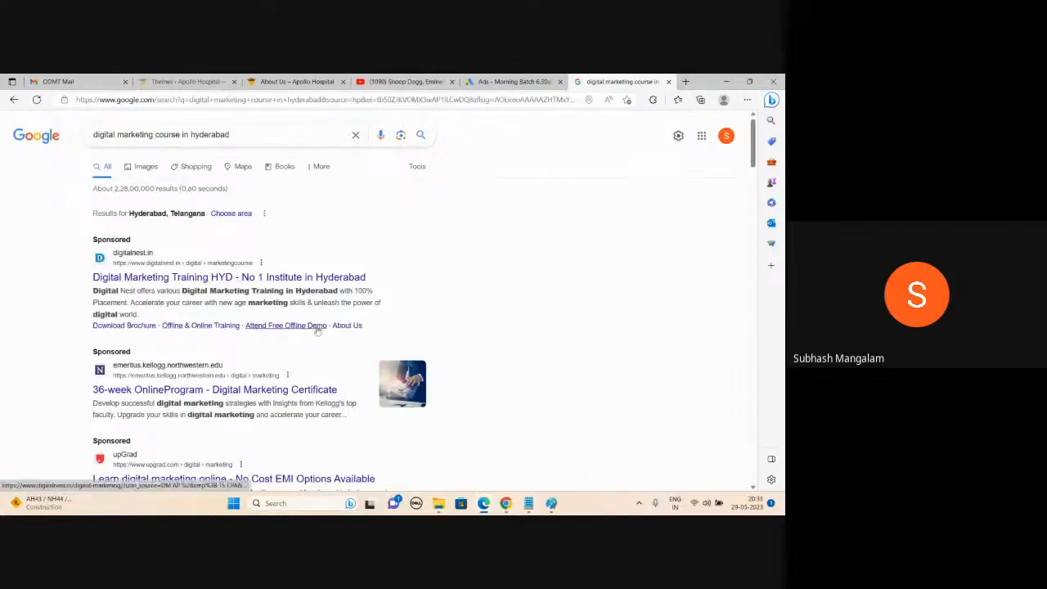
Examine the sponsored results throughout the page for their headlines, descriptions, display URLs and extra links such as sitelinks
scroll(276, 305, "down", 1)
scroll(277, 305, "down", 2)
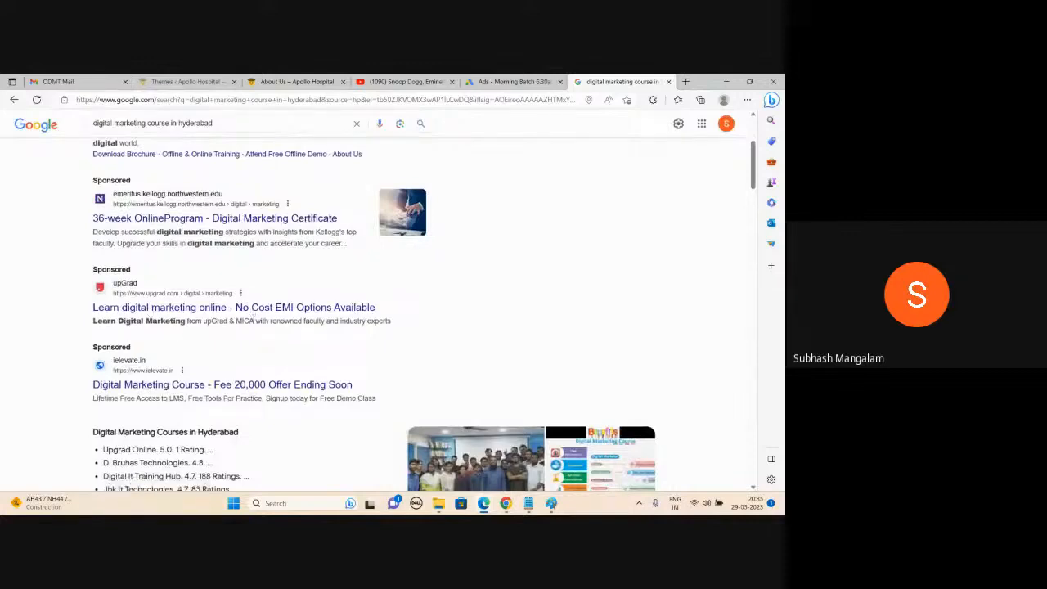
scroll(254, 316, "down", 1)
scroll(246, 295, "up", 2)
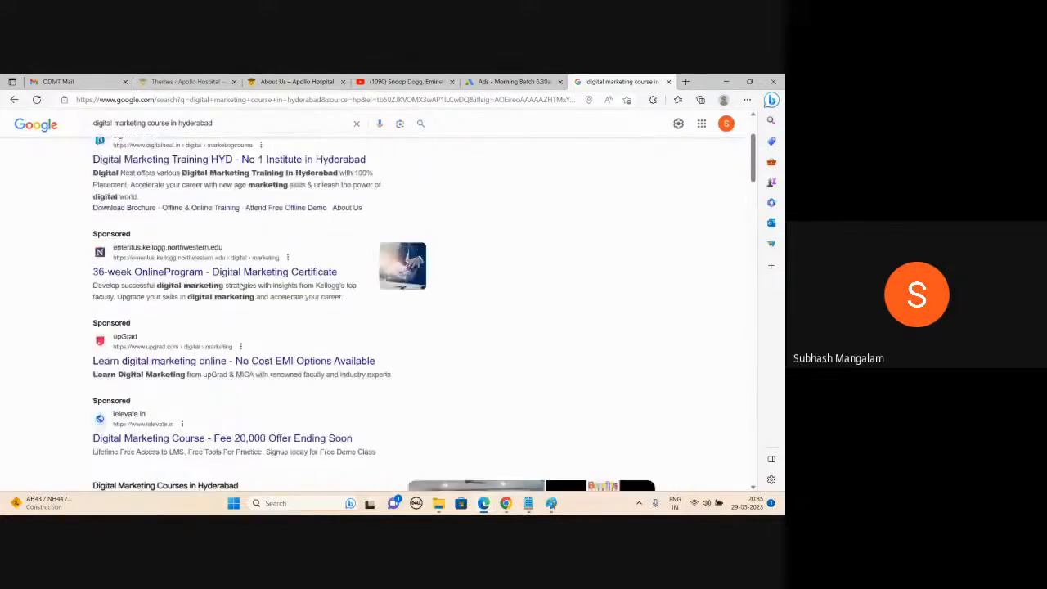
scroll(239, 285, "up", 1)
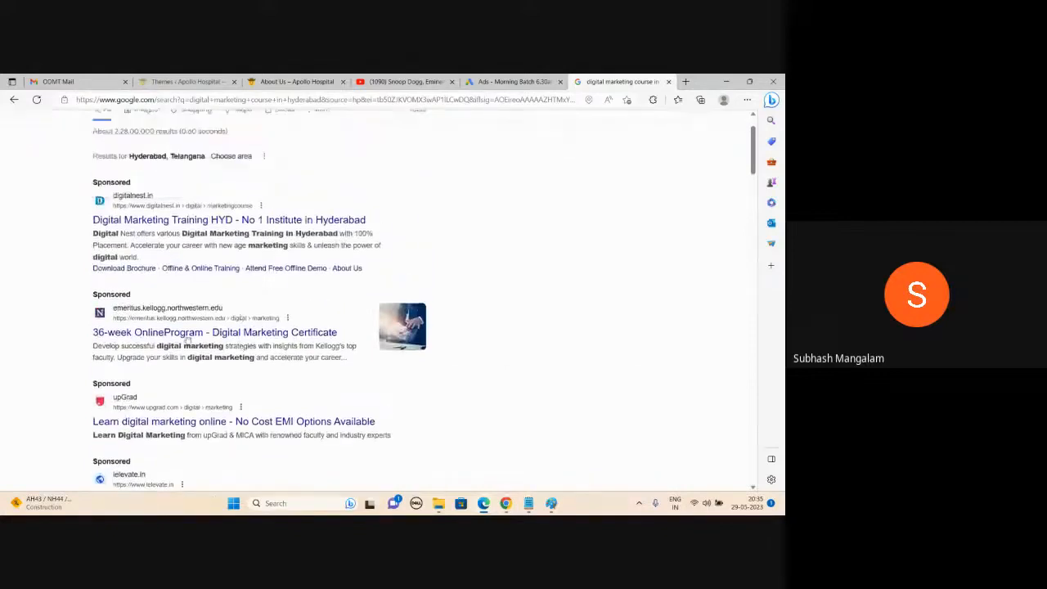
scroll(745, 422, "down", 10)
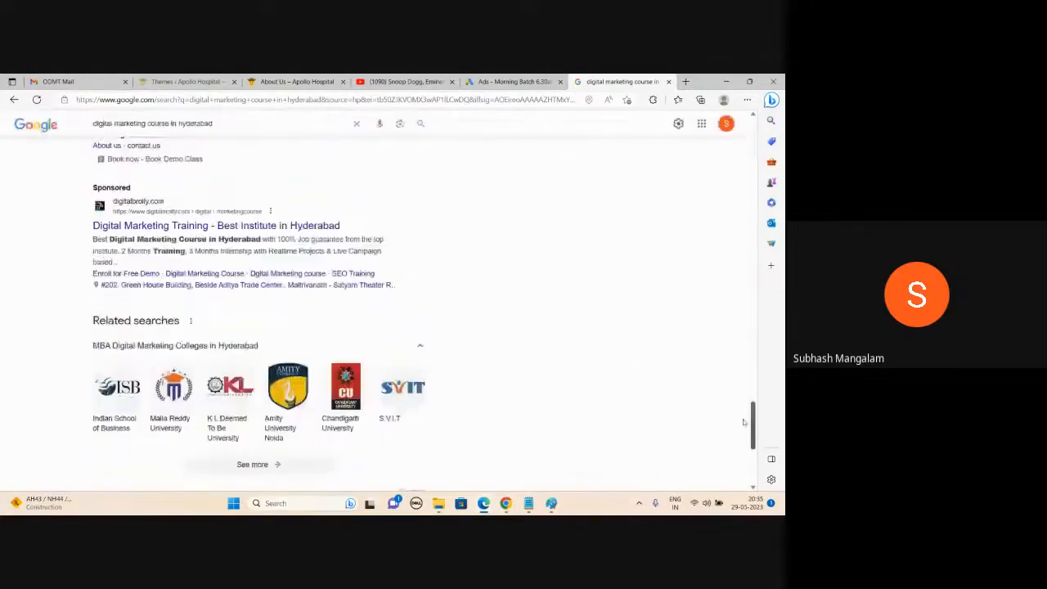
scroll(744, 423, "up", 1)
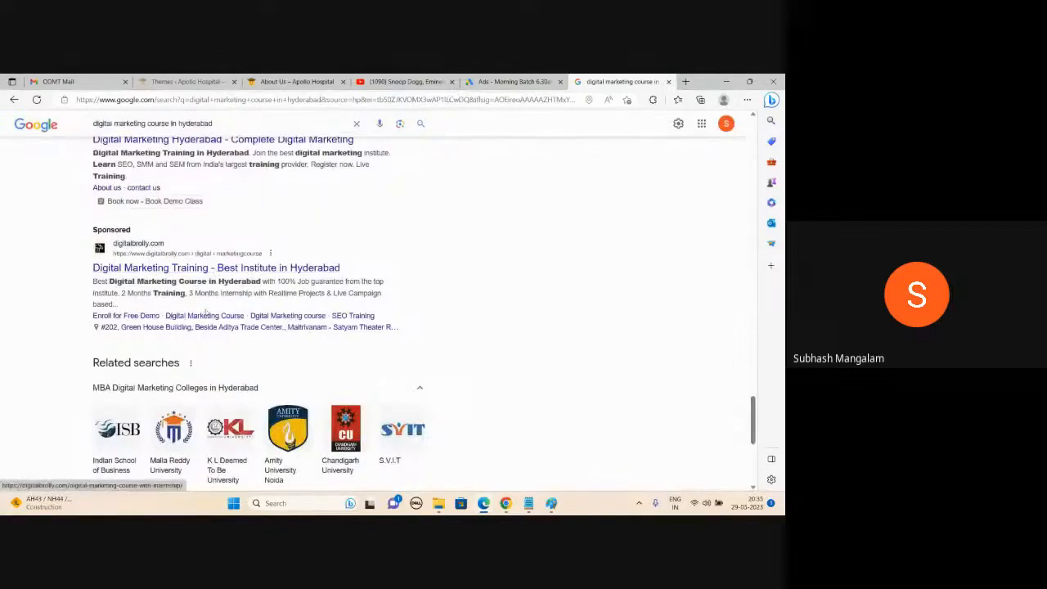
scroll(135, 331, "up", 2)
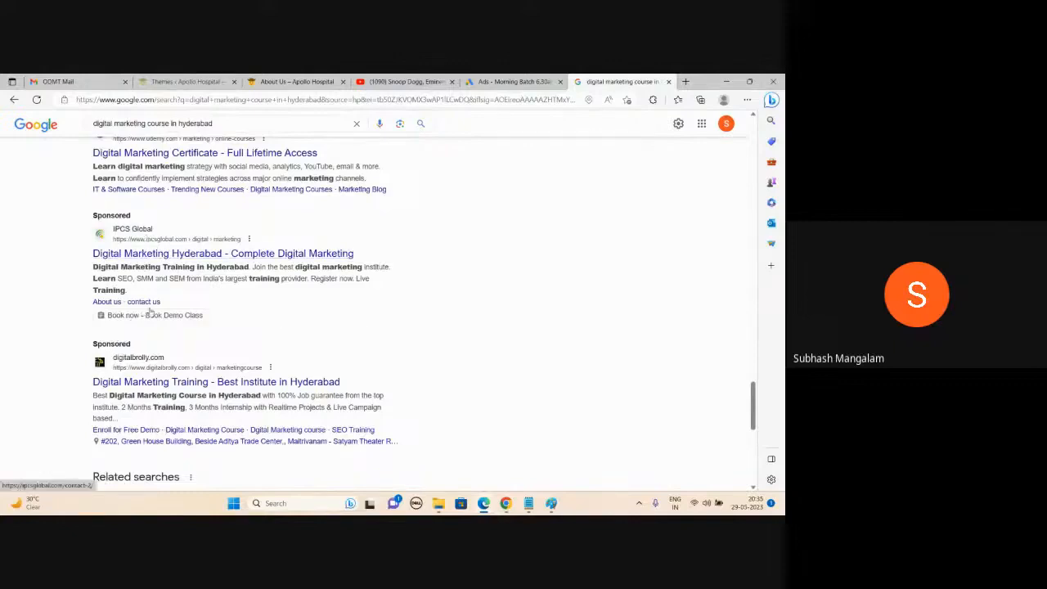
scroll(243, 295, "up", 1)
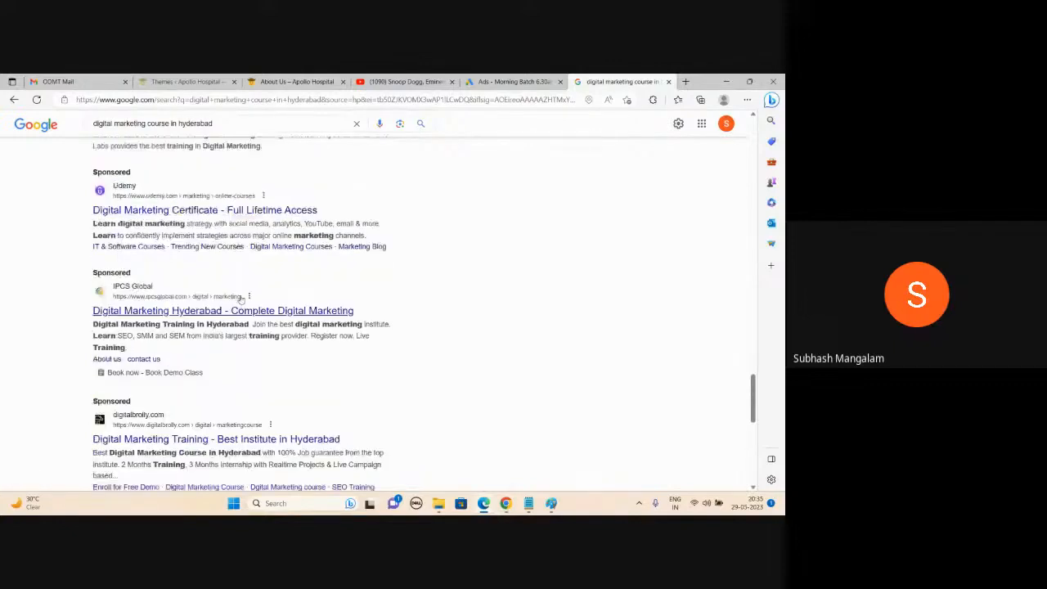
scroll(241, 299, "up", 1)
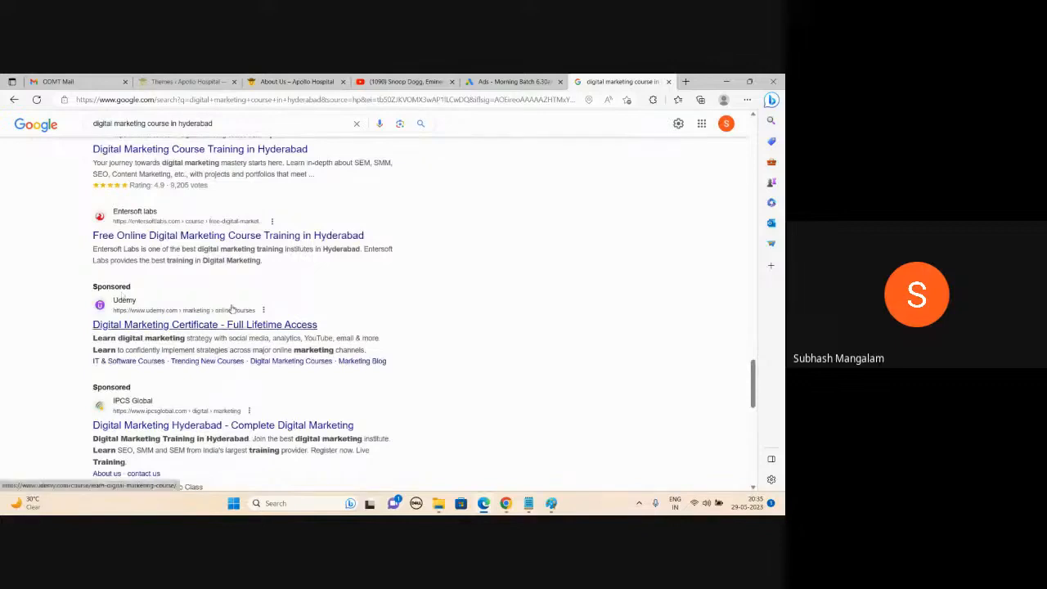
scroll(233, 309, "down", 3)
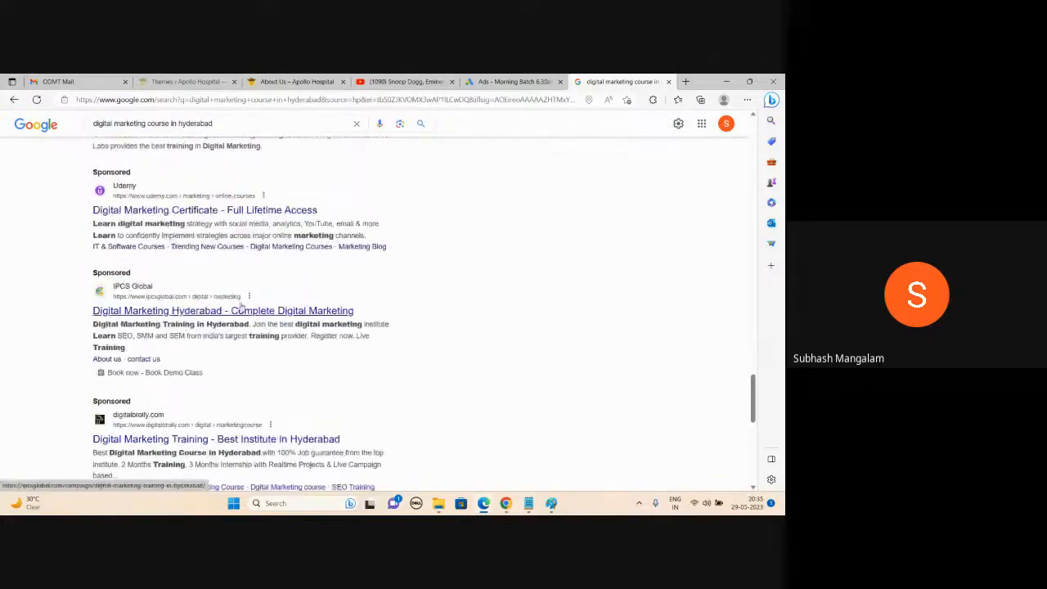
scroll(241, 306, "down", 3)
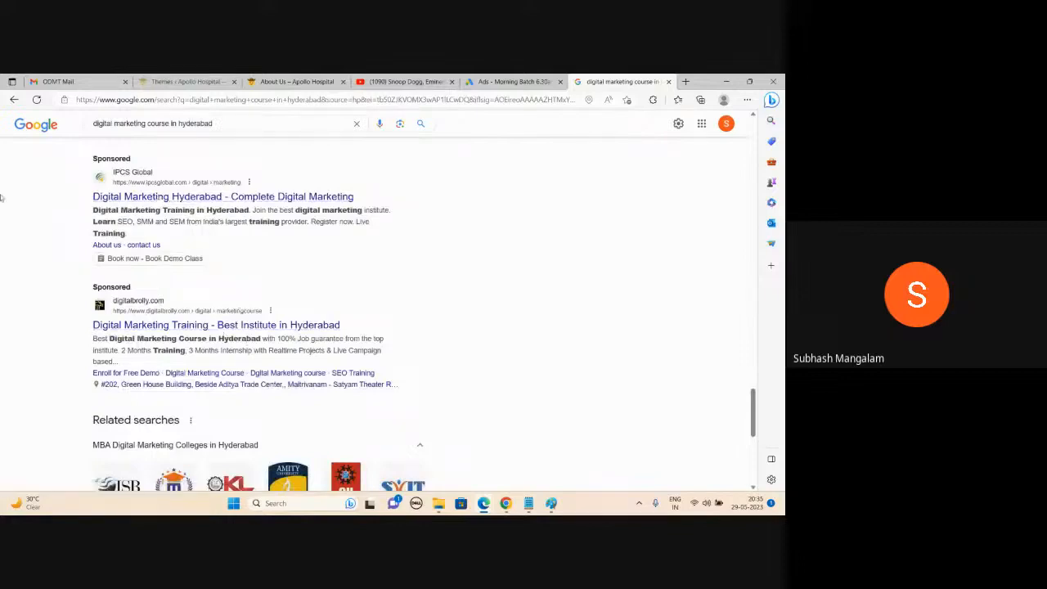
Return to the urgent-works notes in Notepad and add the heading "Ad Extensions:" below D2, with blank lines around it
left_click(530, 504)
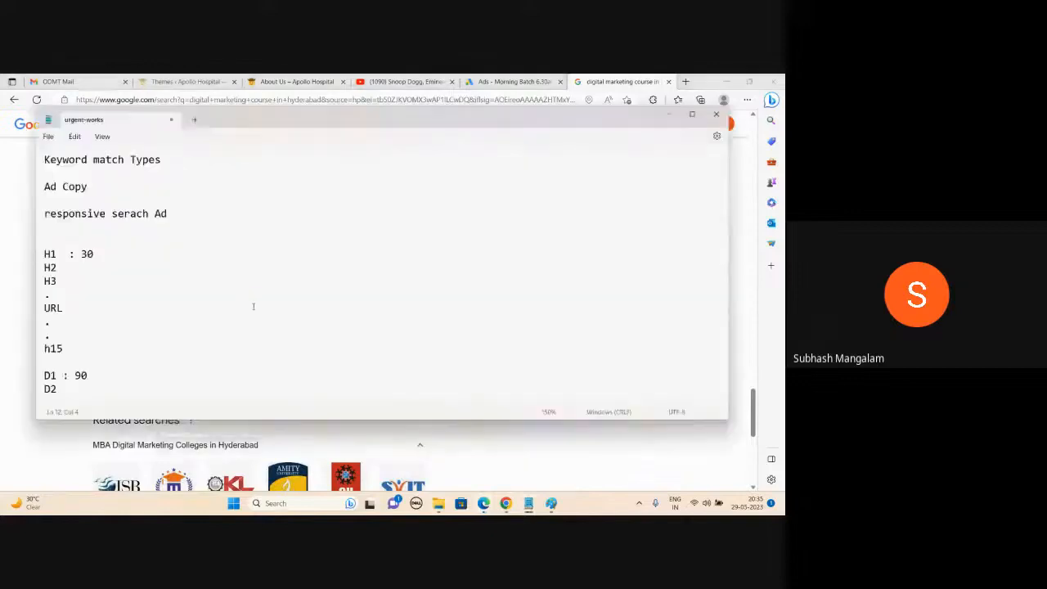
left_click(112, 394)
key("Return")
key("Return")
key("Return")
type("Ad Ex")
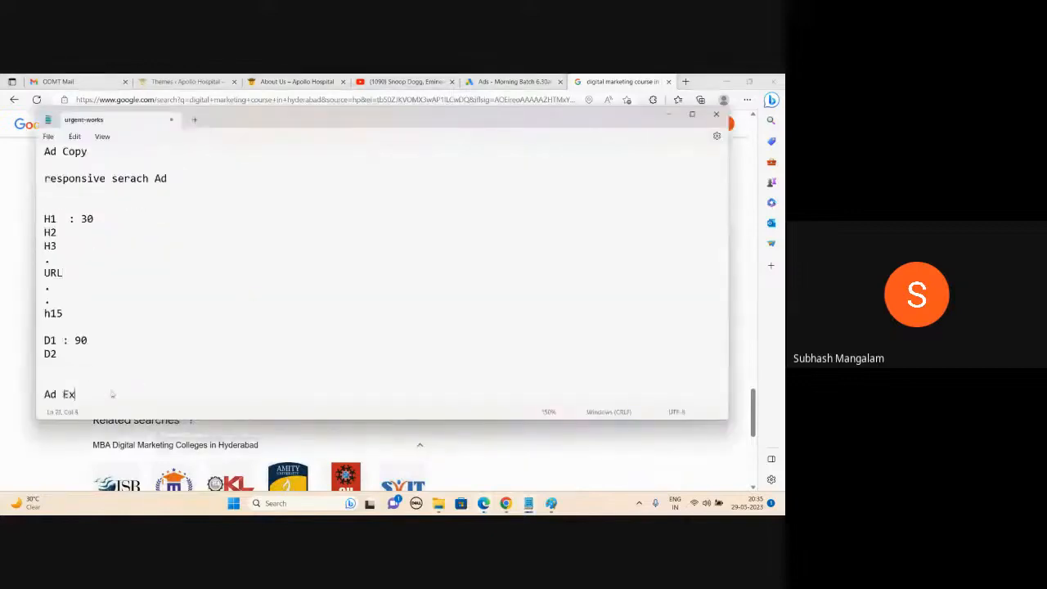
type("tensions")
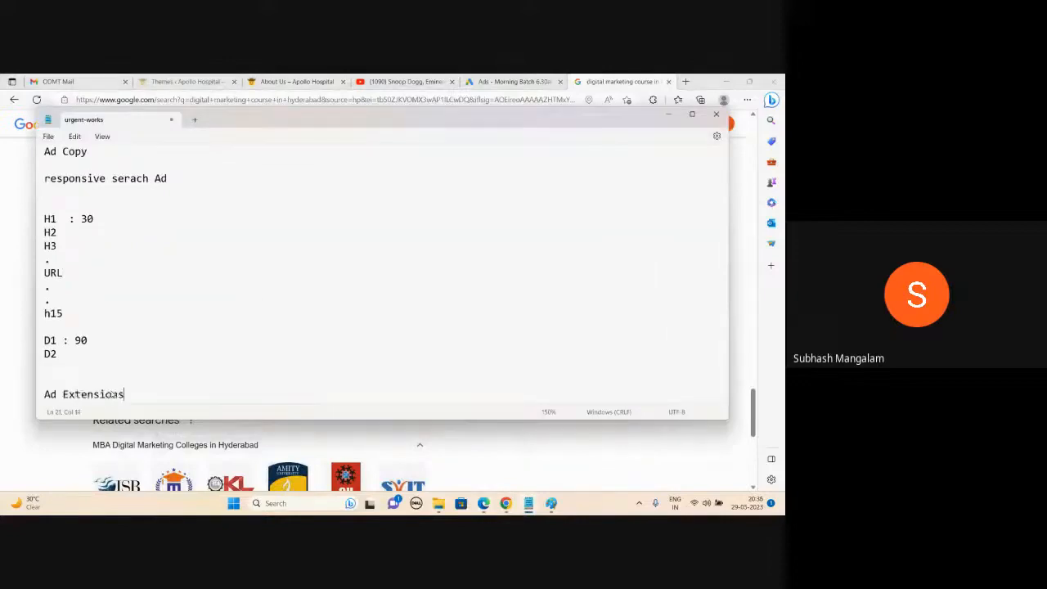
type(":")
key("Return")
key("Return")
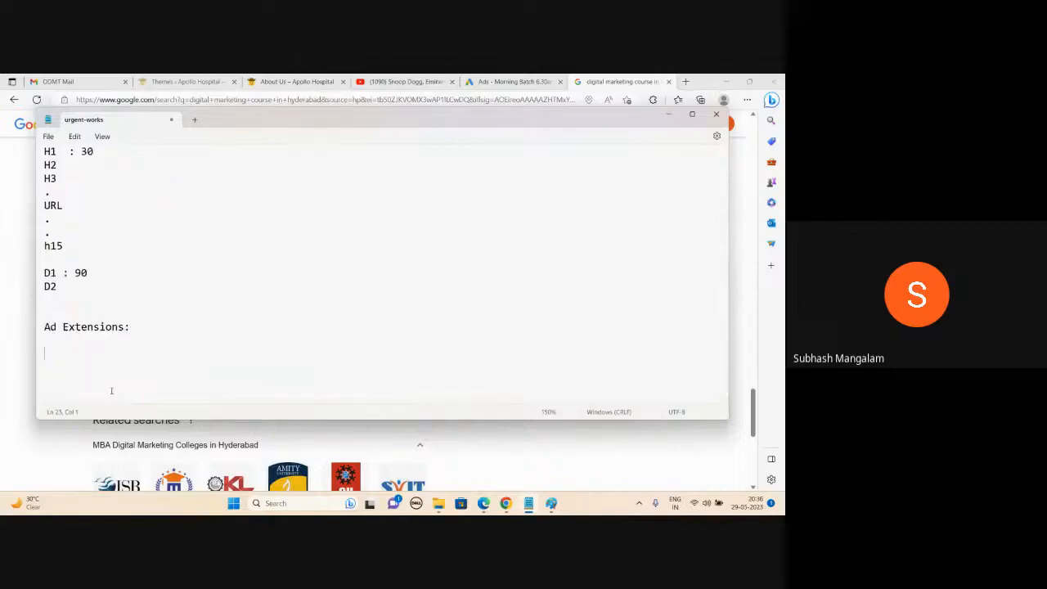
List "Sitelinks", "Call Out", "Structure Snippet" and "Call Extension" on separate lines under the Ad Extensions heading
type("Sitelinks")
key("Return")
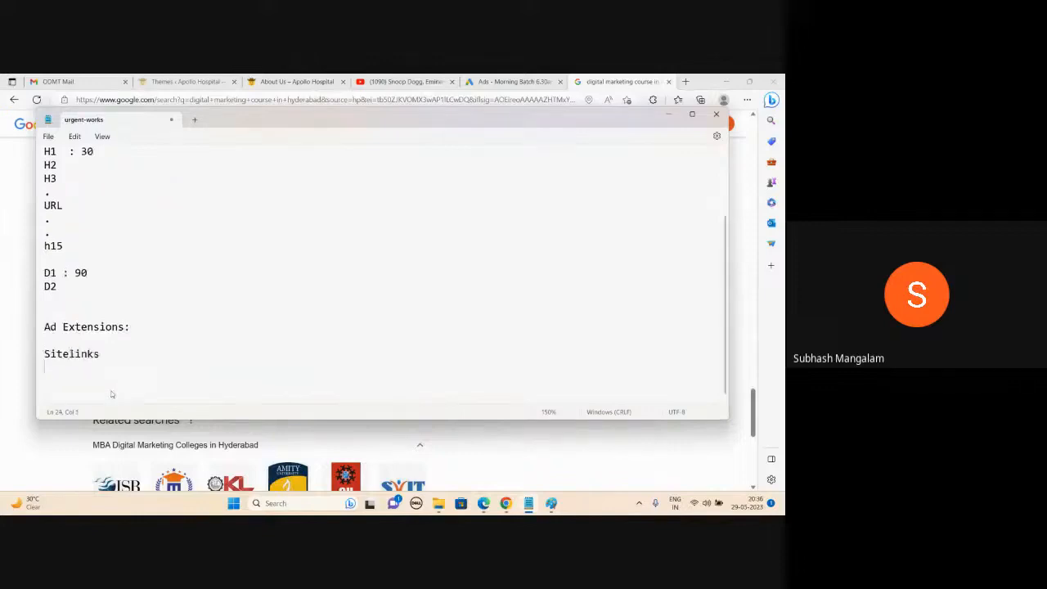
type("Call Out")
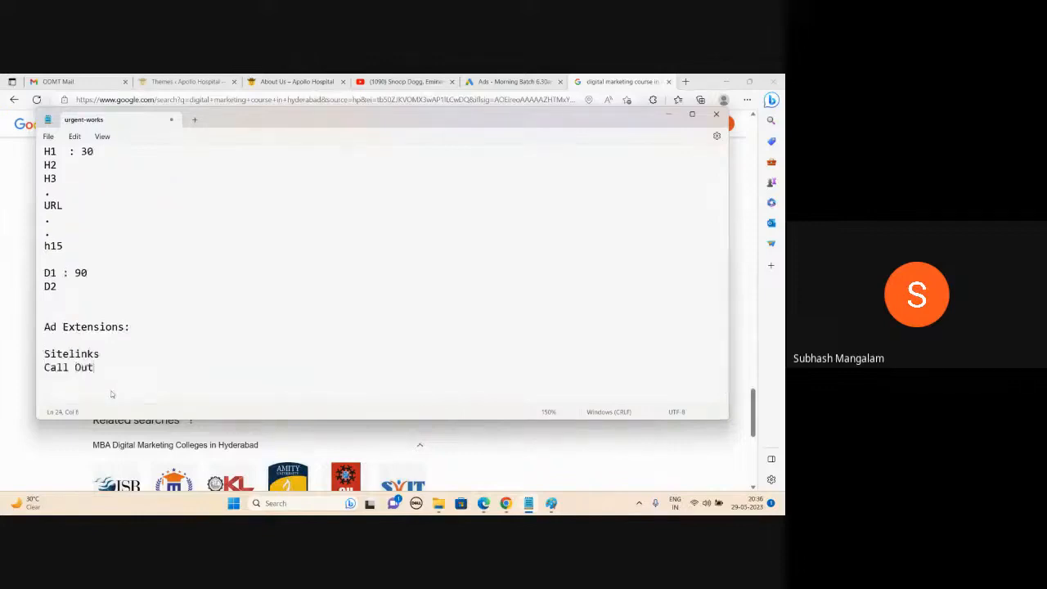
key("Return")
type("Structure Snippet")
key("Return")
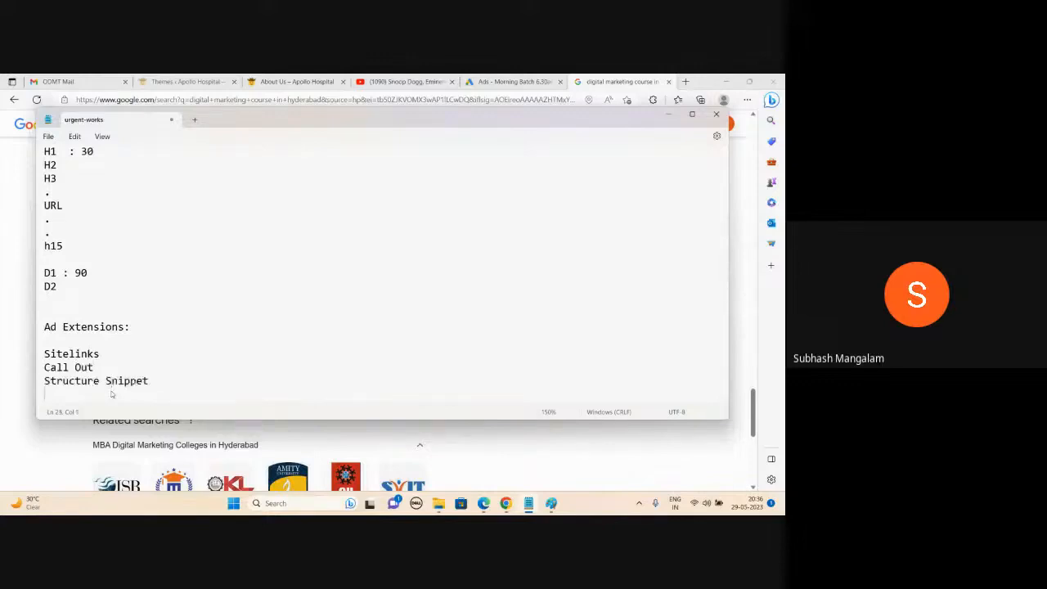
type("Call Extension")
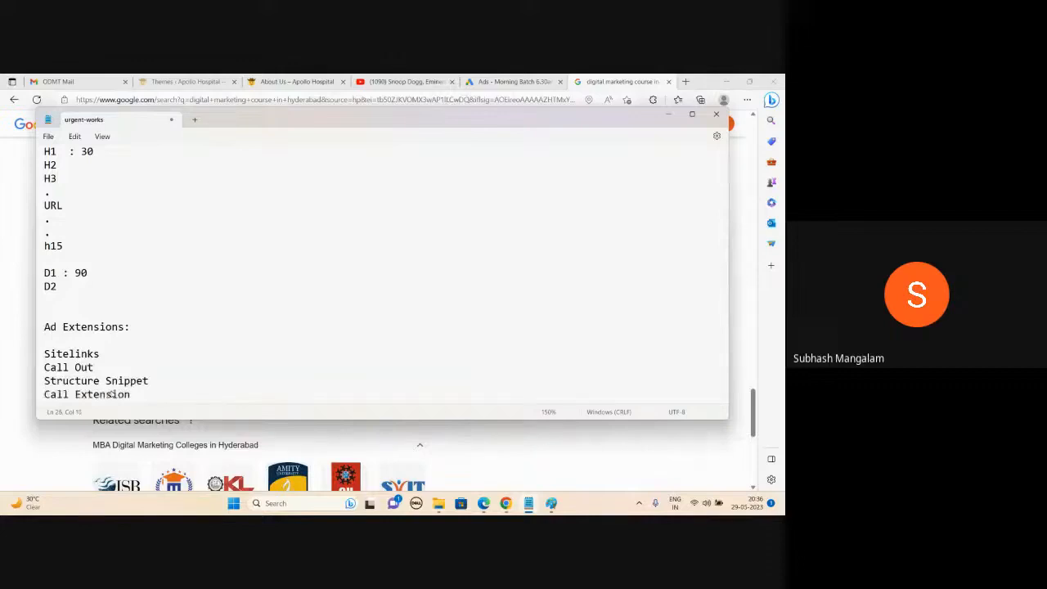
key("Return")
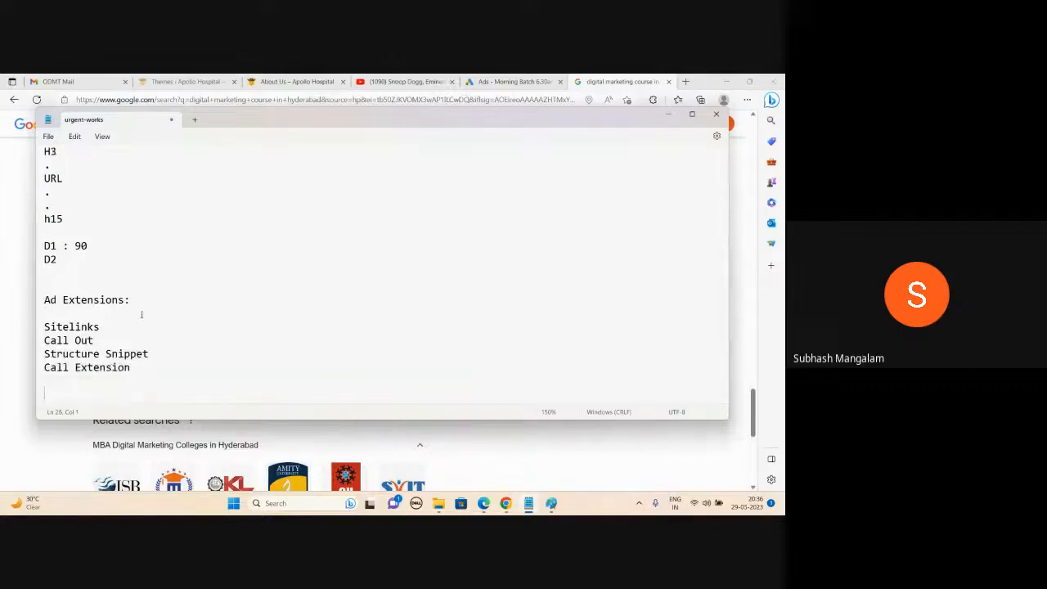
Compare the noted ad extension types with the extra links and text in the IPCS Global and digitalbrolly.com sponsored ads
key("alt+Tab")
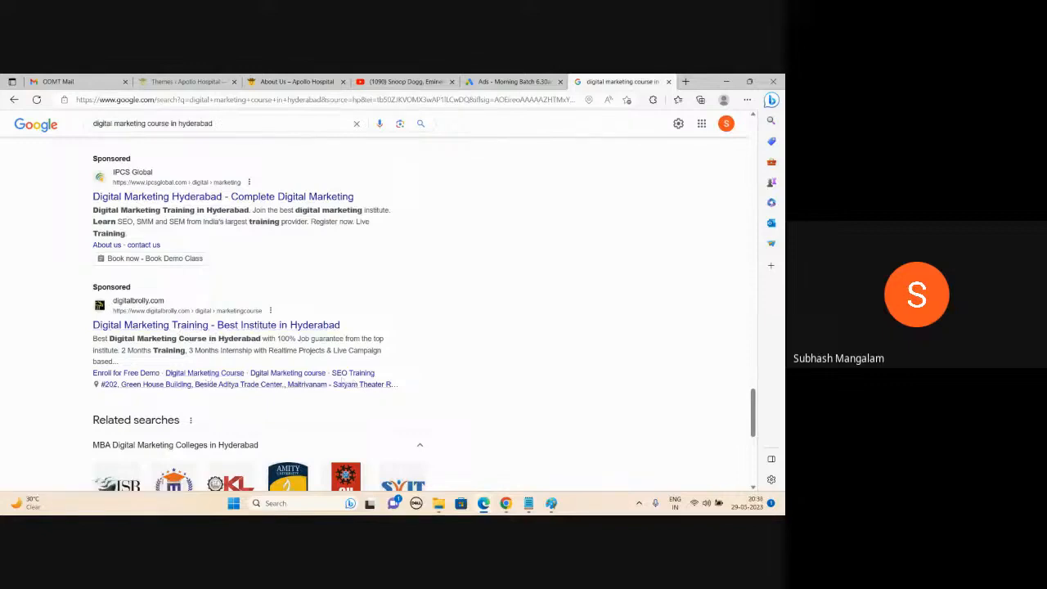
left_click(529, 503)
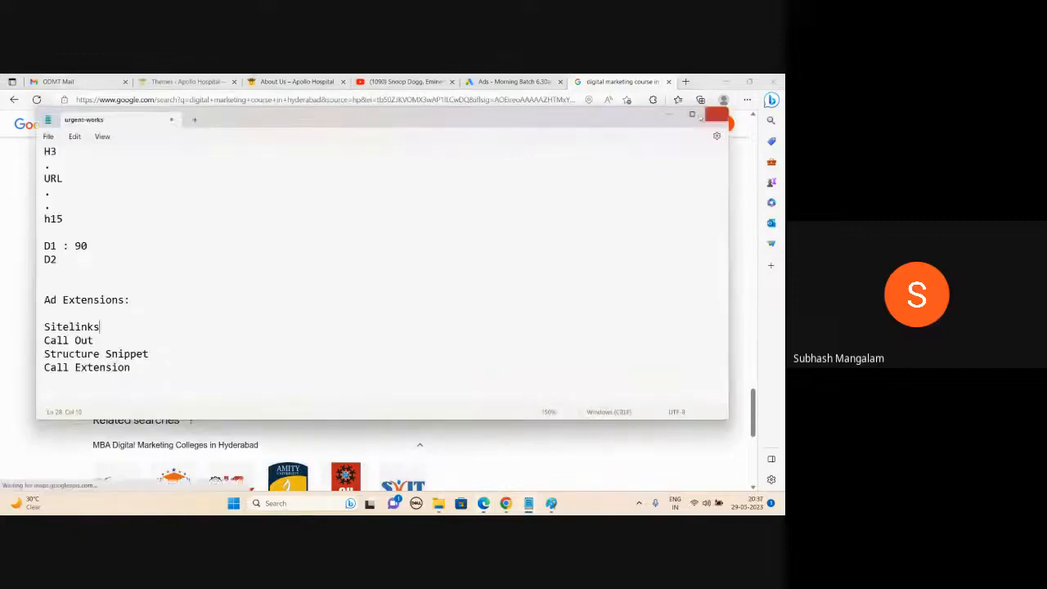
left_click(717, 115)
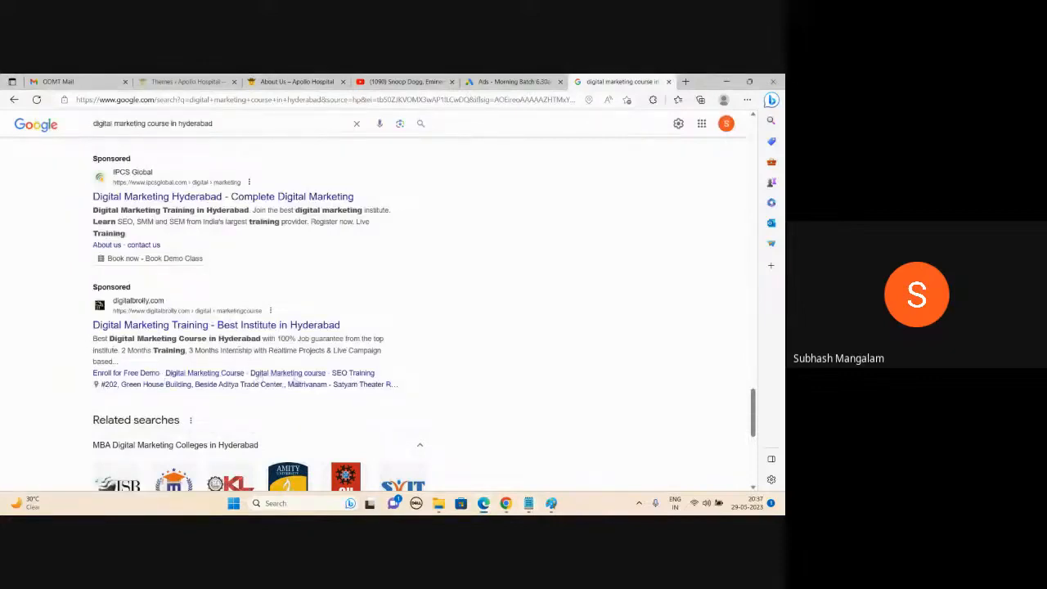
left_click(528, 503)
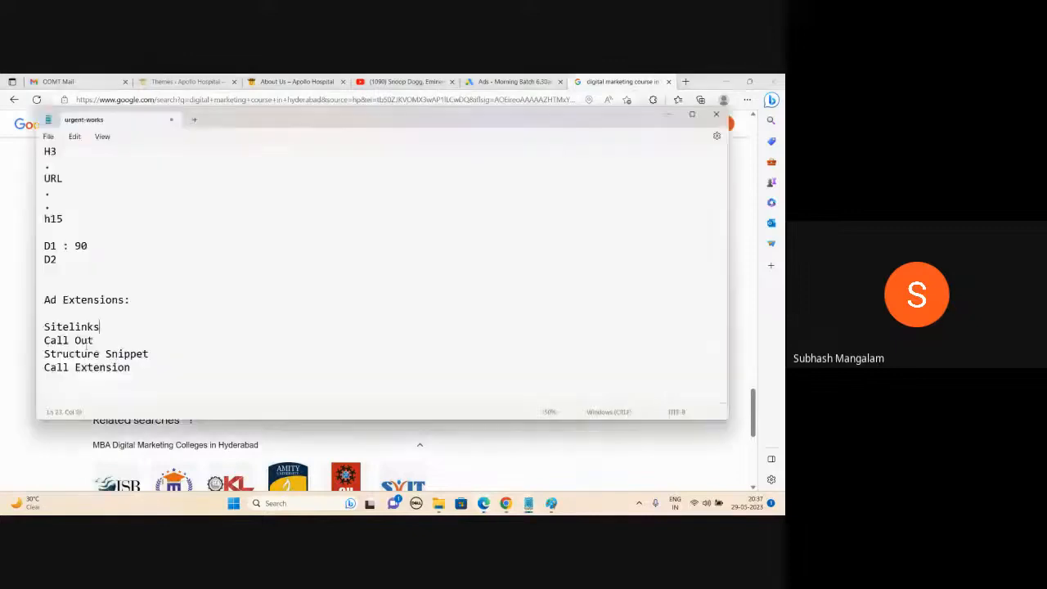
left_click(113, 344)
left_click(673, 119)
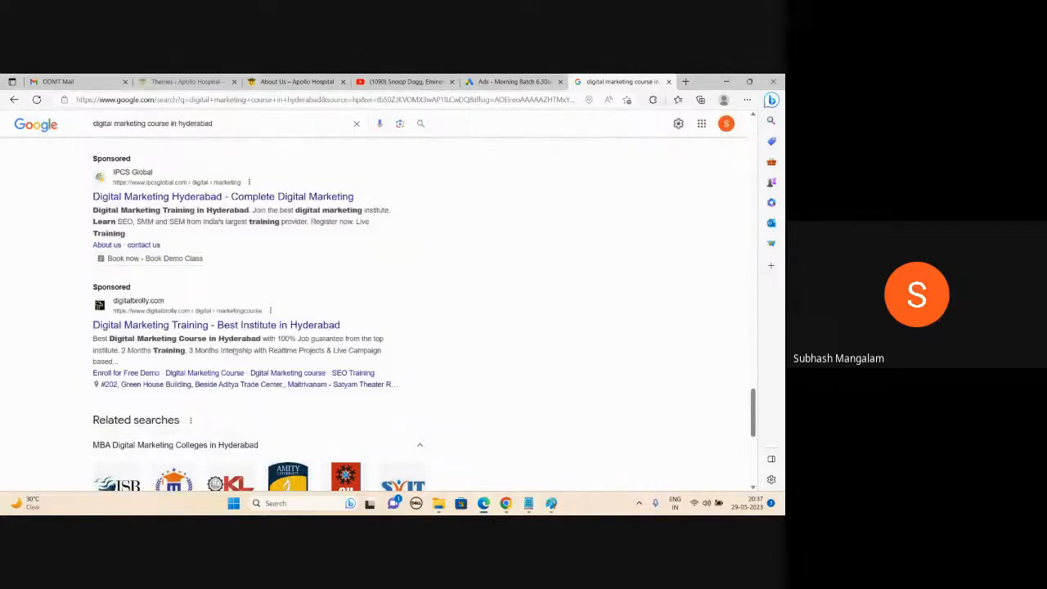
scroll(188, 350, "up", 1)
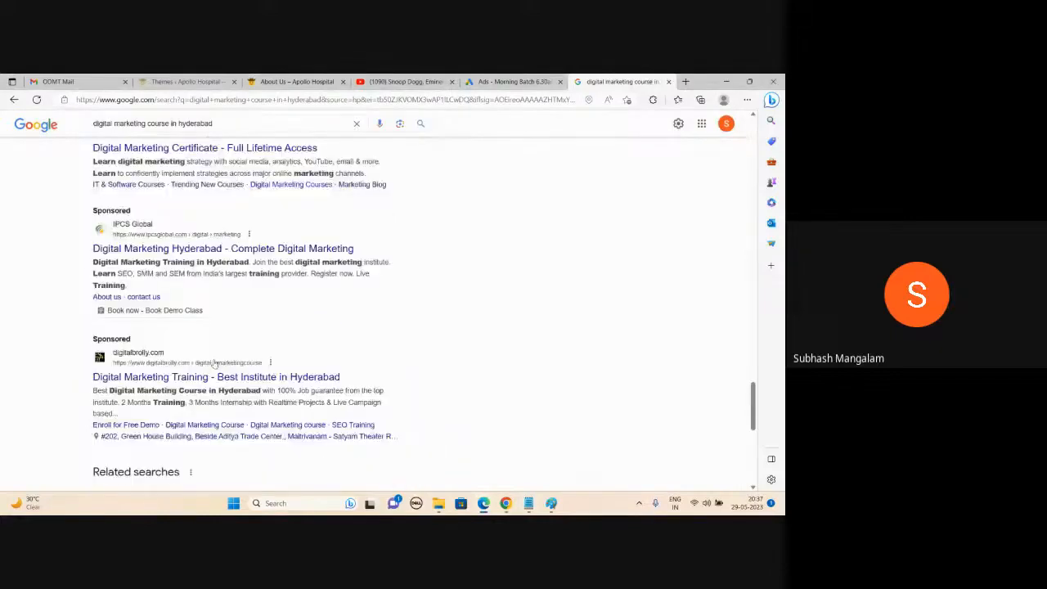
scroll(214, 363, "up", 1)
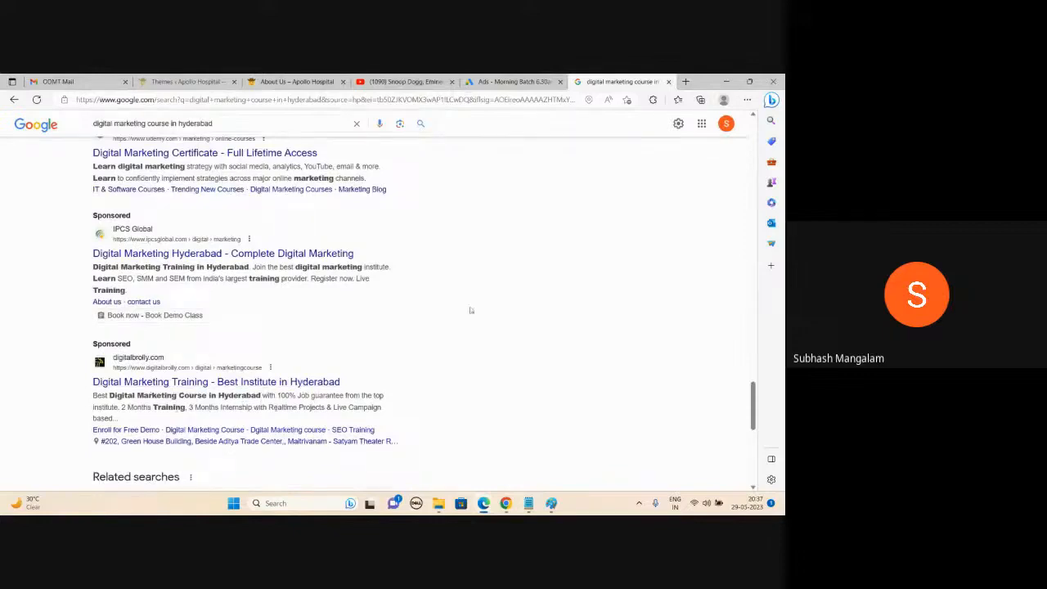
scroll(470, 310, "down", 3)
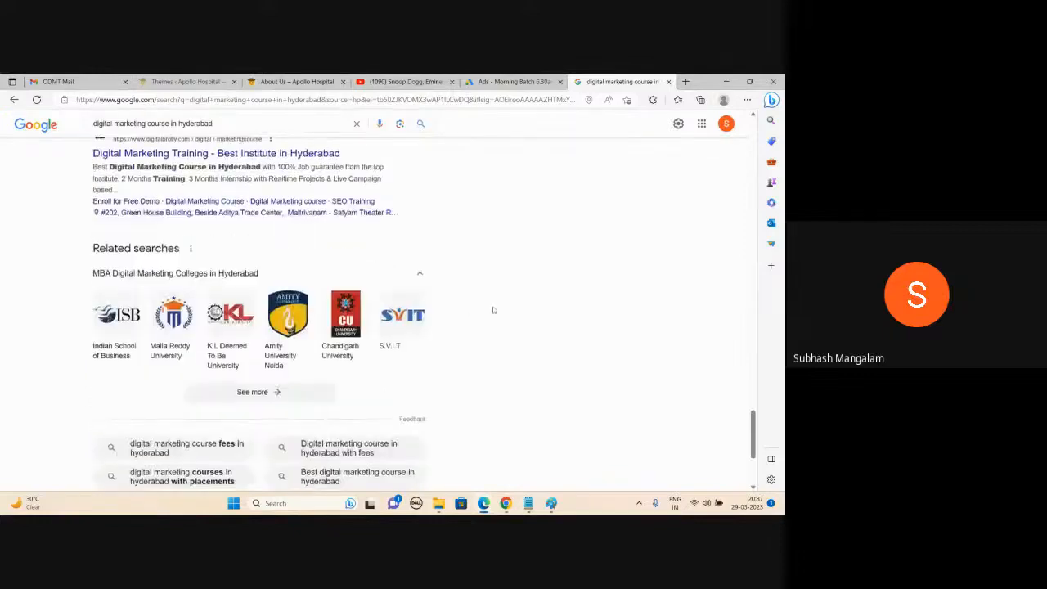
left_click(530, 505)
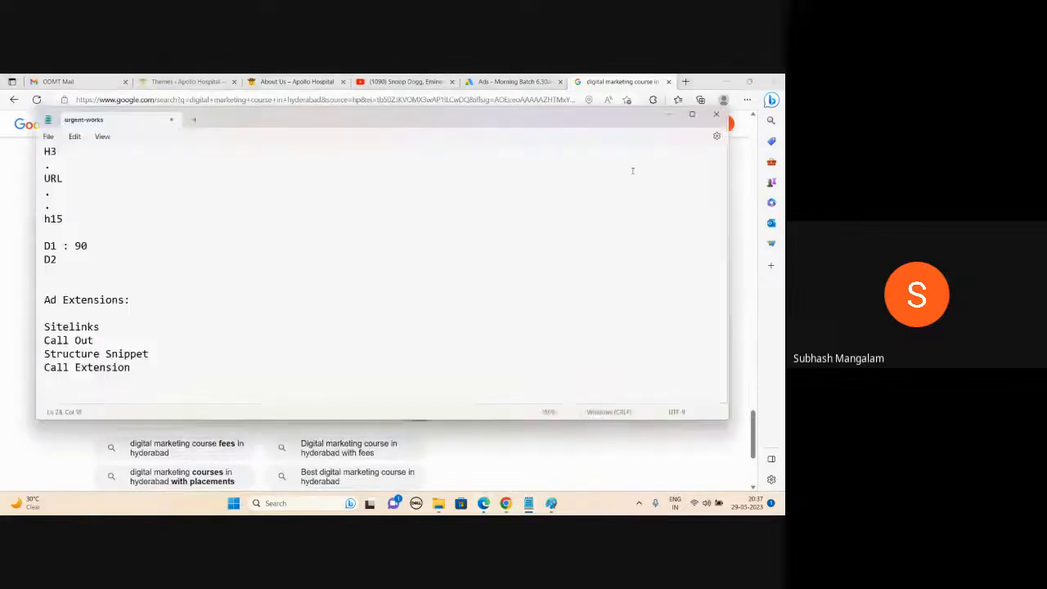
left_click(668, 113)
scroll(166, 215, "up", 1)
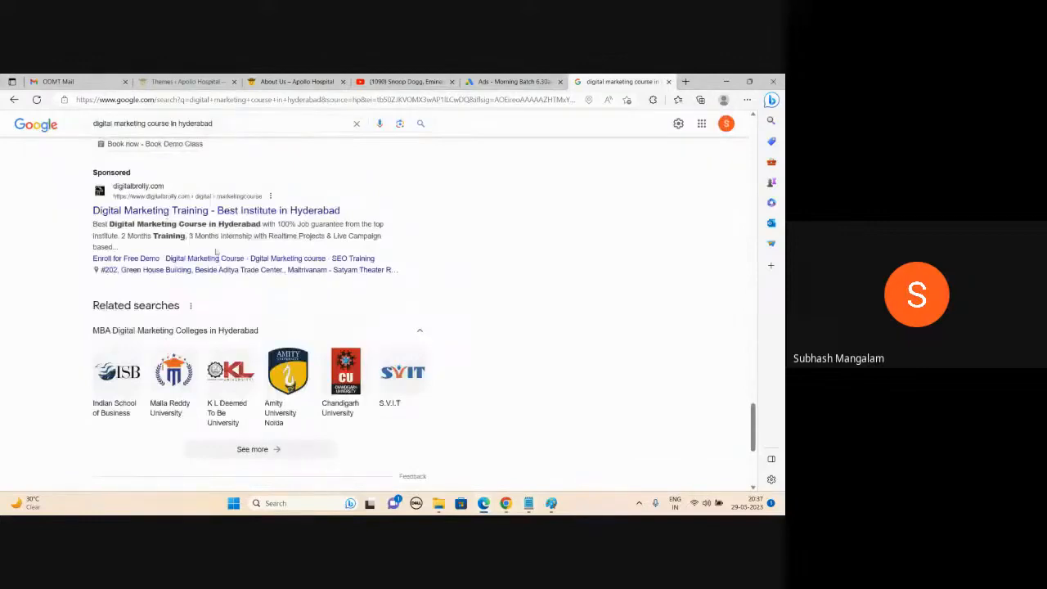
left_click(529, 503)
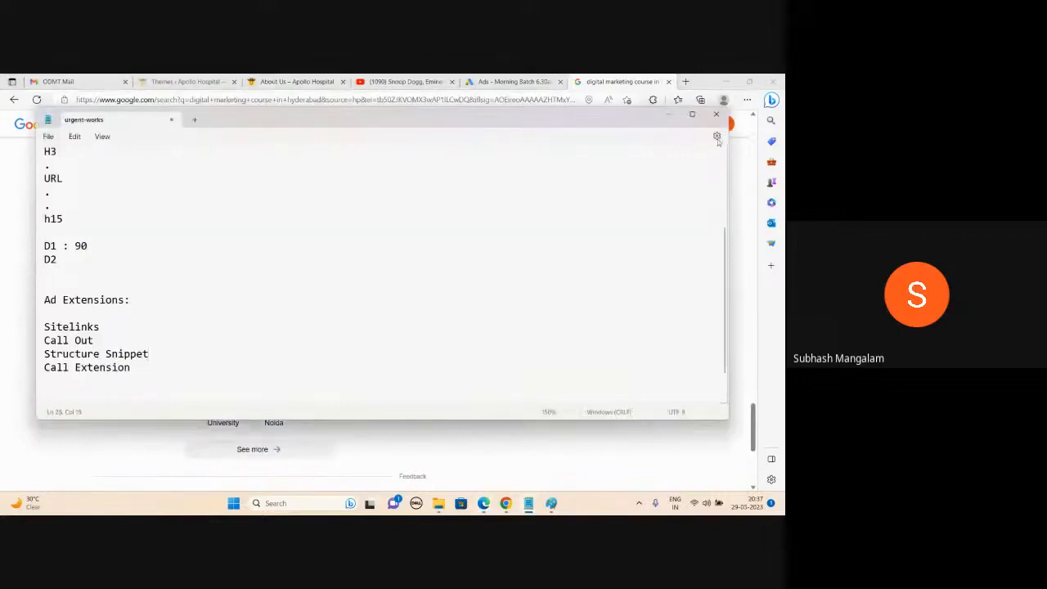
Put the notes away, switch to the Google Ads account and start creating a new sitelink from its Assets page
left_click(670, 115)
scroll(205, 266, "up", 1)
scroll(206, 266, "up", 1)
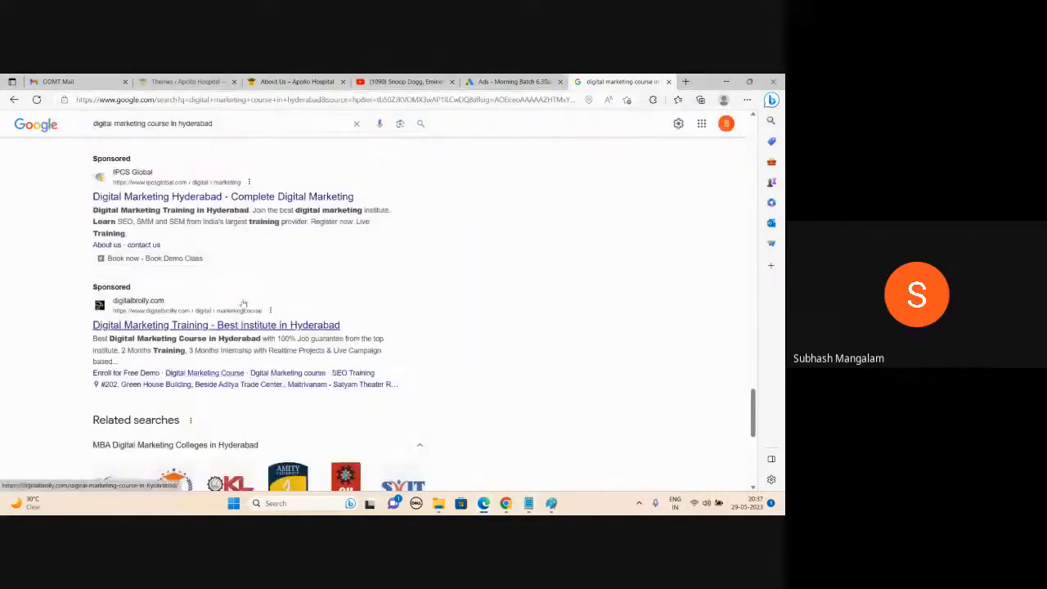
left_click(505, 78)
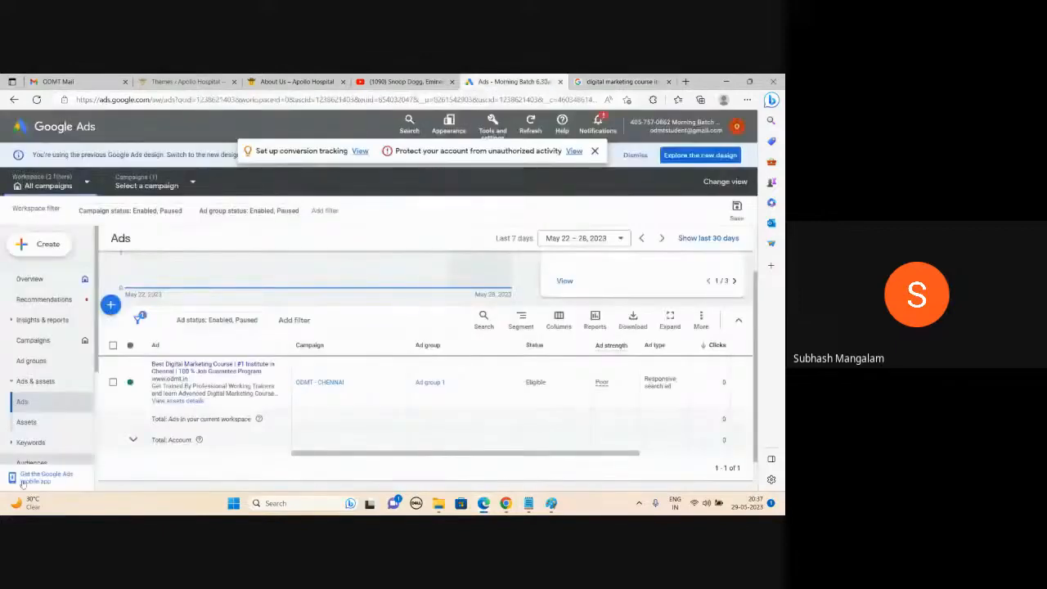
left_click(31, 423)
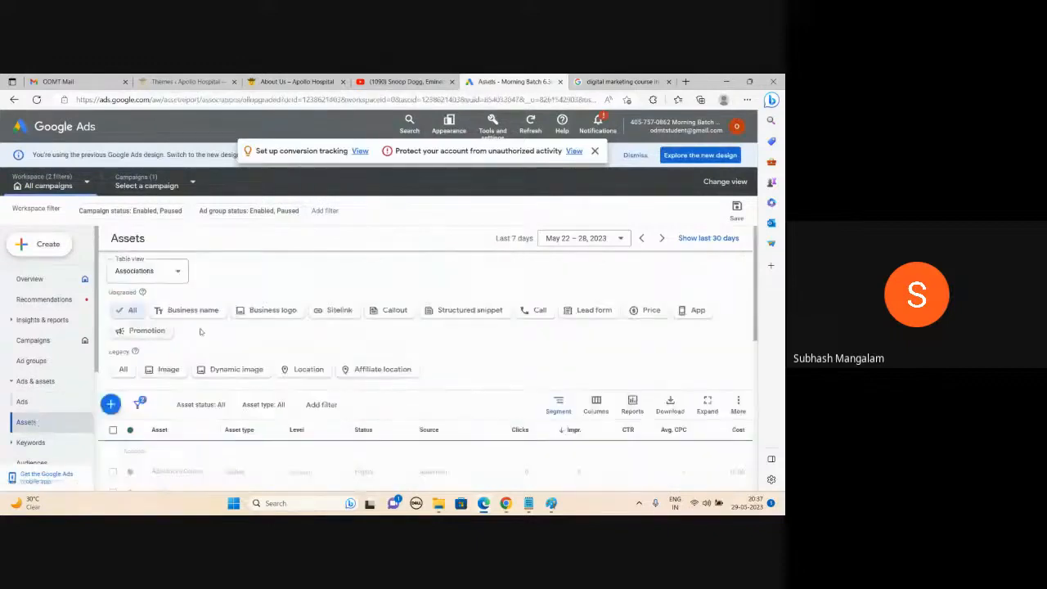
scroll(255, 327, "down", 1)
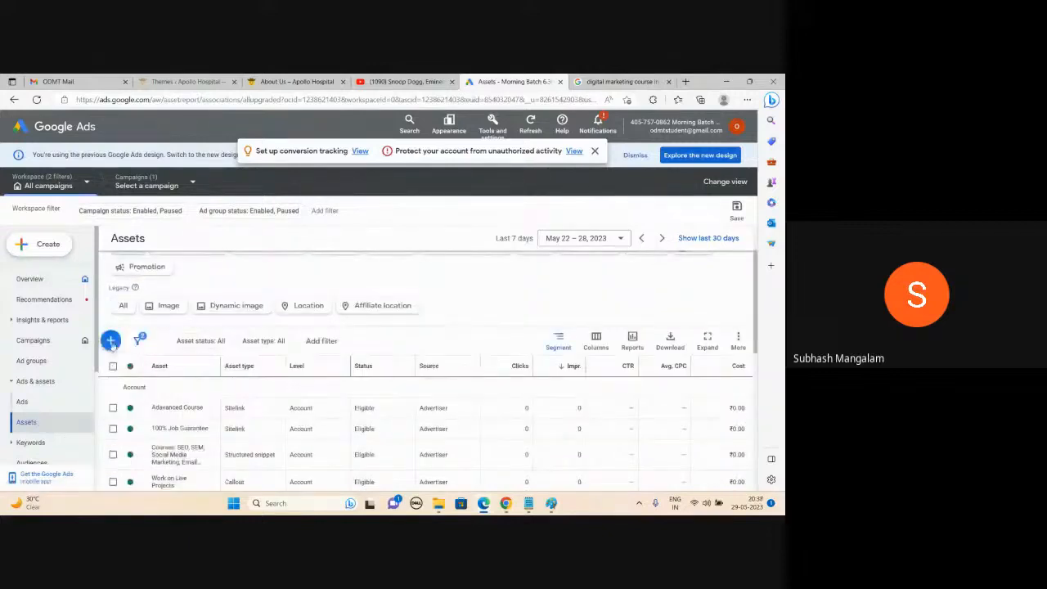
left_click(111, 341)
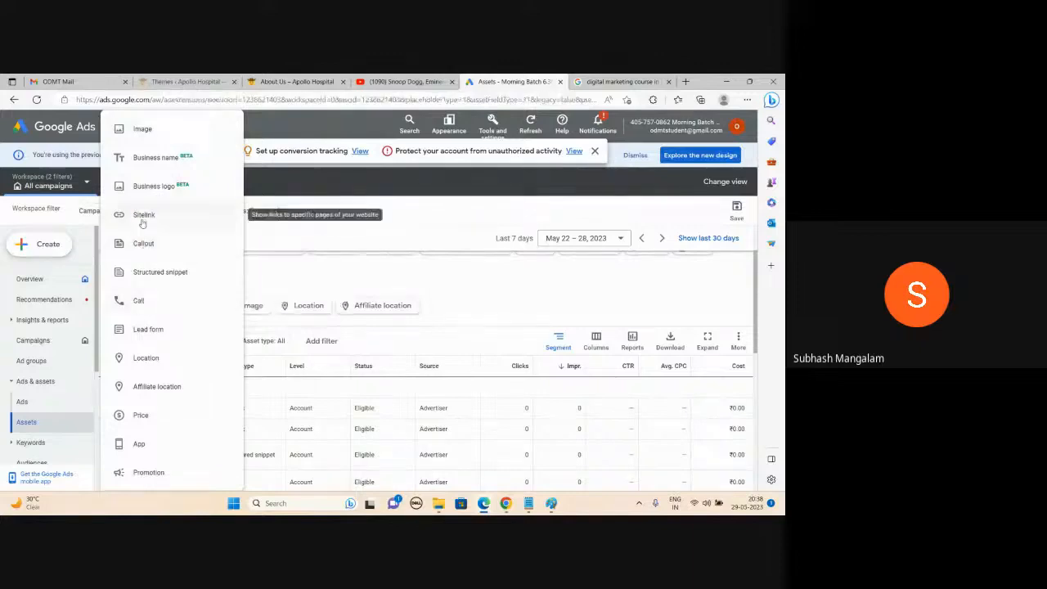
left_click(144, 215)
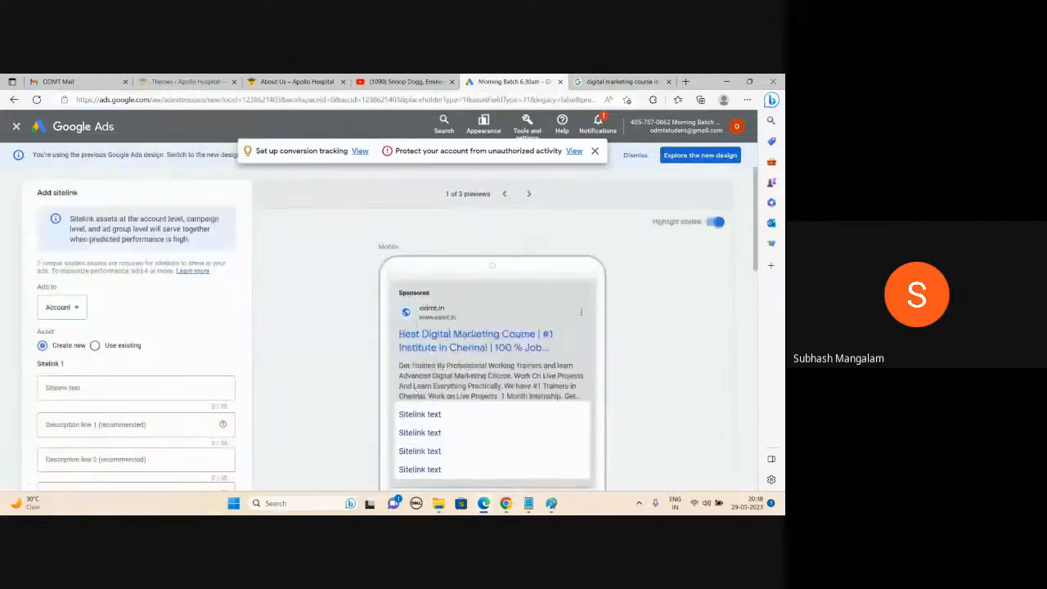
scroll(473, 335, "down", 1)
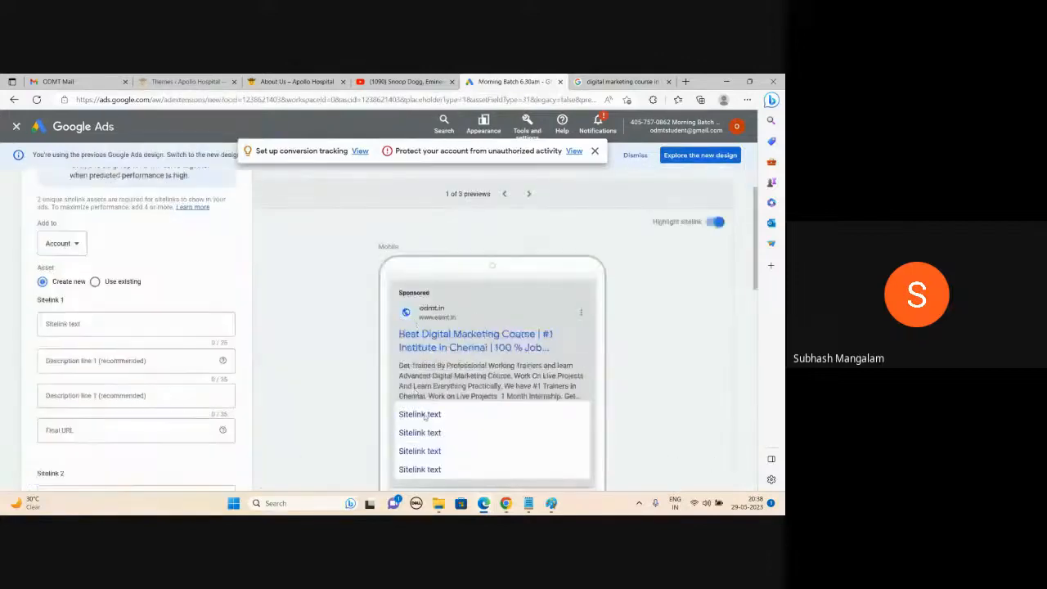
left_click(80, 321)
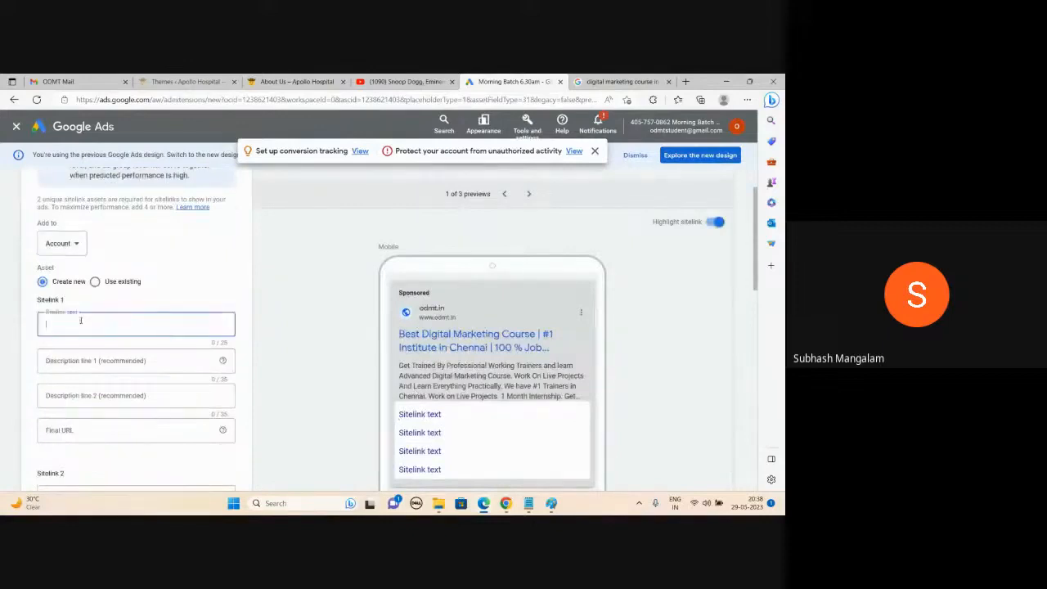
type("SEO")
scroll(82, 366, "down", 1)
left_click(82, 366)
type("h")
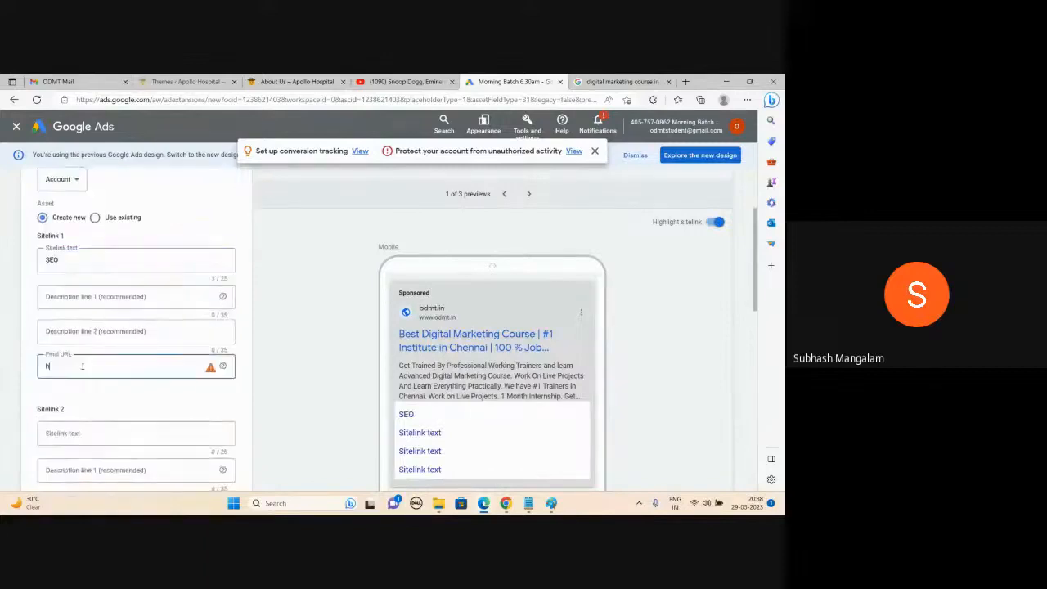
type("ttps://www.odmt.in/seo")
key("ctrl+a")
key("ctrl+c")
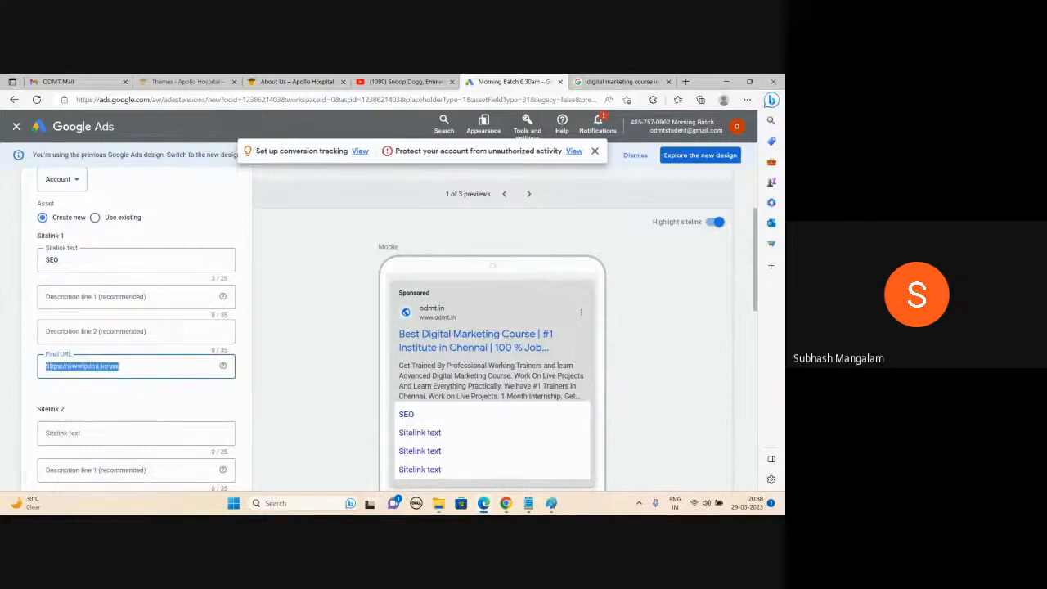
scroll(186, 392, "down", 3)
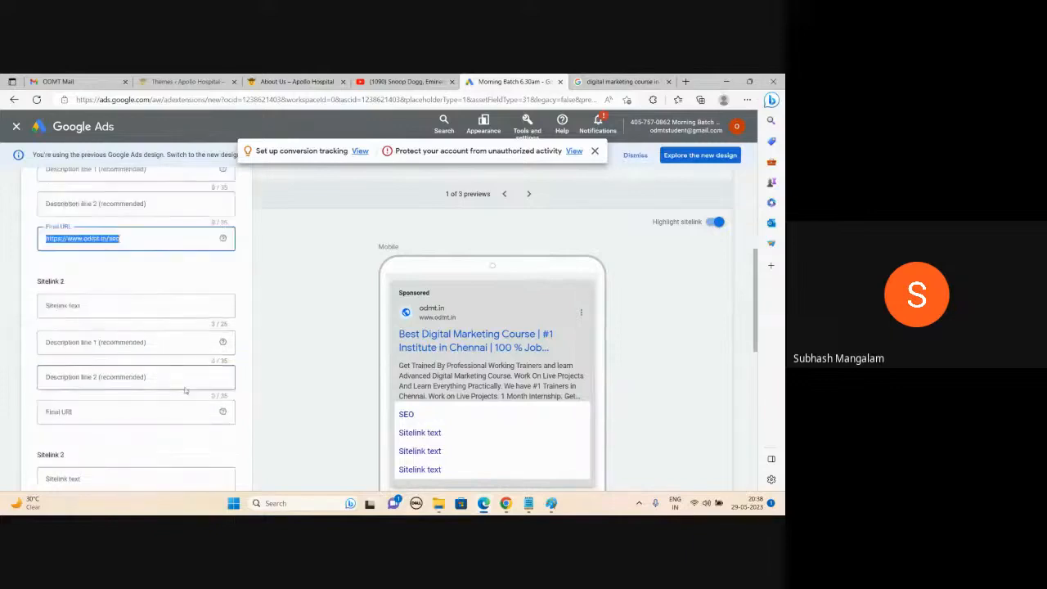
left_click(103, 311)
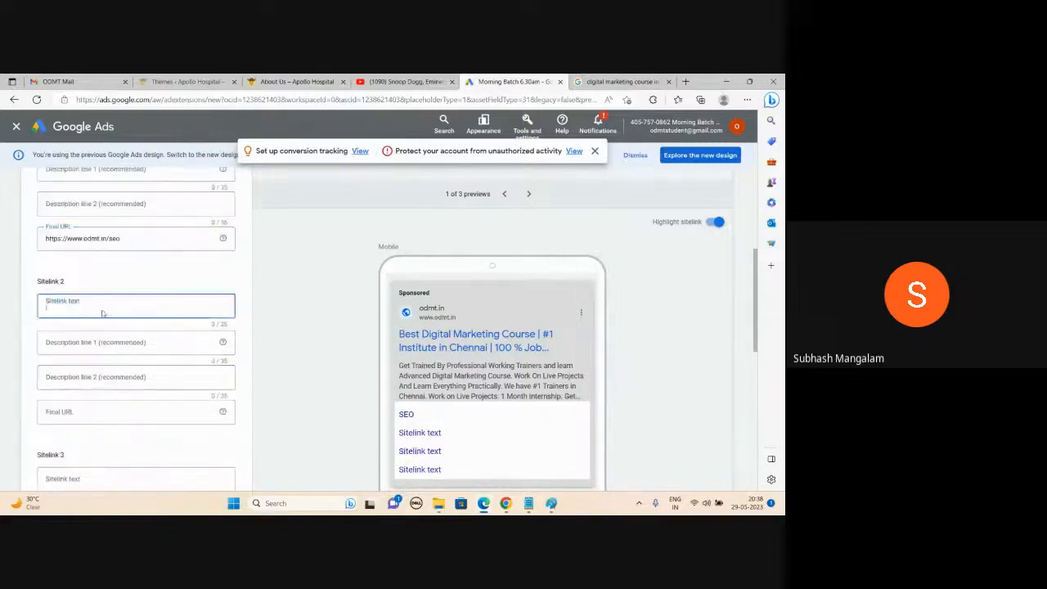
type("SEM")
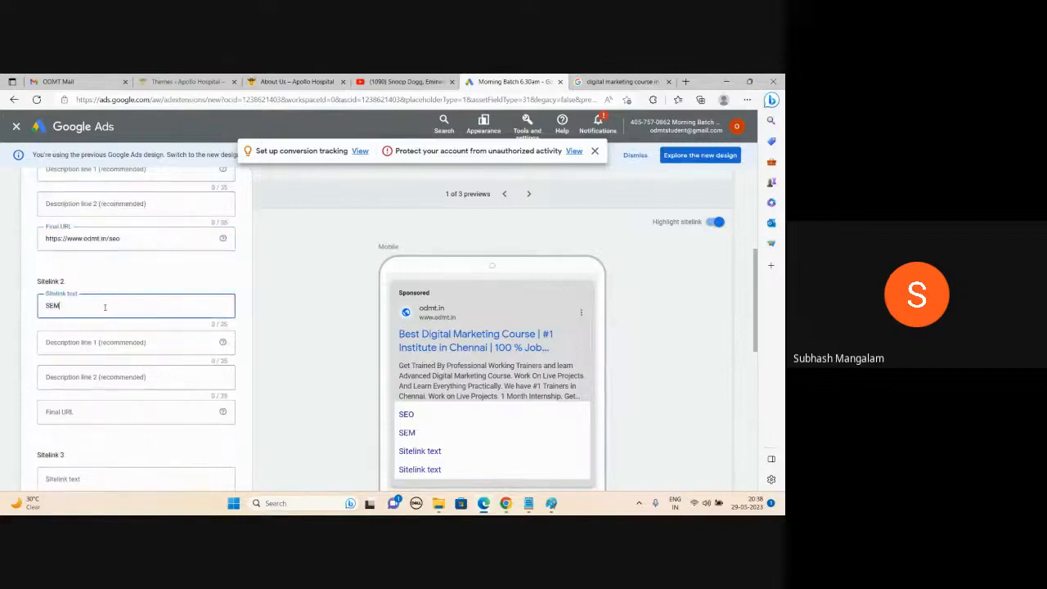
left_click(75, 414)
key("ctrl+v")
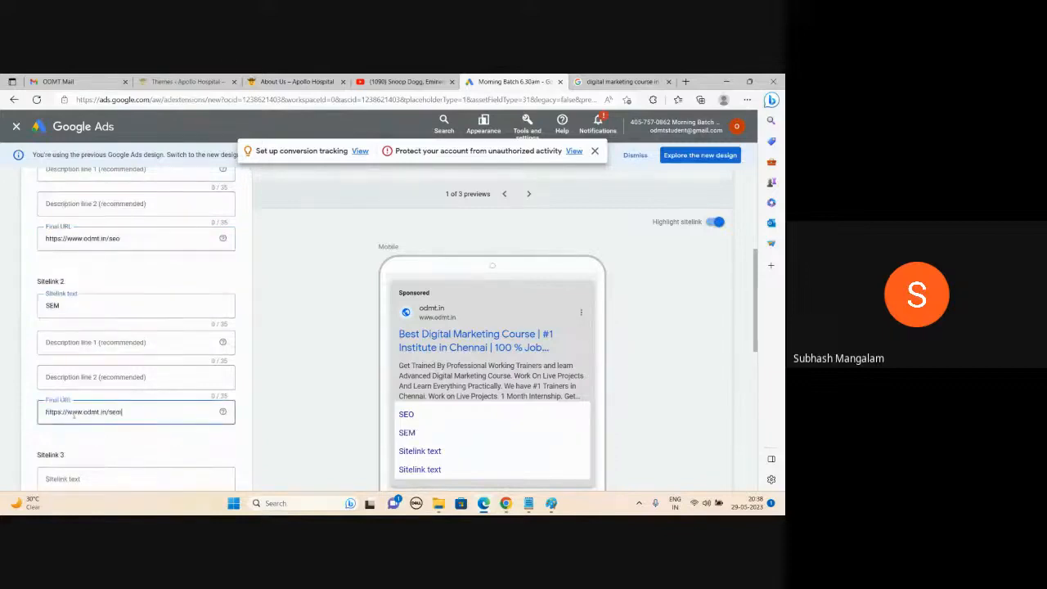
scroll(99, 381, "down", 2)
left_click(89, 350)
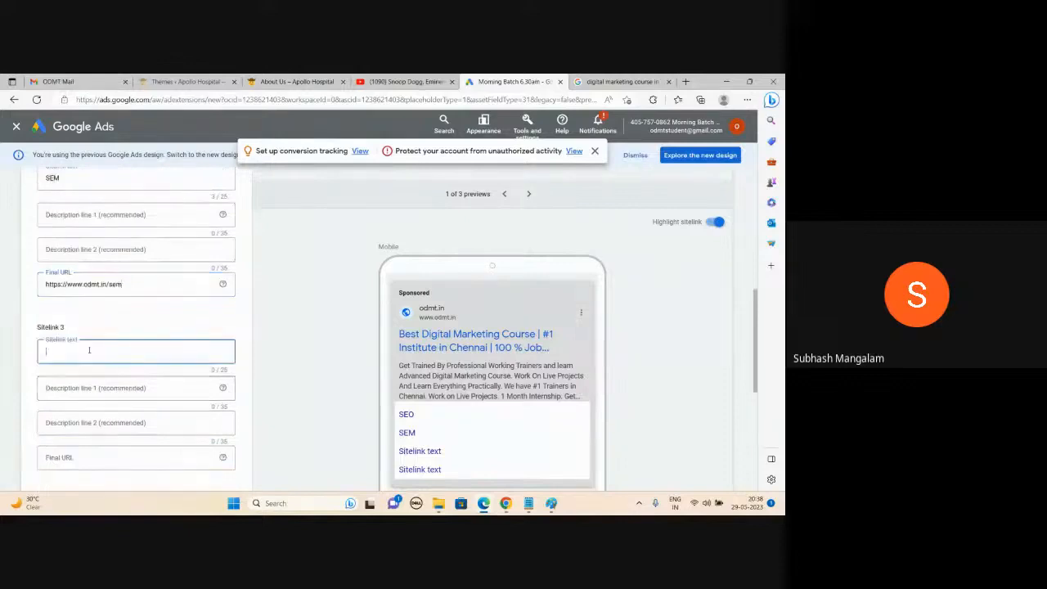
type("SMO")
left_click(76, 457)
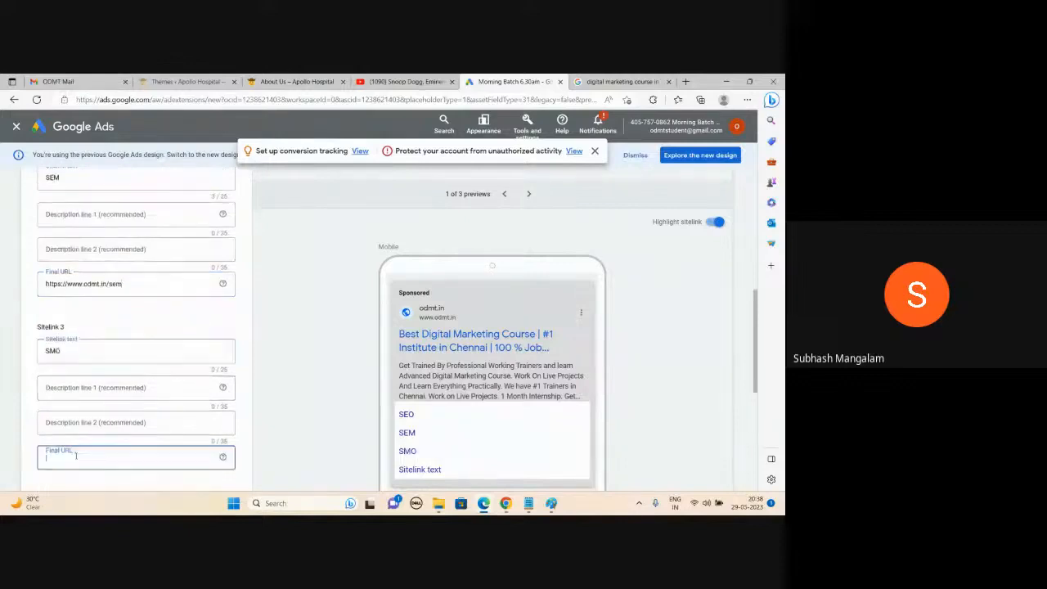
key("ctrl+v")
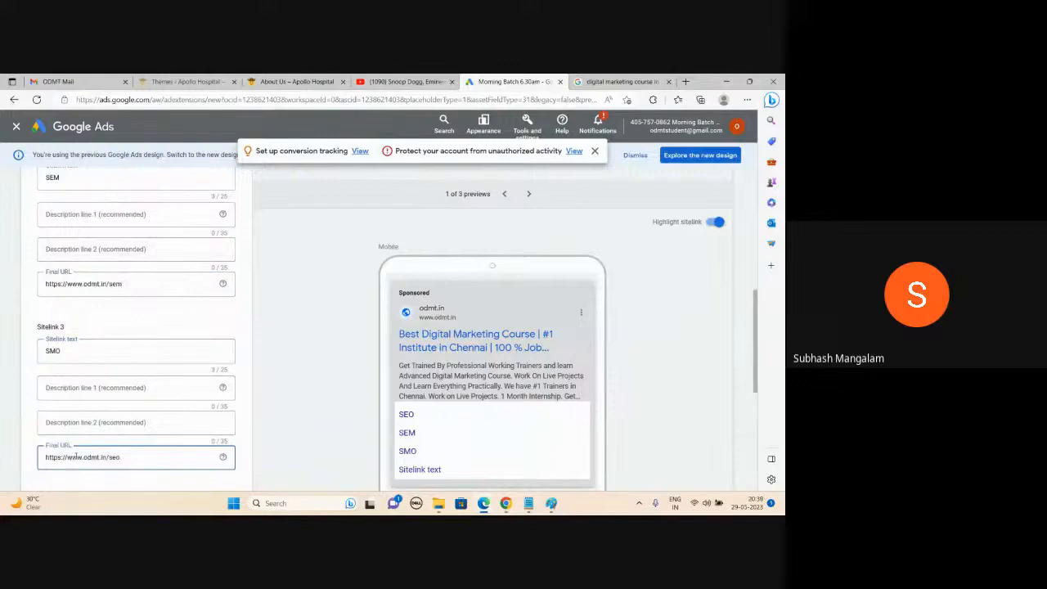
key("BackSpace")
key("BackSpace")
type("mo")
key("Tab")
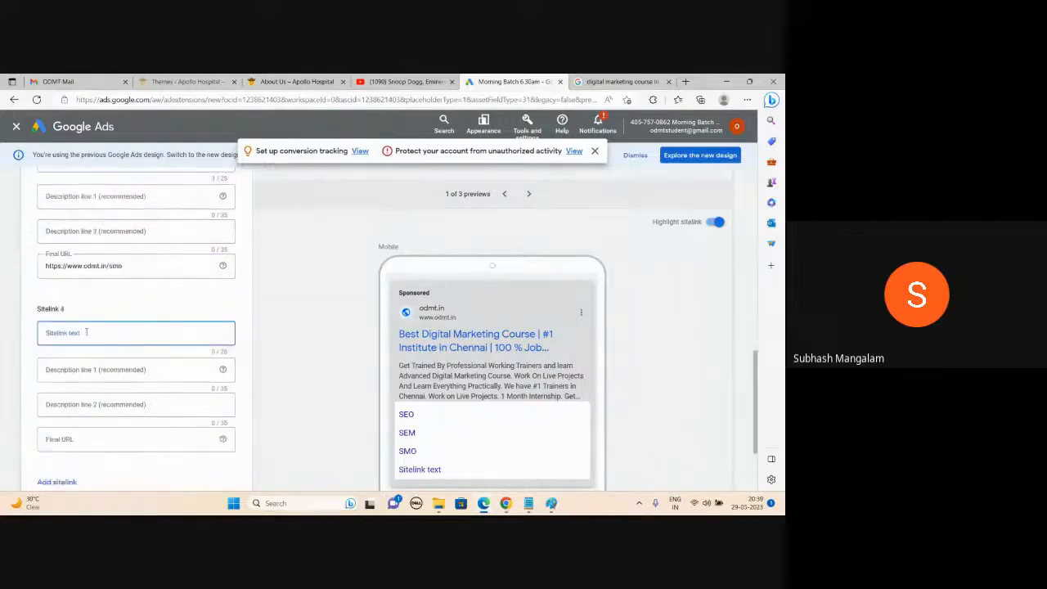
type("SMM")
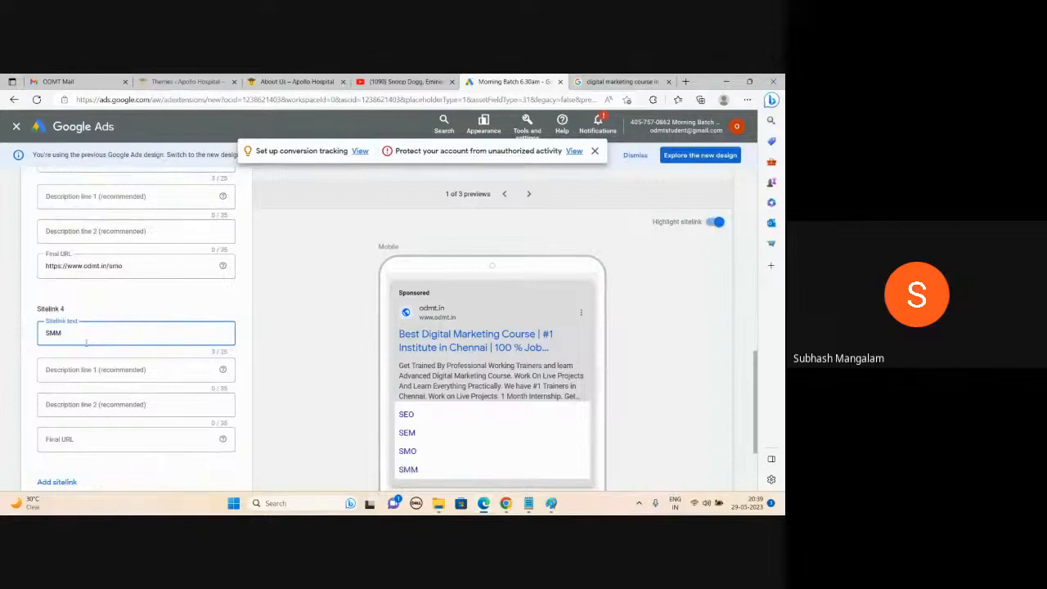
left_click(73, 437)
type("https://www.odmt.in/")
type("s")
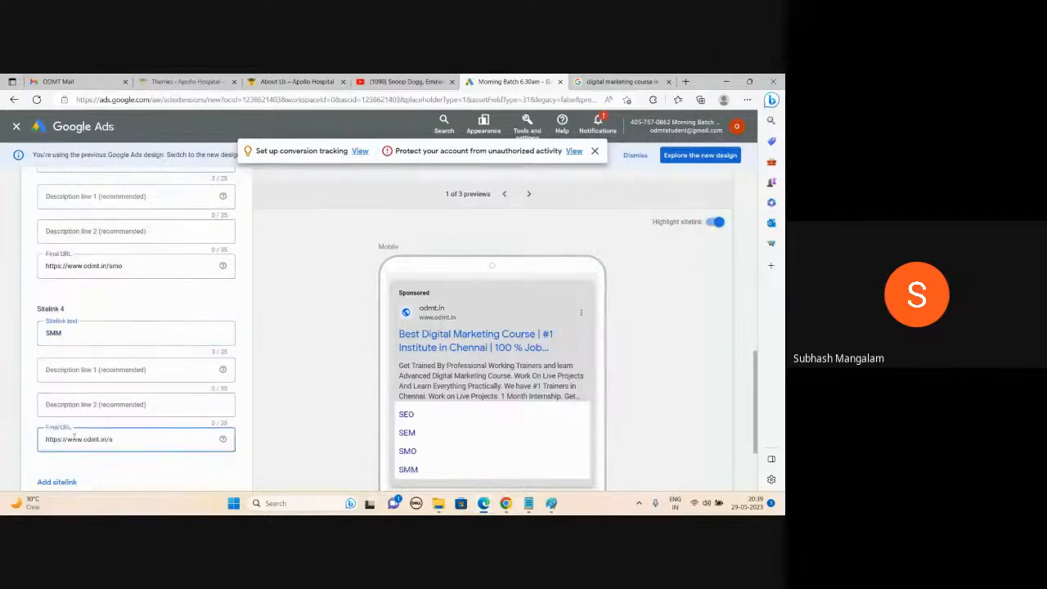
type("mm")
scroll(412, 318, "down", 2)
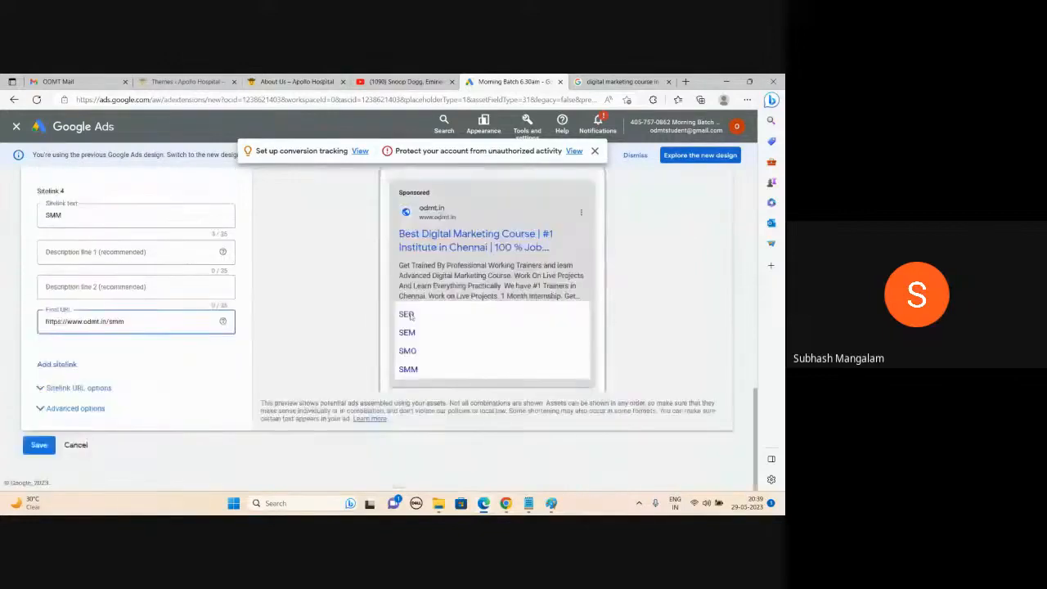
Give the SEO sitelink the description lines "Real Time Client Project" and "Learn On page and Off Page"
scroll(192, 306, "up", 5)
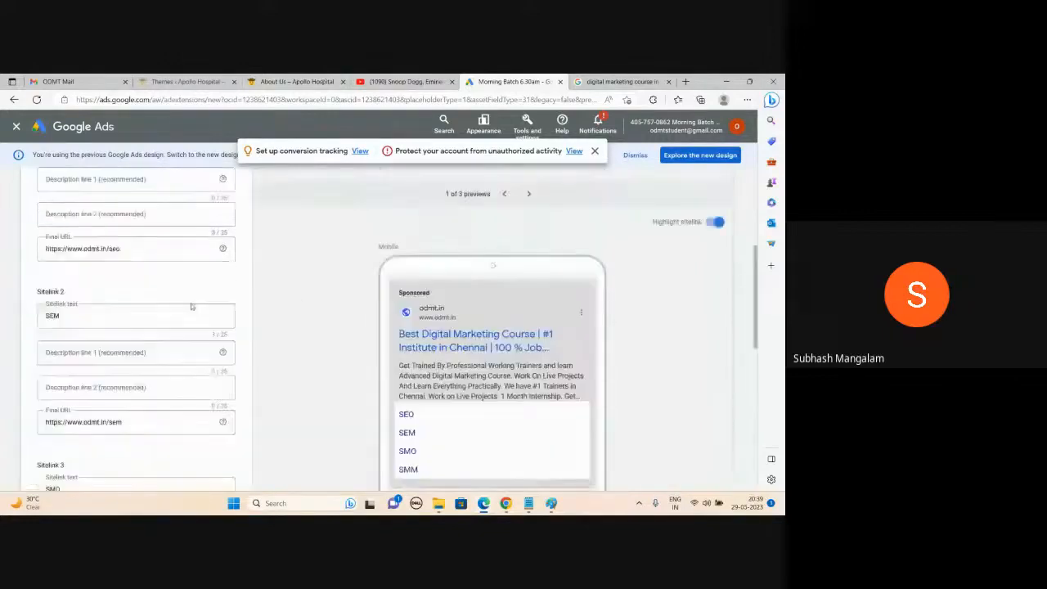
scroll(192, 306, "up", 2)
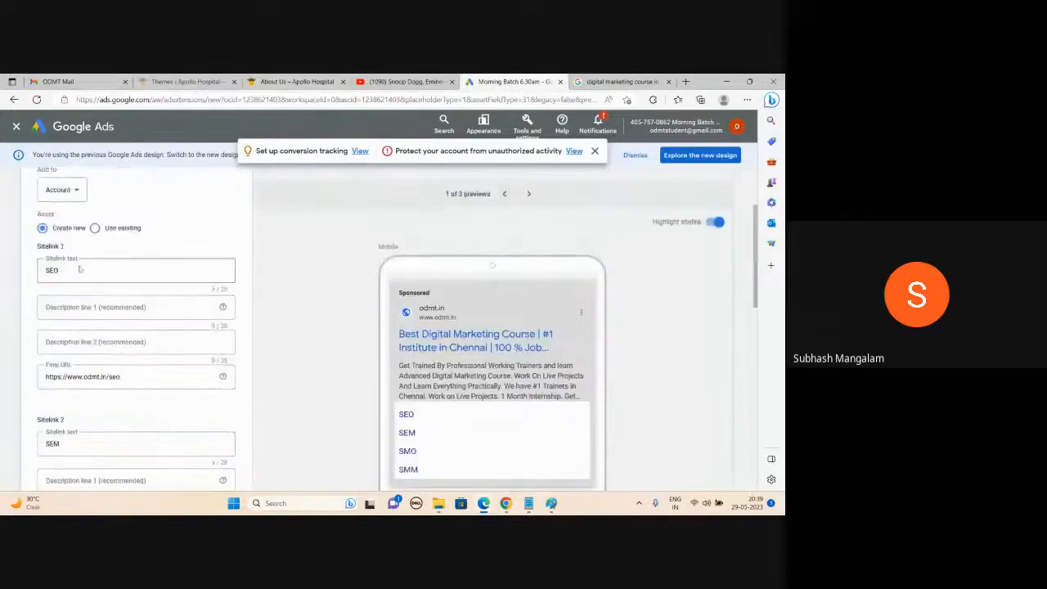
left_click(118, 306)
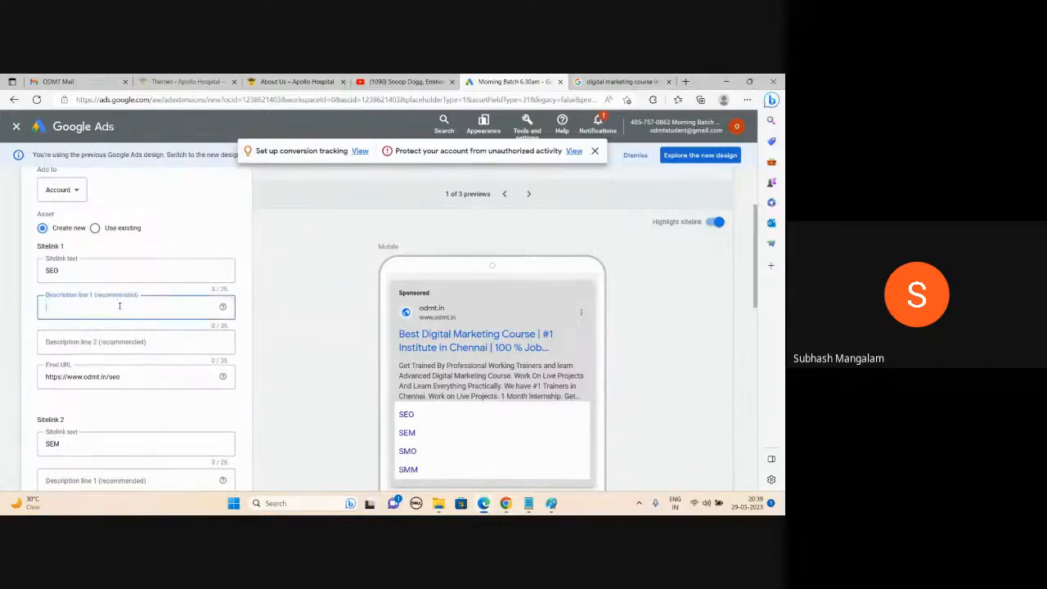
type("Real T")
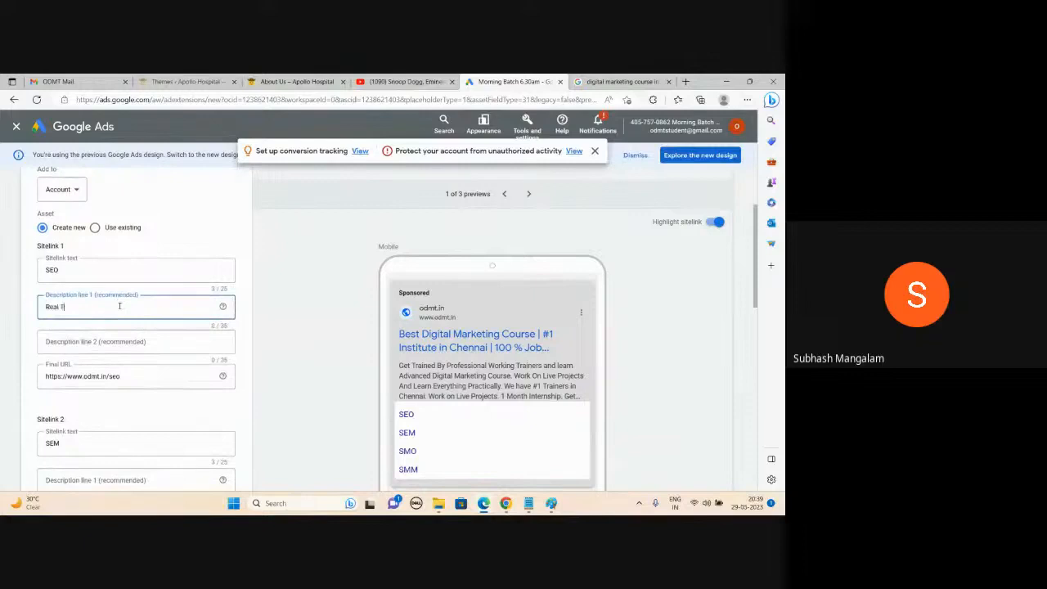
type("ime Client Project")
left_click(111, 344)
type("L")
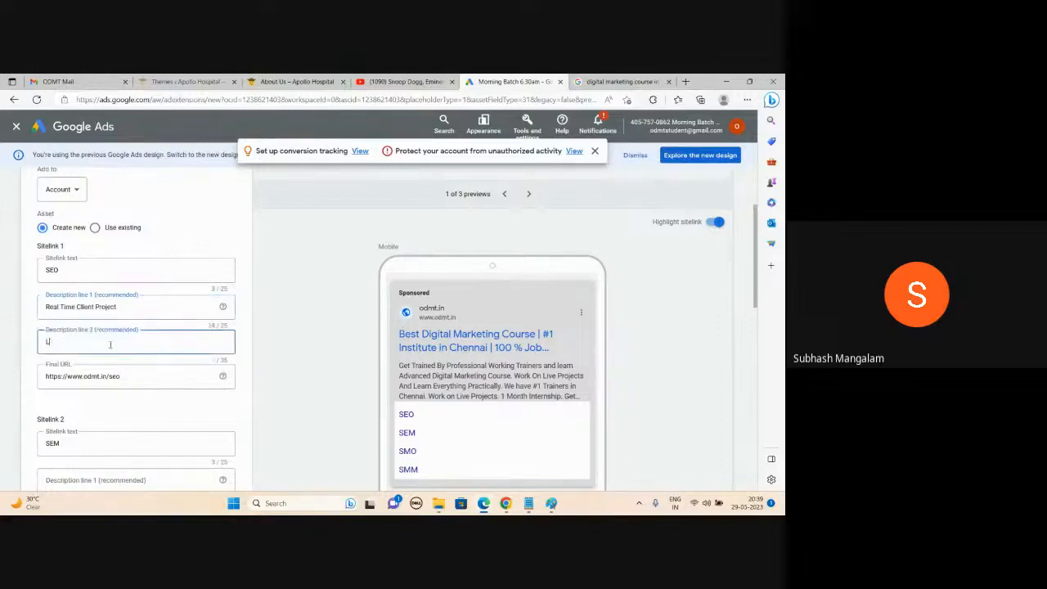
type("earn On page and Off Page")
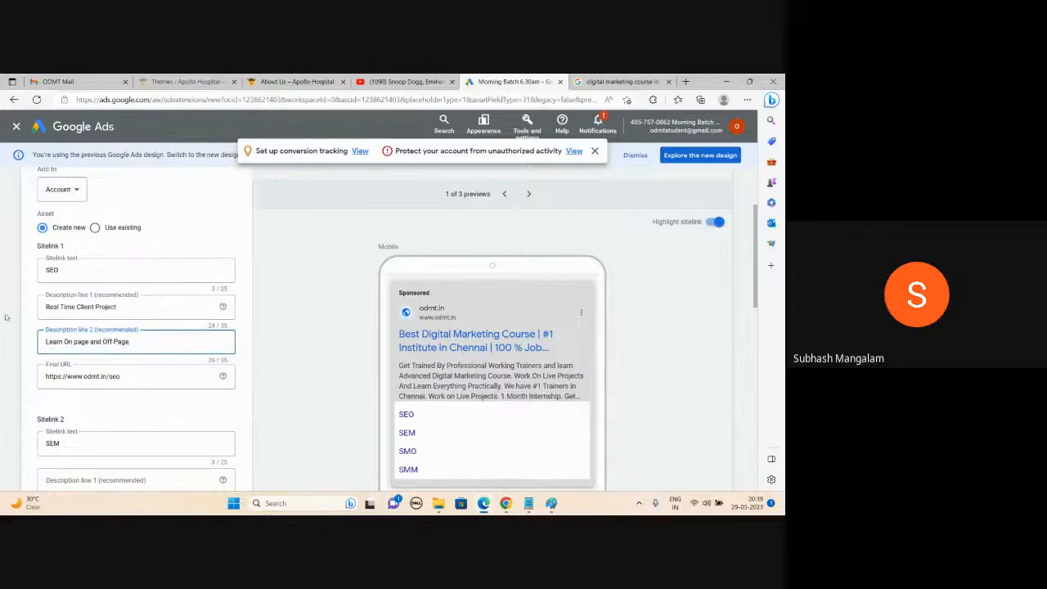
Compare the sitelinks of the topmost sponsored results in the Google search with the text and descriptions entered for the SEO sitelink
scroll(5, 318, "down", 2)
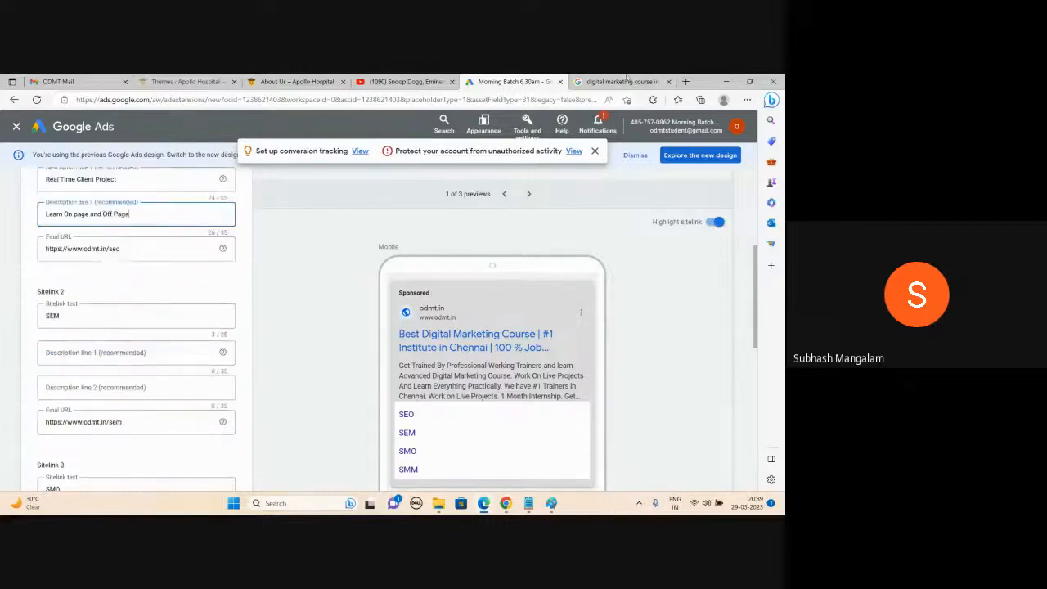
left_click(627, 76)
scroll(405, 313, "up", 5)
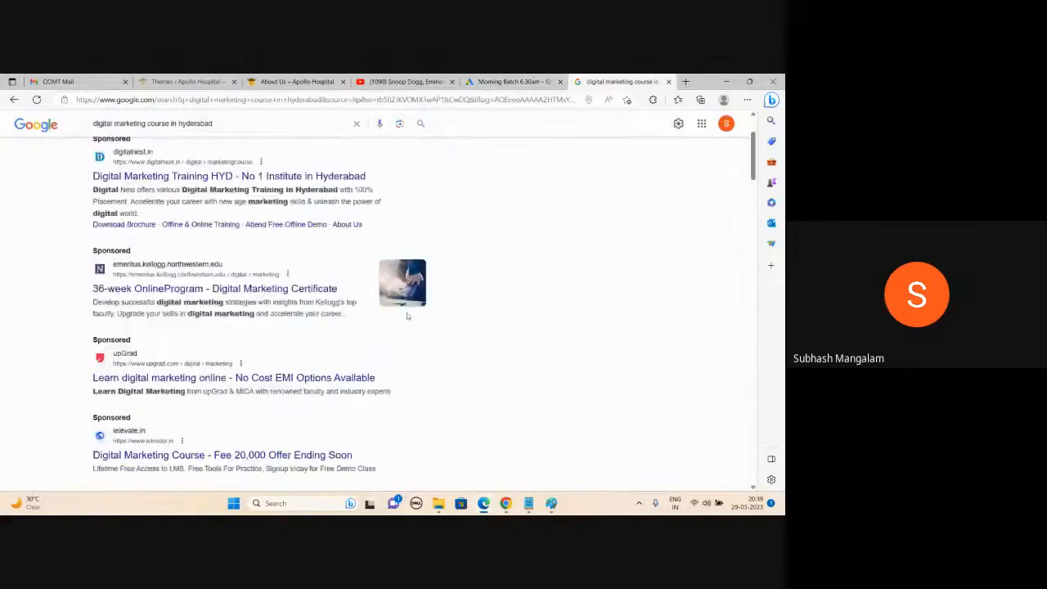
scroll(407, 316, "up", 2)
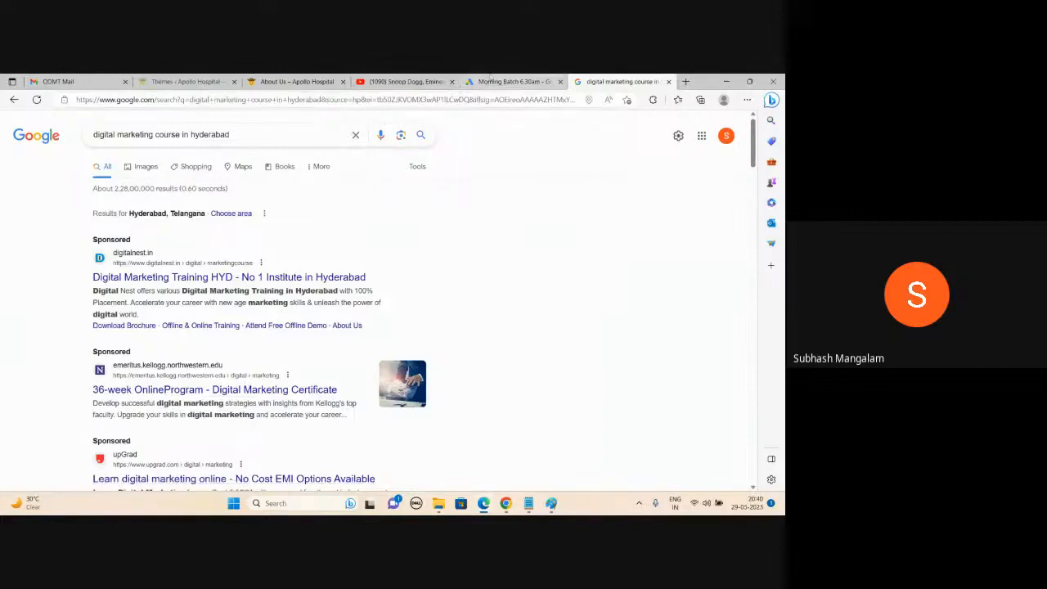
left_click(486, 82)
scroll(131, 307, "up", 1)
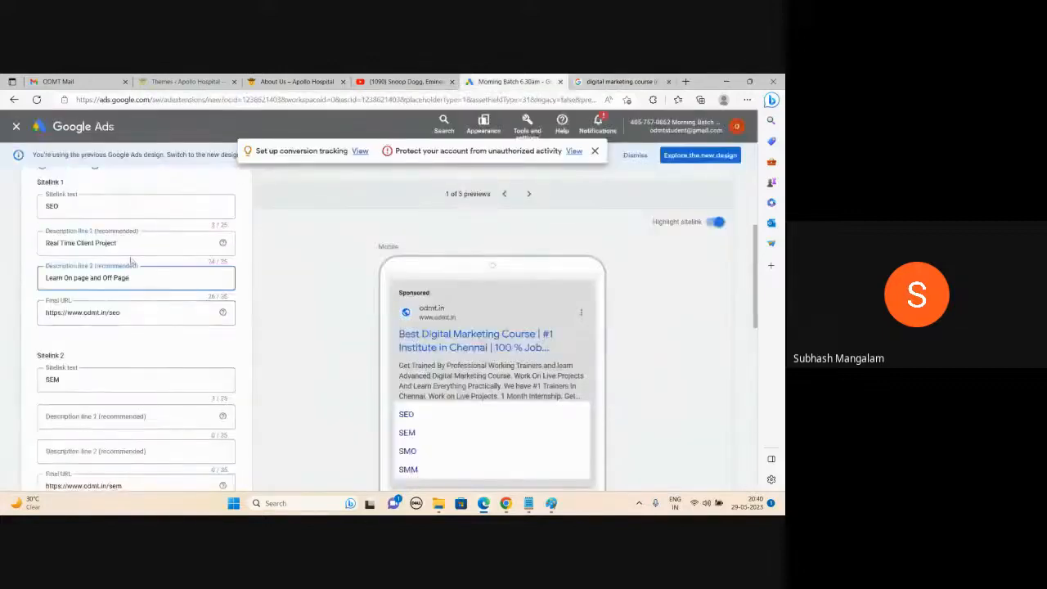
scroll(94, 312, "up", 1)
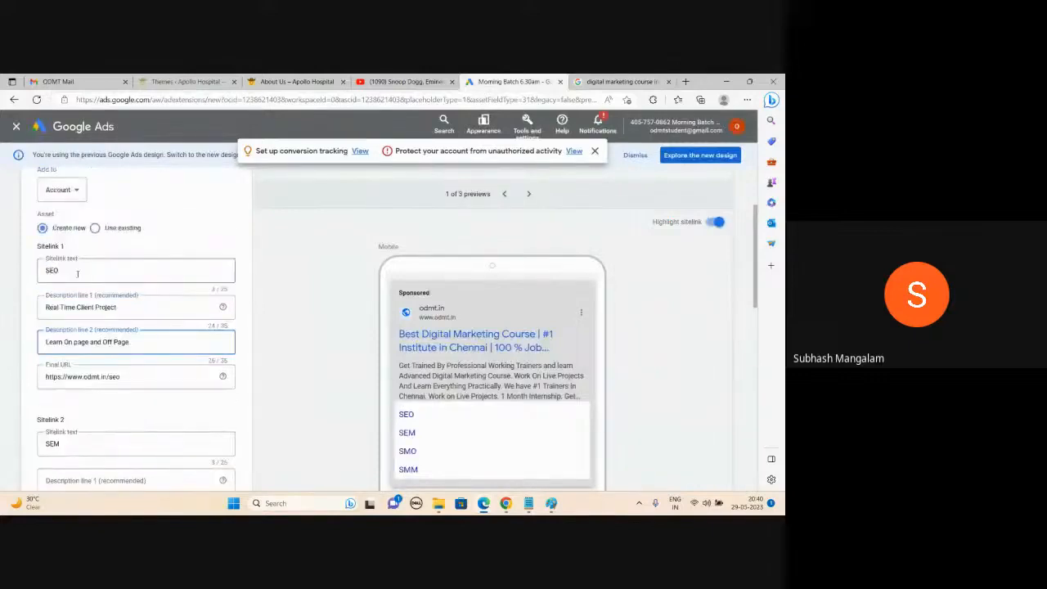
Save the four sitelinks to the account, continuing without adding descriptions to the remaining ones
scroll(91, 314, "down", 2)
scroll(91, 314, "down", 7)
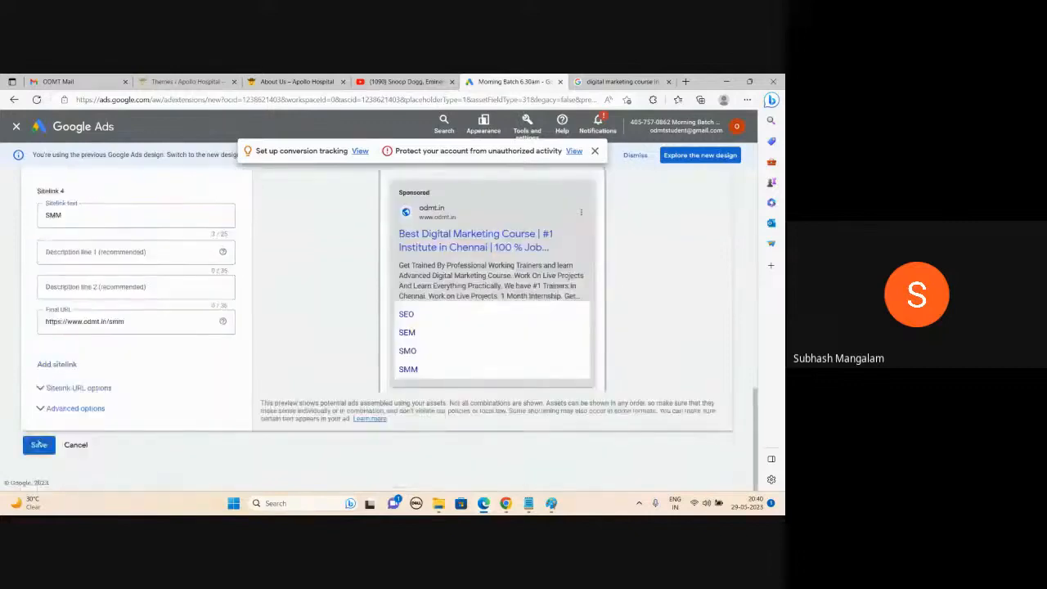
left_click(39, 444)
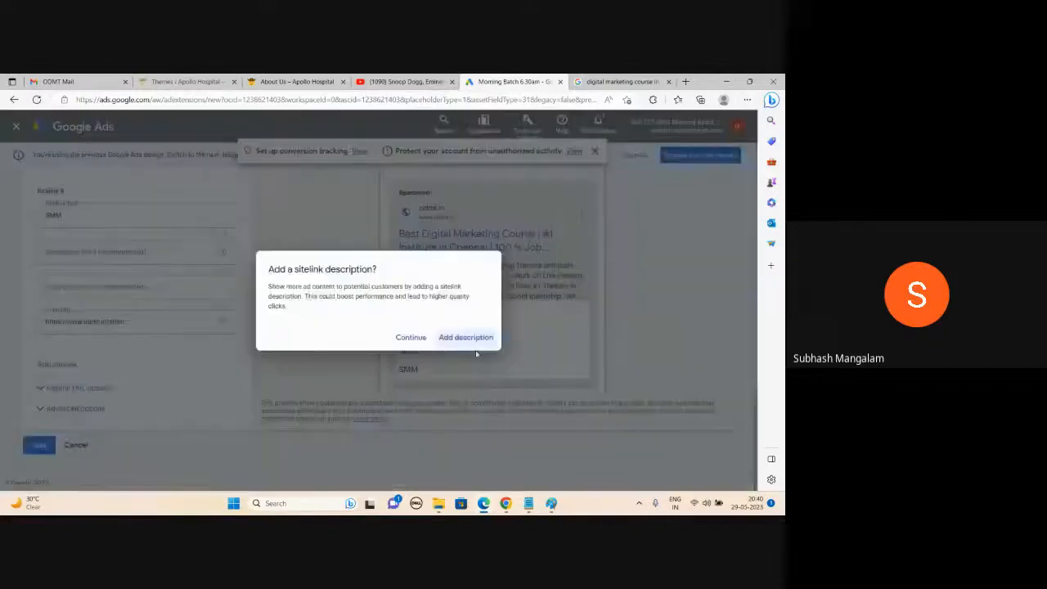
left_click(413, 337)
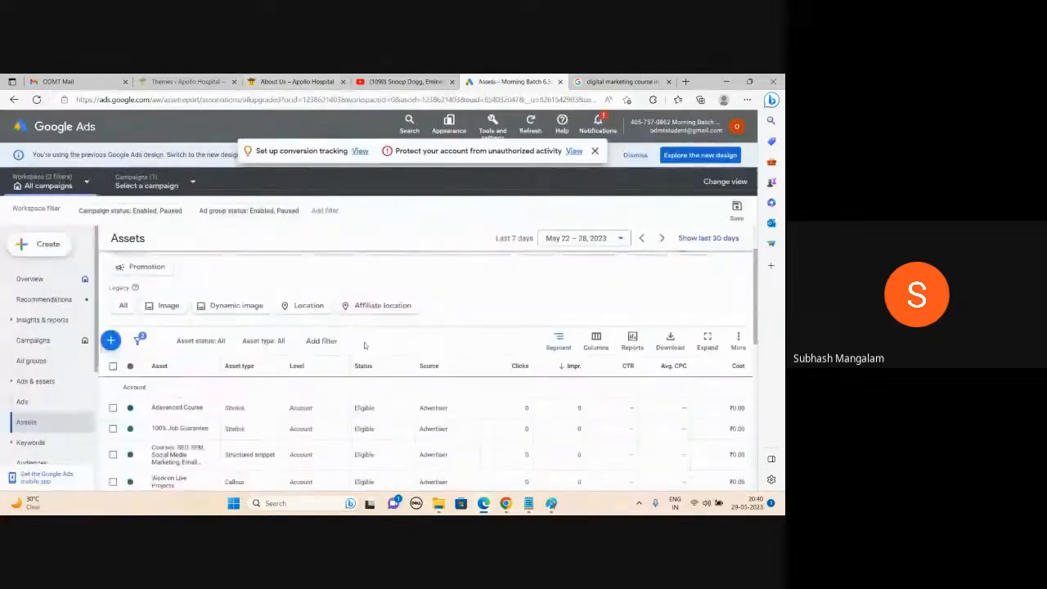
Start a new account-level callout asset and enter "Work on Live Projects" as the first callout text
left_click(112, 342)
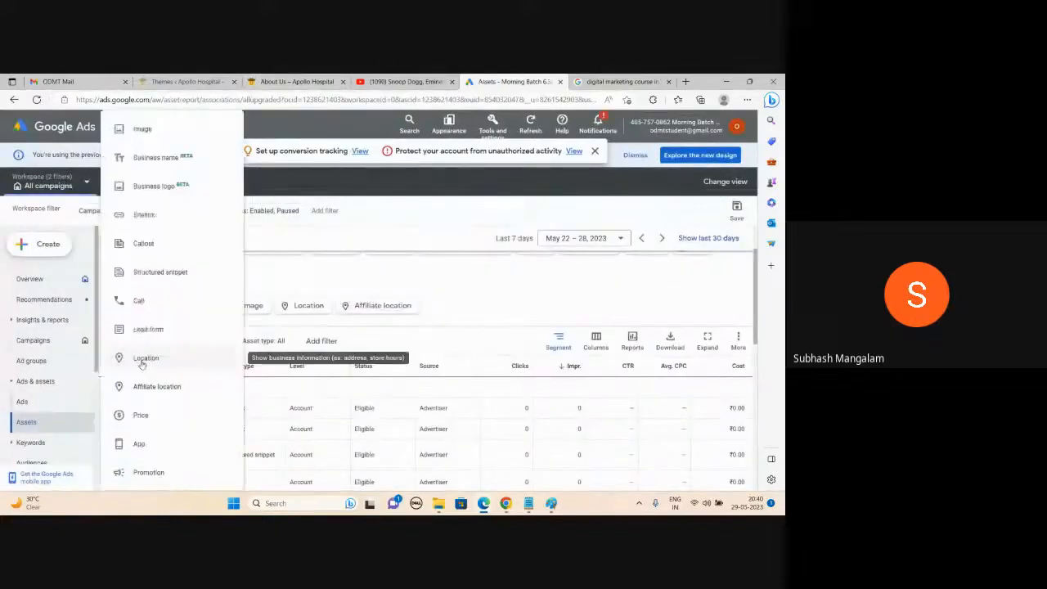
left_click(149, 245)
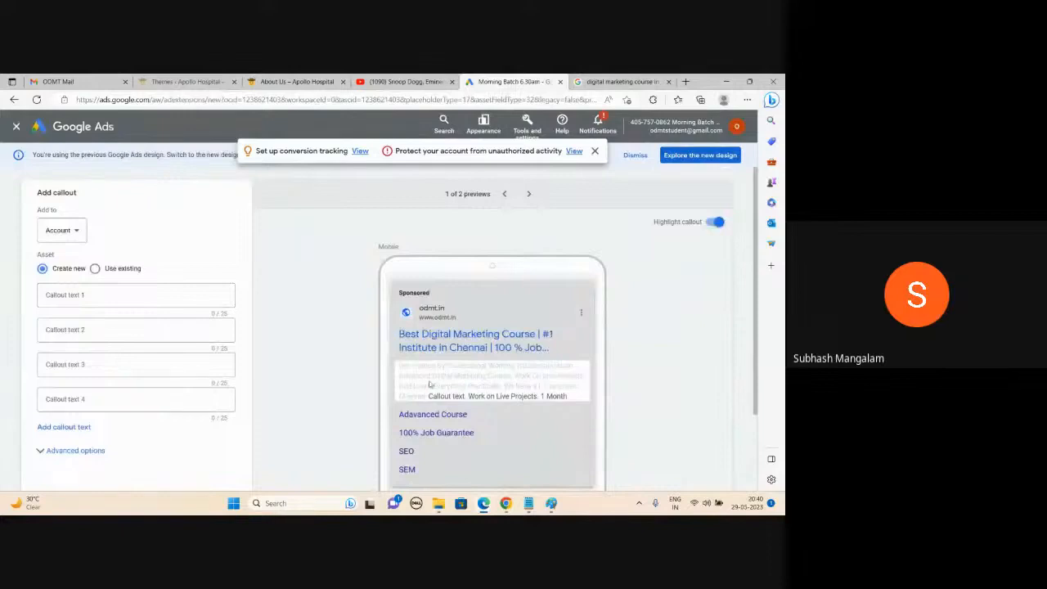
left_click(77, 297)
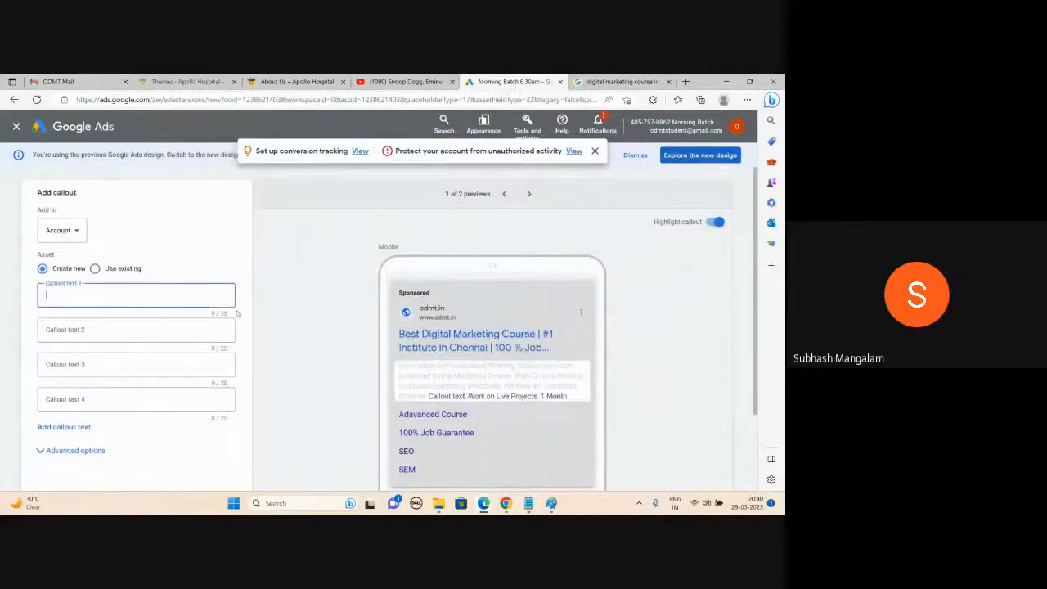
type("Wor")
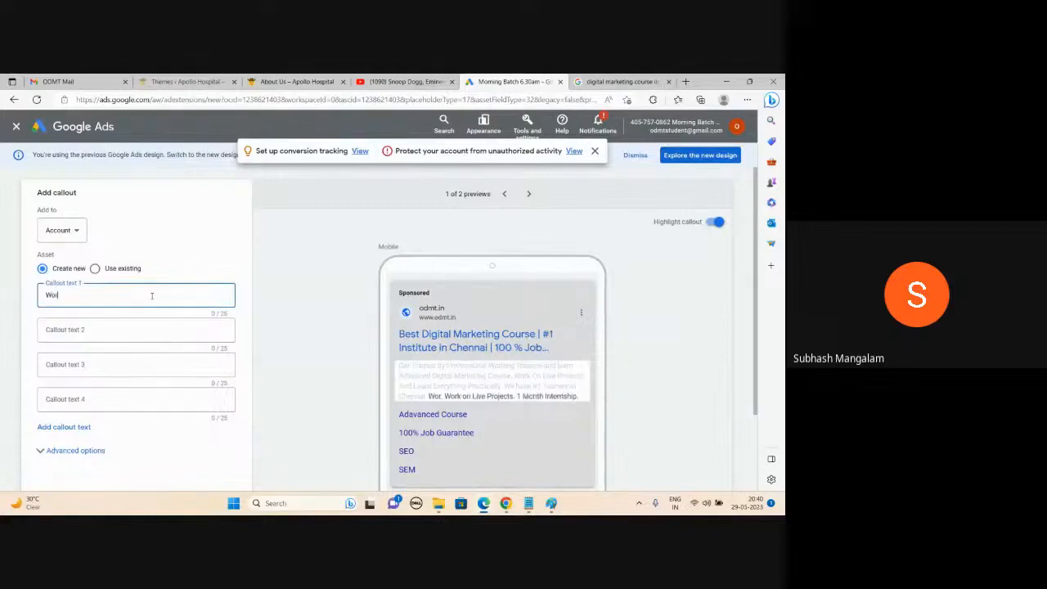
type("k on L")
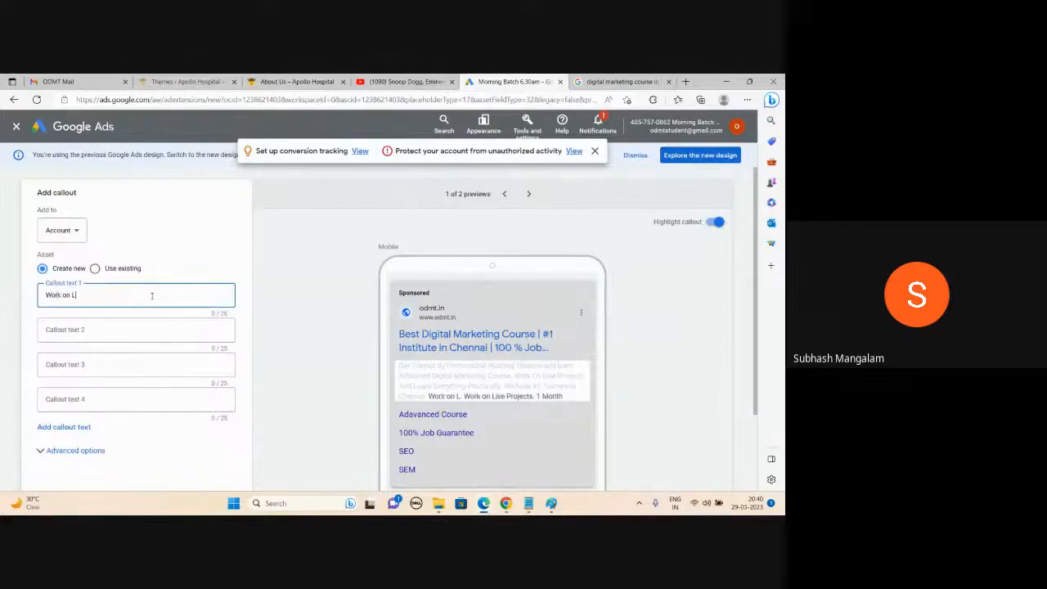
type("ive Proj")
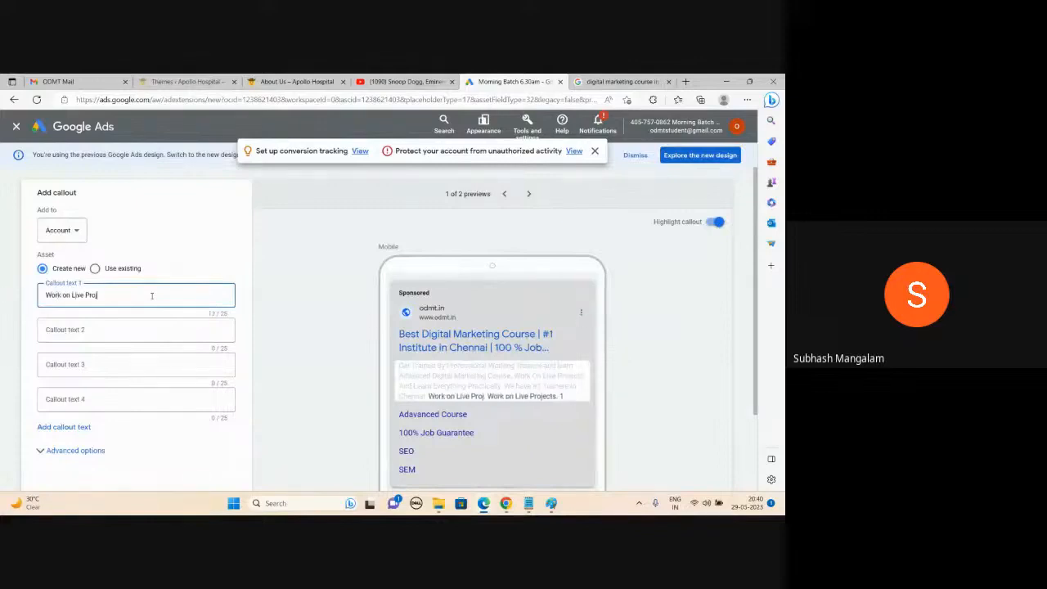
type("ects")
Add the callout texts "Paid SEO Tools", "Ads Live Budget" and "Back Up Videos", and save the callout assets
left_click(113, 328)
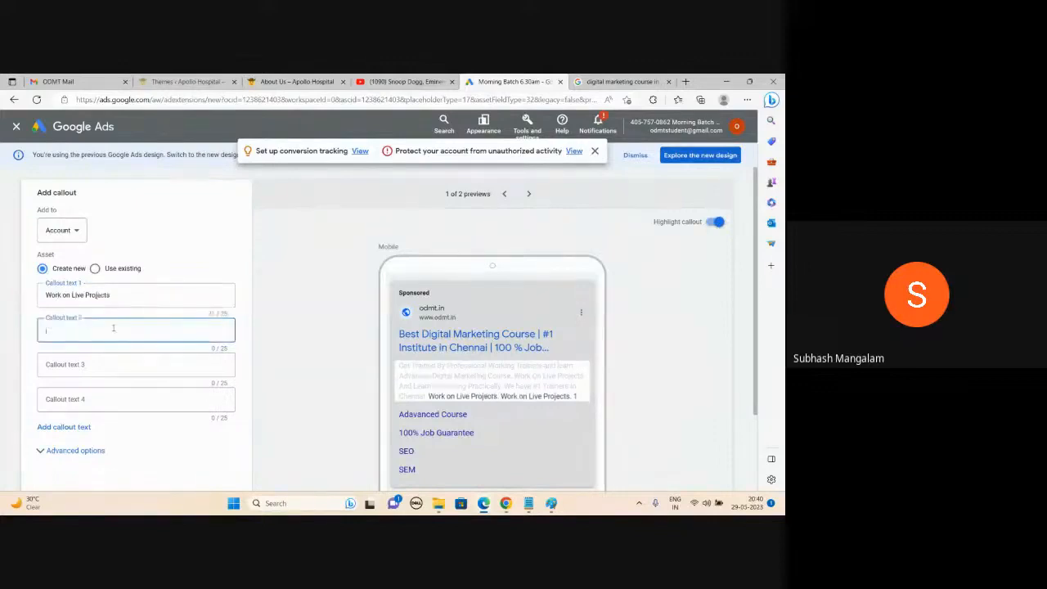
type("Paid SEO Tools")
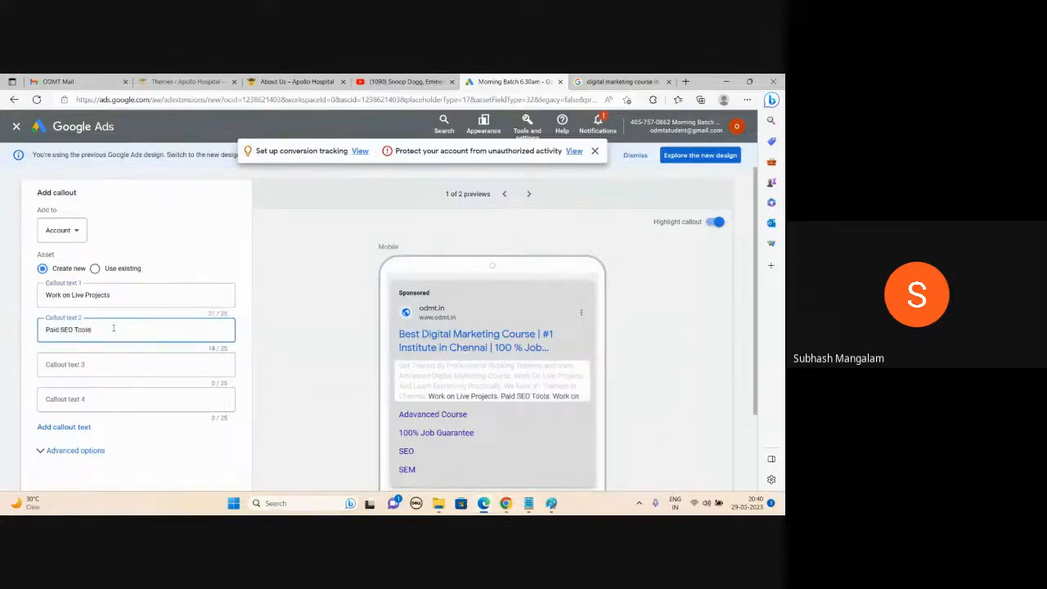
left_click(107, 361)
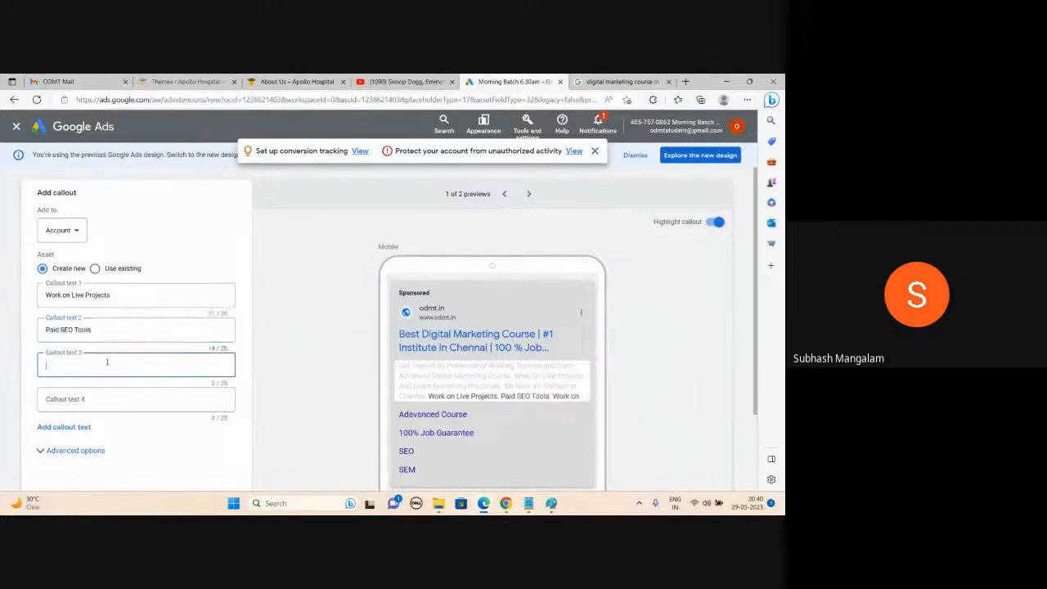
type("Ads Live Budg")
type("et")
left_click(97, 398)
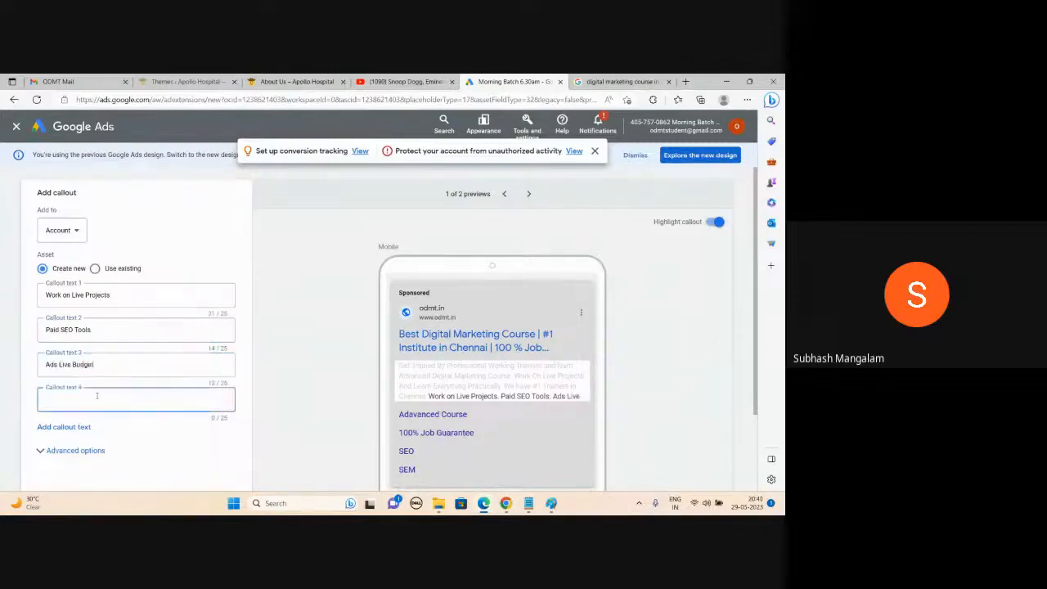
type("Back Up Videos")
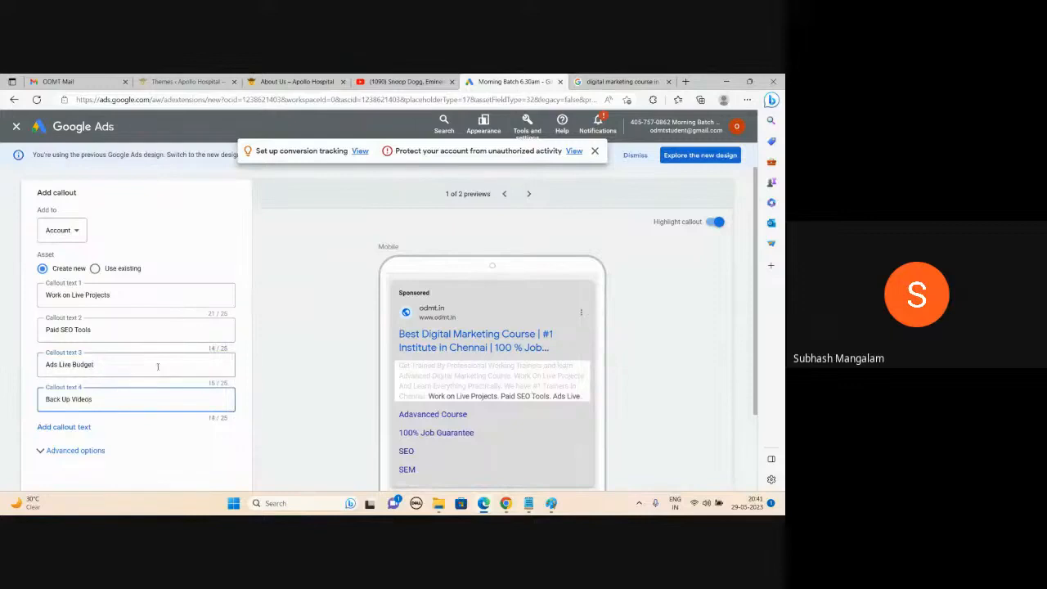
scroll(67, 424, "down", 2)
left_click(44, 445)
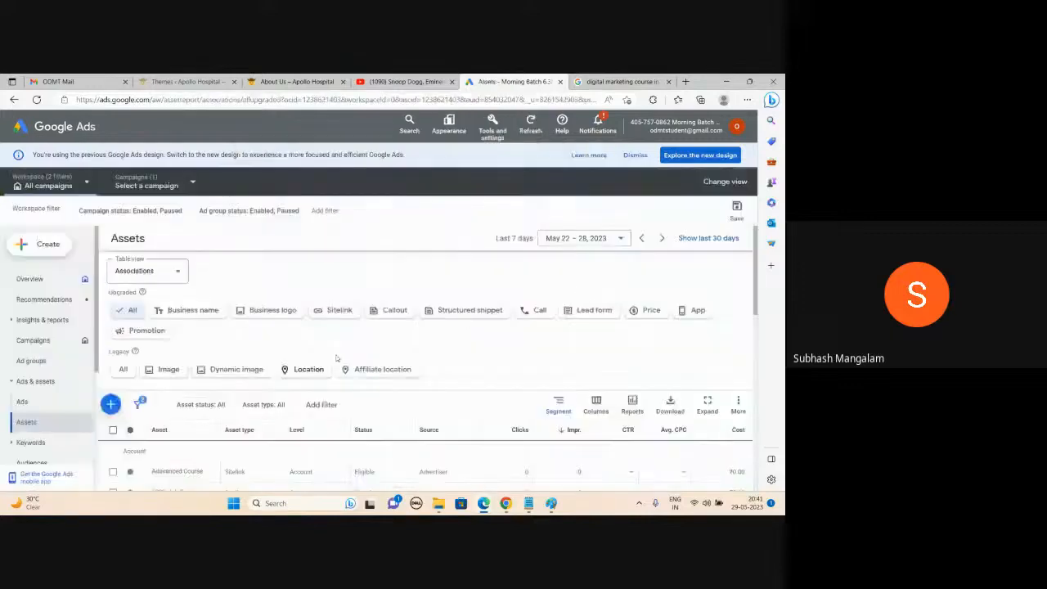
Start a new account-level structured snippet asset in English with the header type Courses
left_click(111, 404)
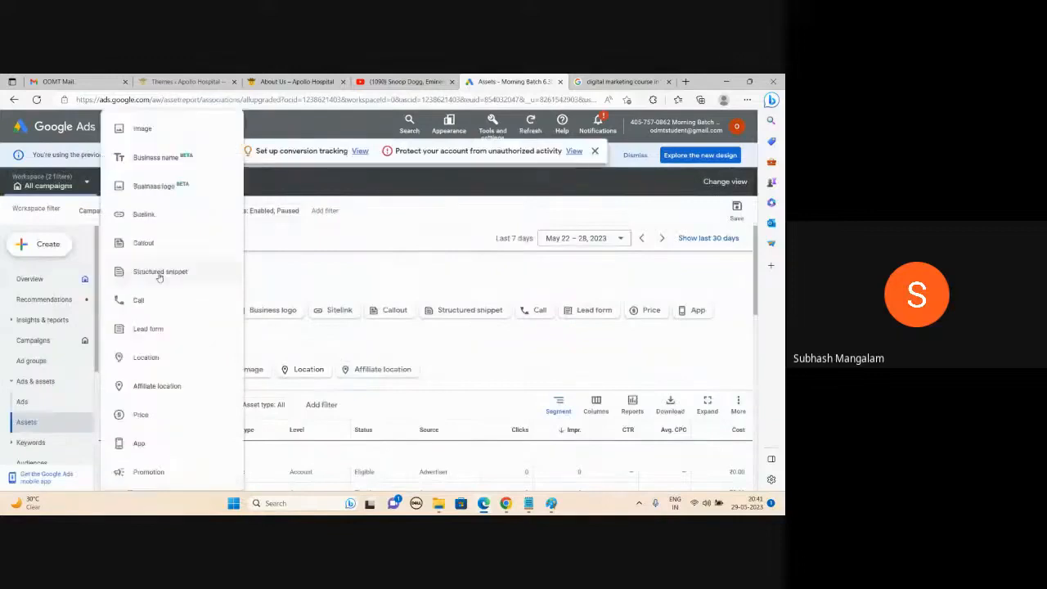
left_click(159, 272)
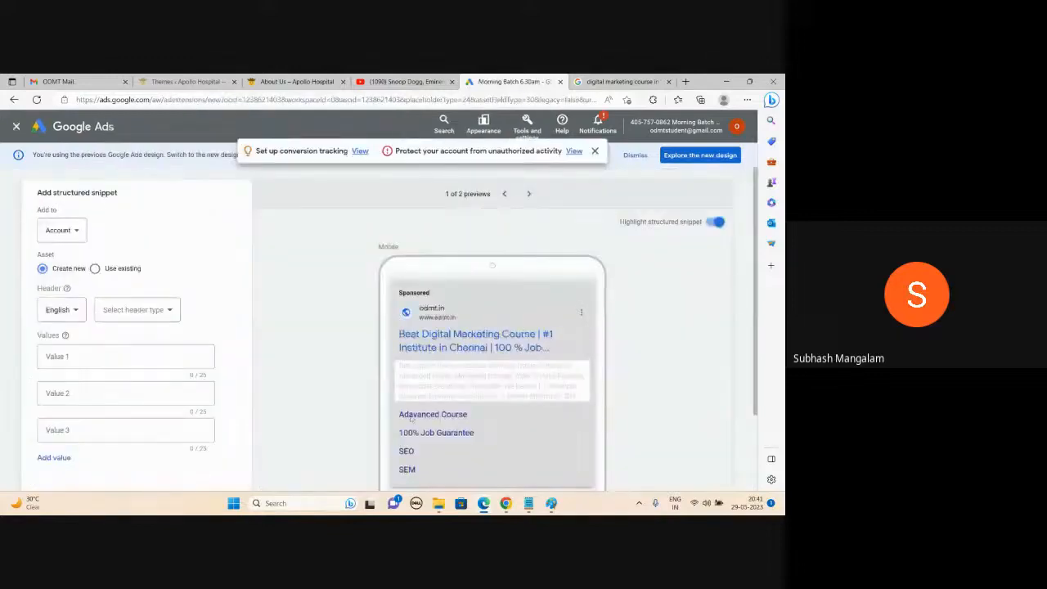
scroll(187, 332, "down", 1)
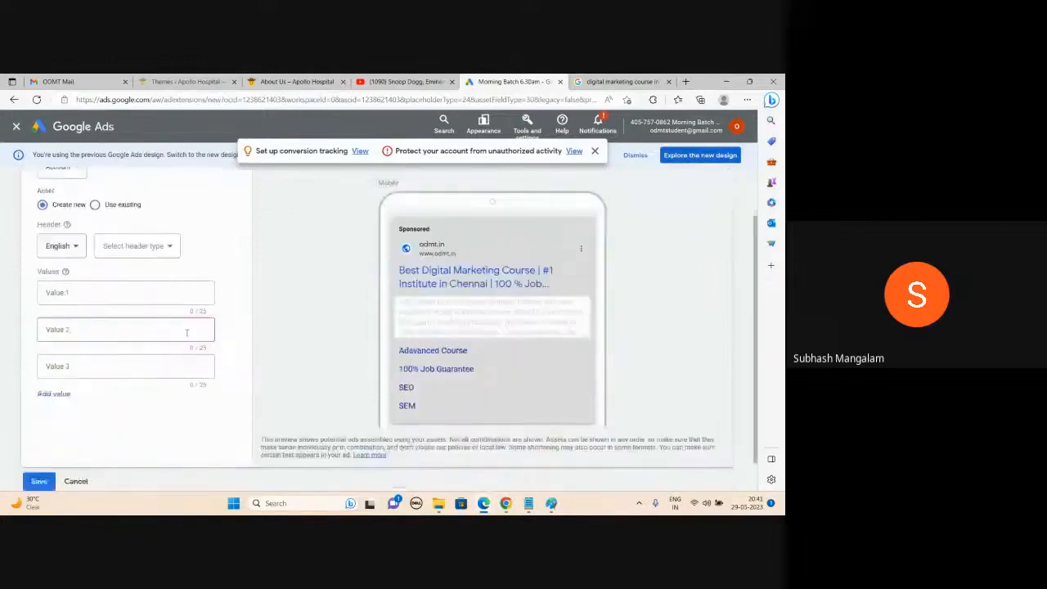
left_click(171, 248)
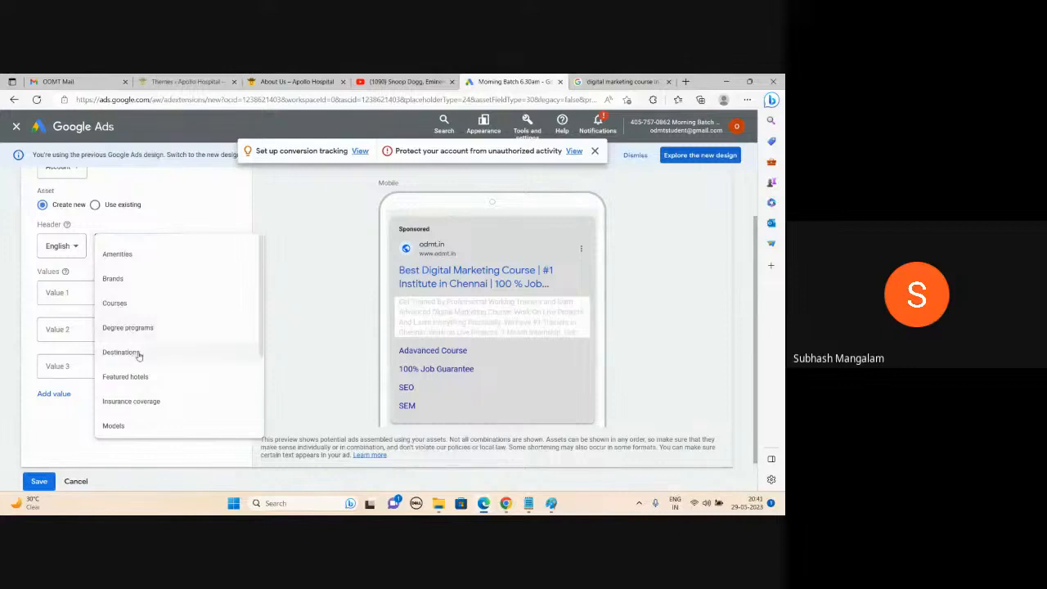
scroll(139, 355, "down", 2)
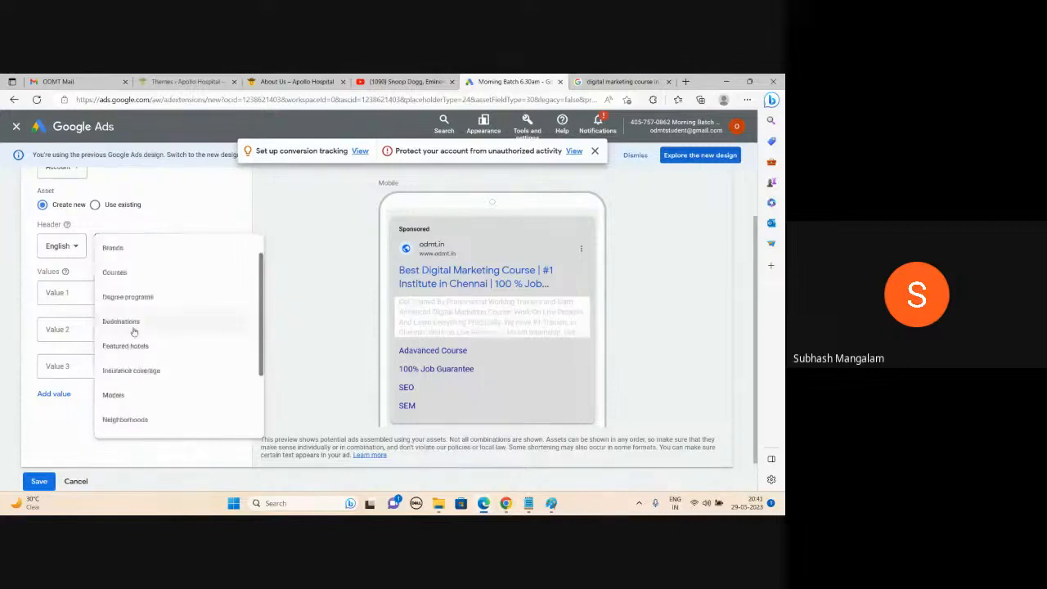
left_click(114, 272)
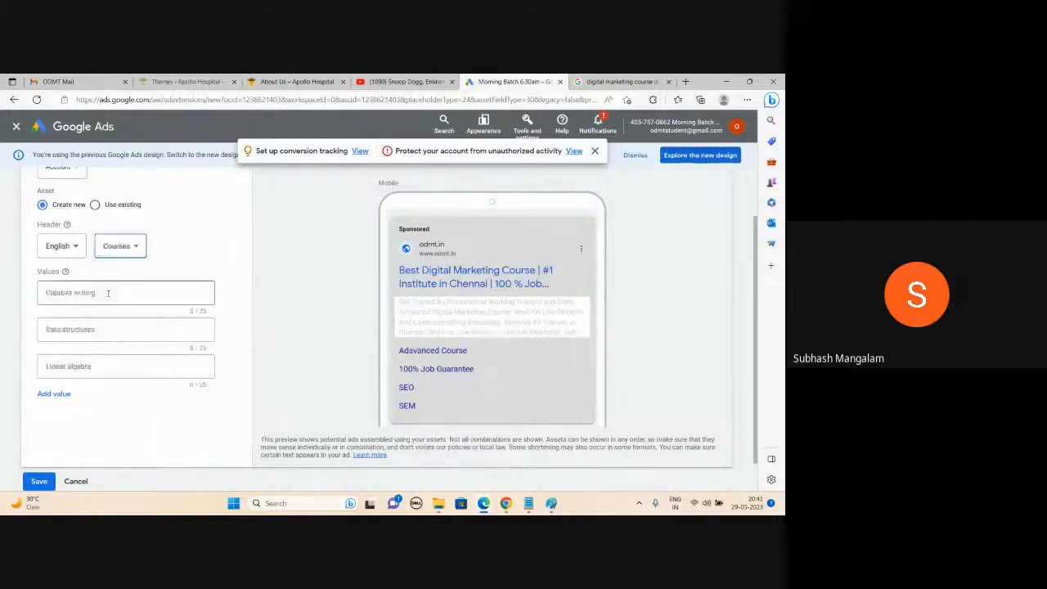
Enter the structured snippet values "SEO", "PPC" and "Affiliate Marketing", and save the asset
left_click(108, 293)
type("SEO")
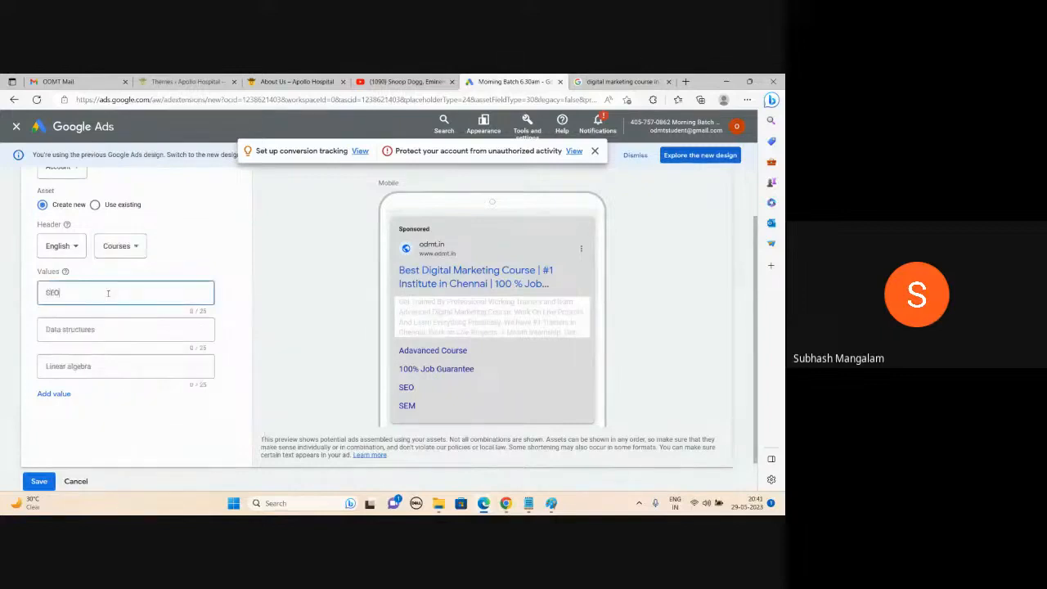
left_click(100, 329)
type("PPC")
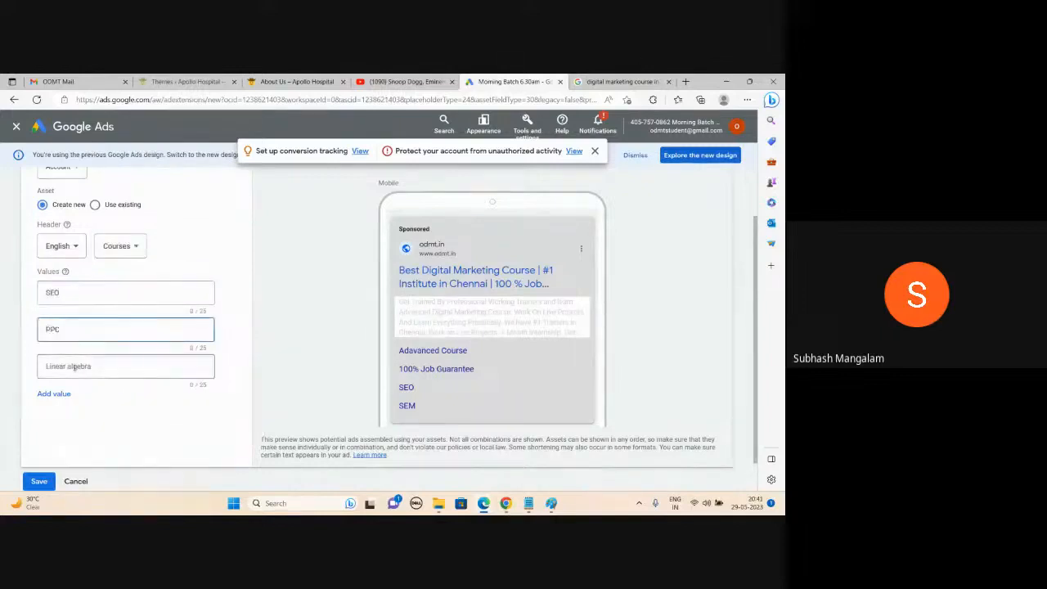
left_click(74, 367)
type("Affiliate")
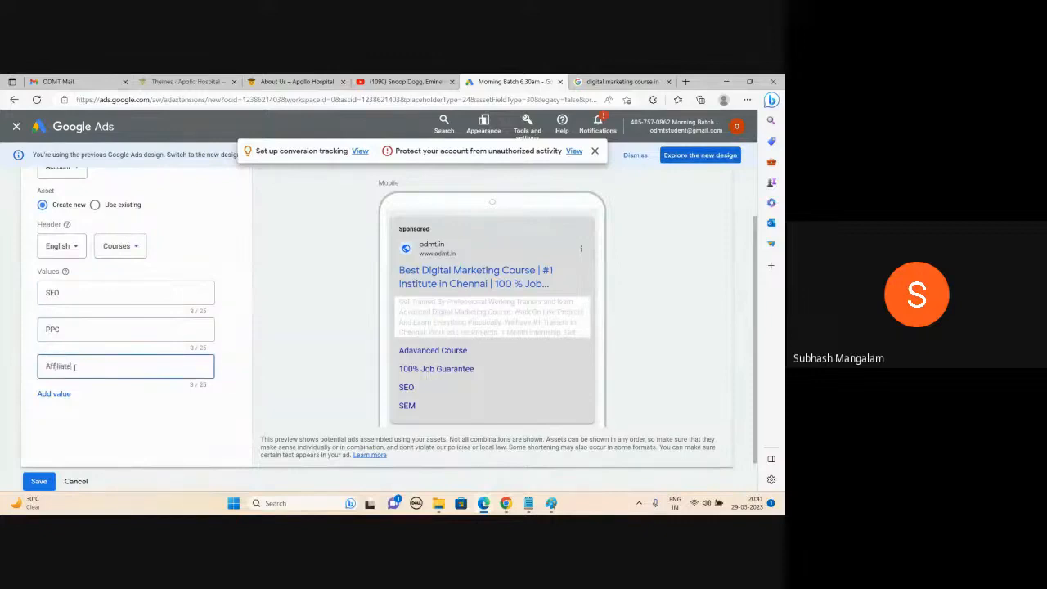
type(" Marketing")
left_click(58, 456)
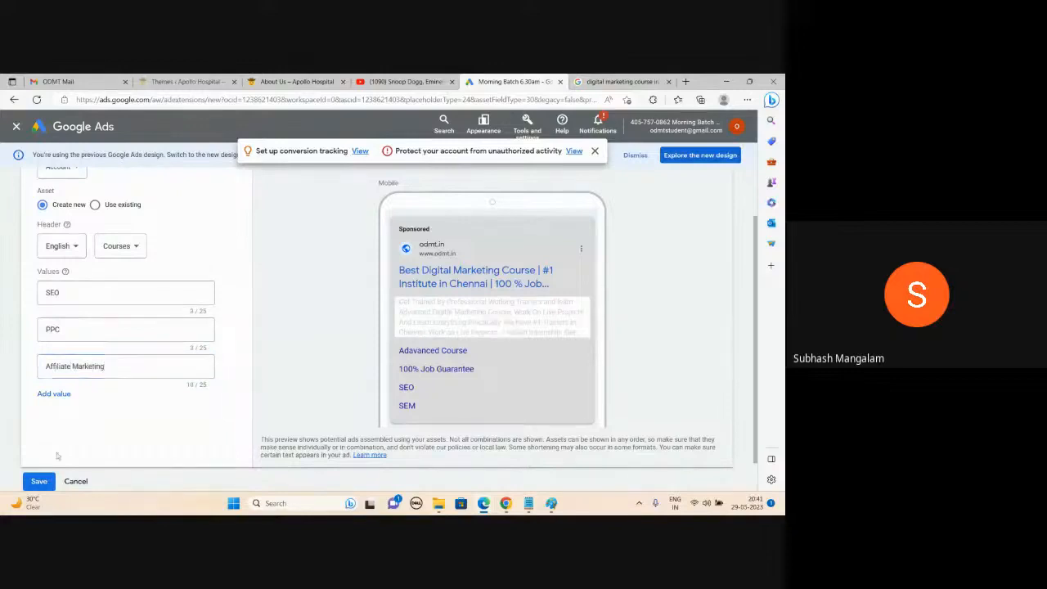
left_click(39, 481)
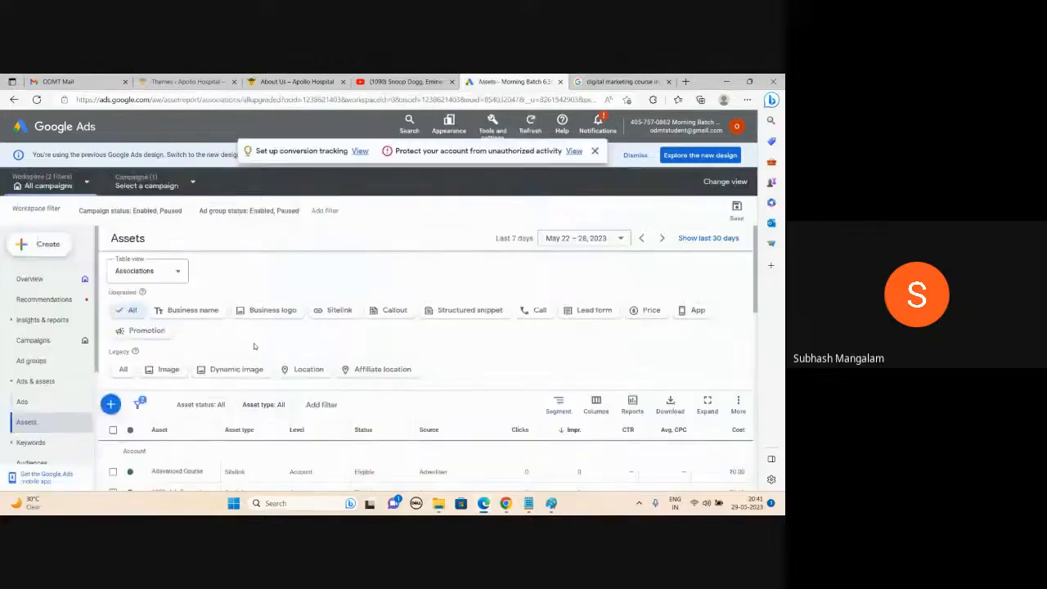
Create and save an account-level call asset with the country India and the first suggested business phone number
left_click(110, 405)
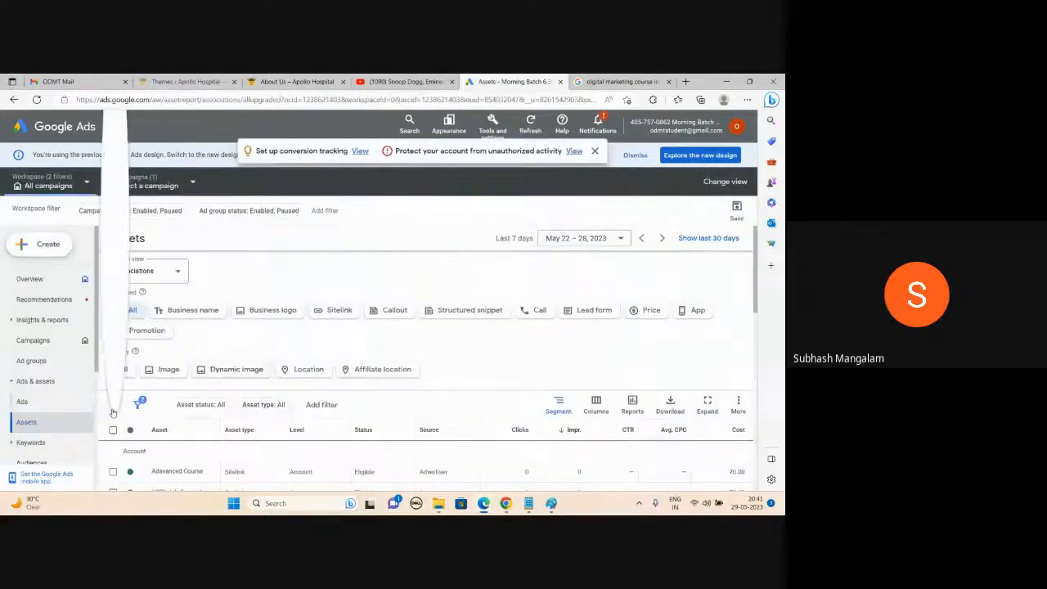
left_click(155, 302)
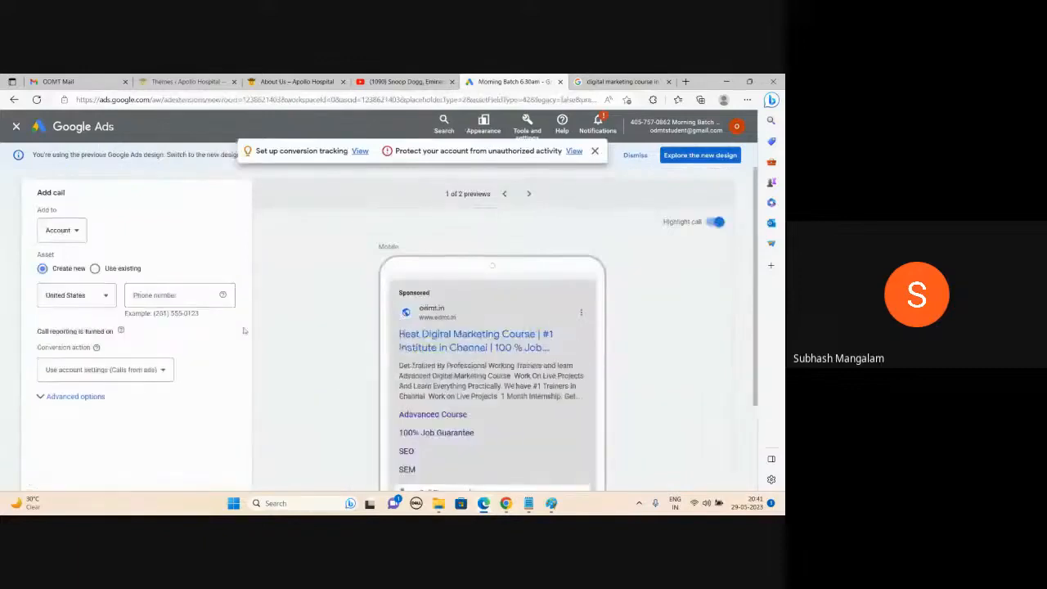
scroll(473, 384, "down", 3)
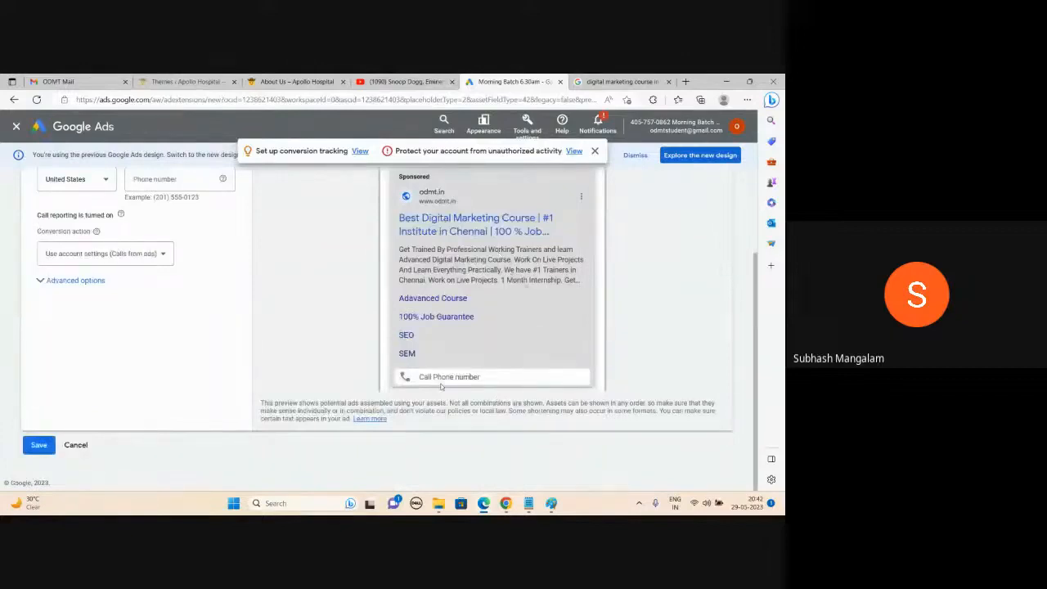
left_click(108, 180)
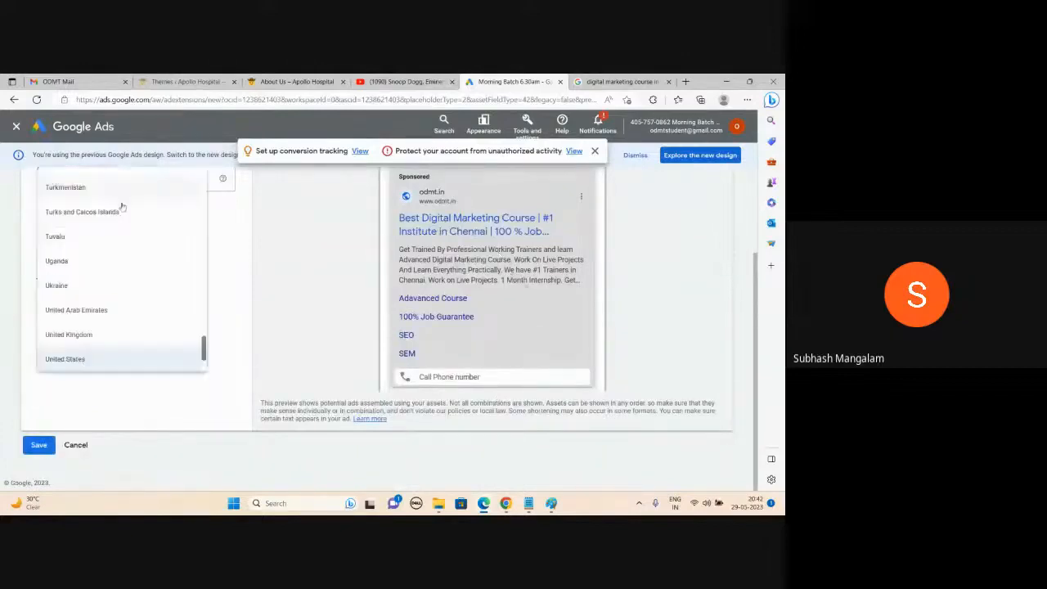
scroll(122, 207, "up", 20)
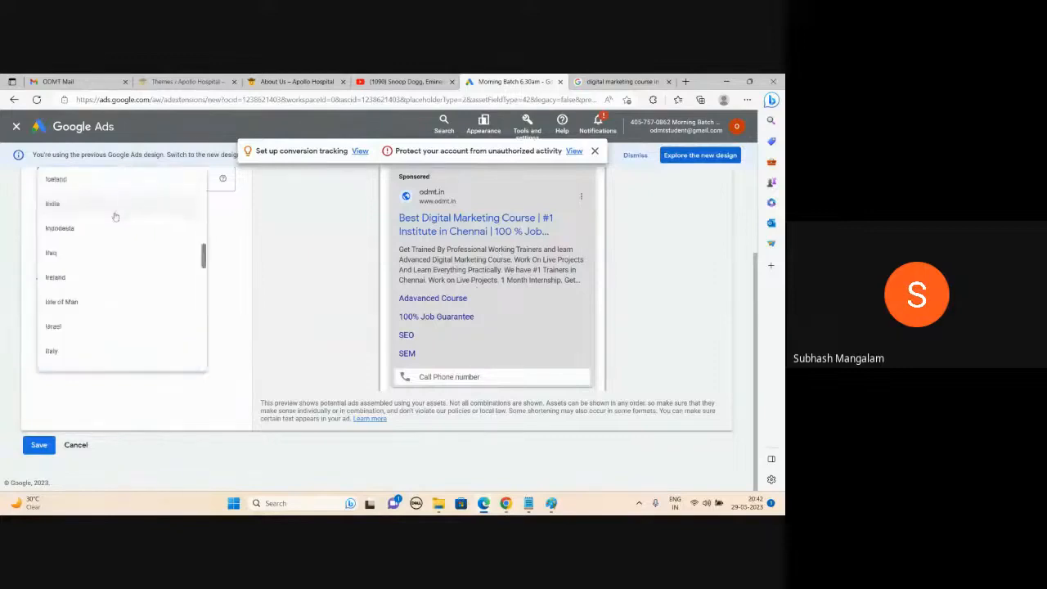
left_click(91, 214)
left_click(154, 179)
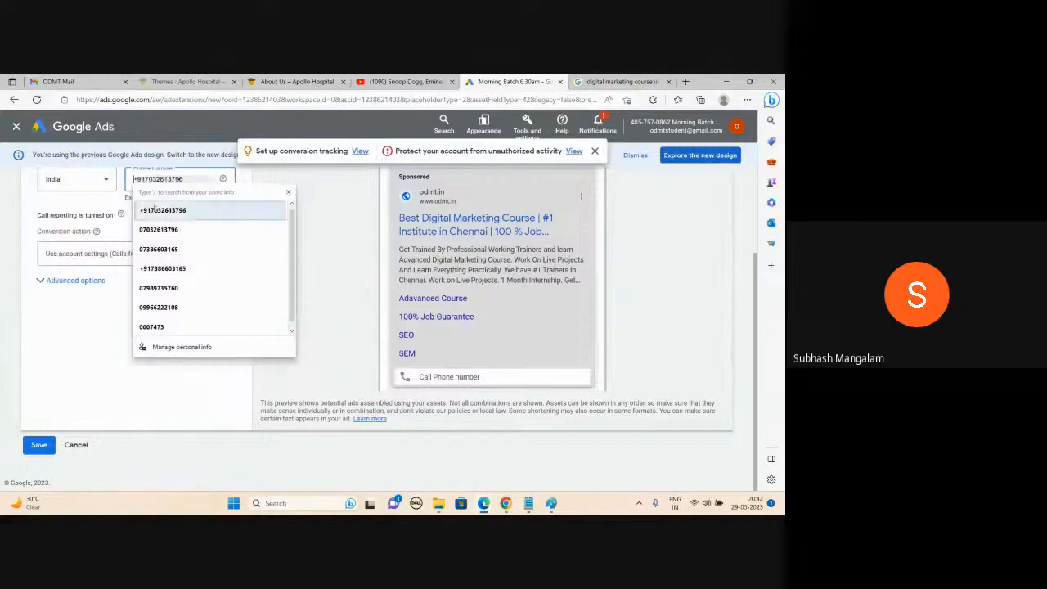
left_click(153, 210)
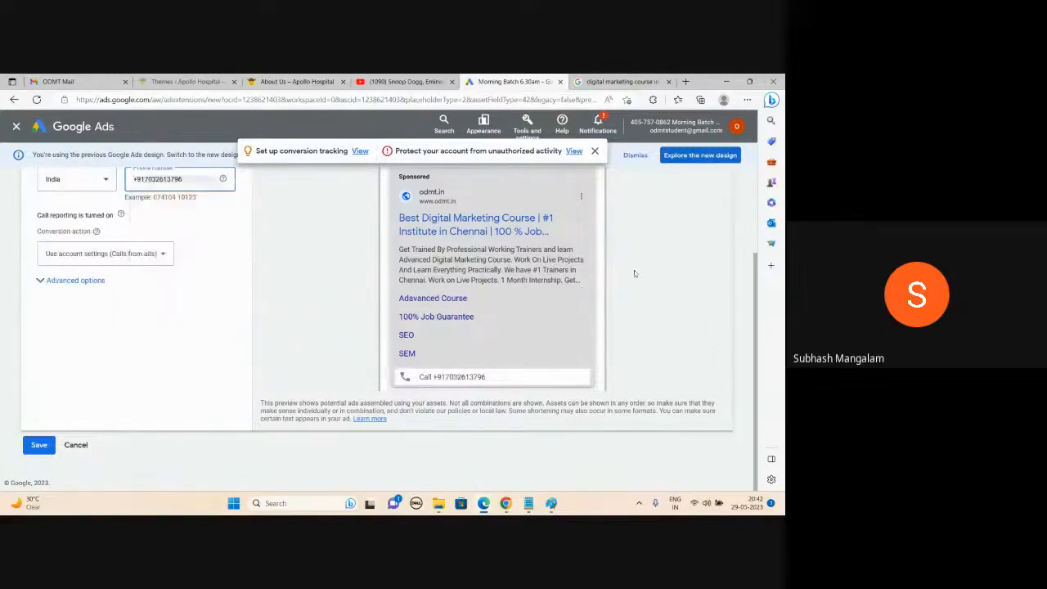
left_click(39, 445)
left_click(551, 504)
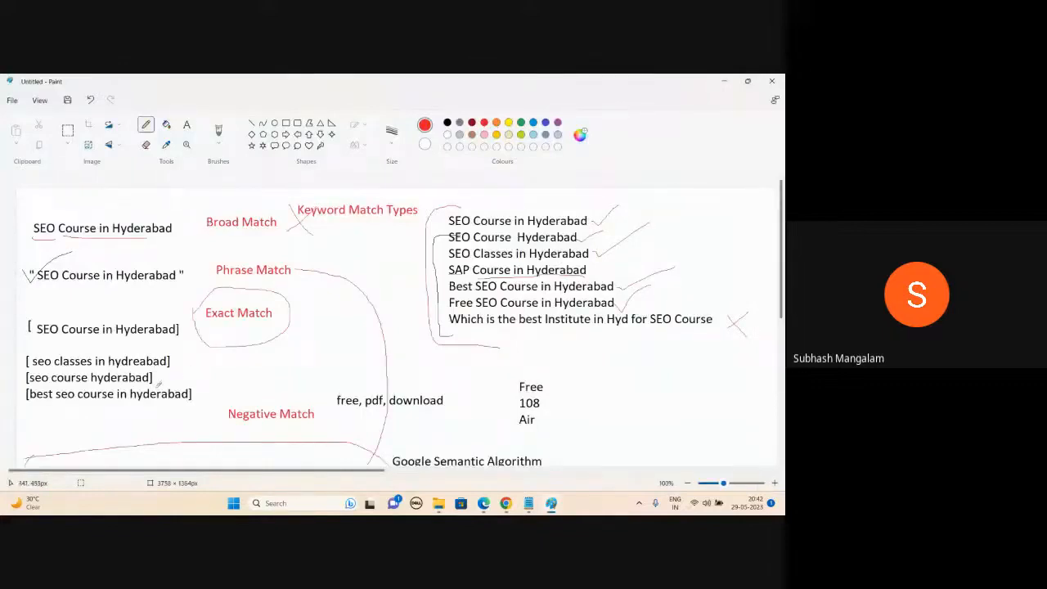
left_click(722, 82)
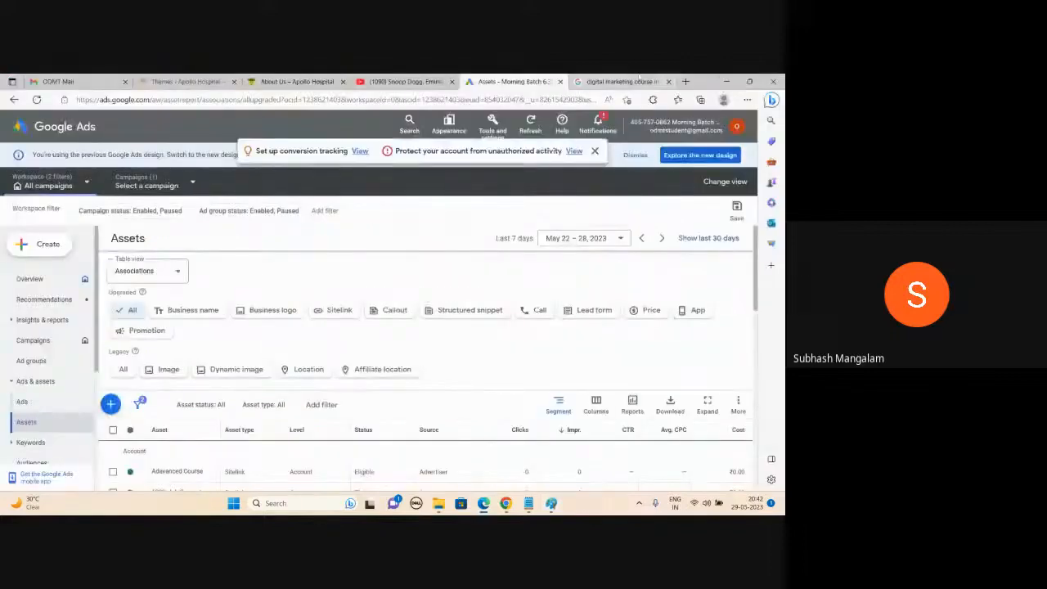
left_click(639, 78)
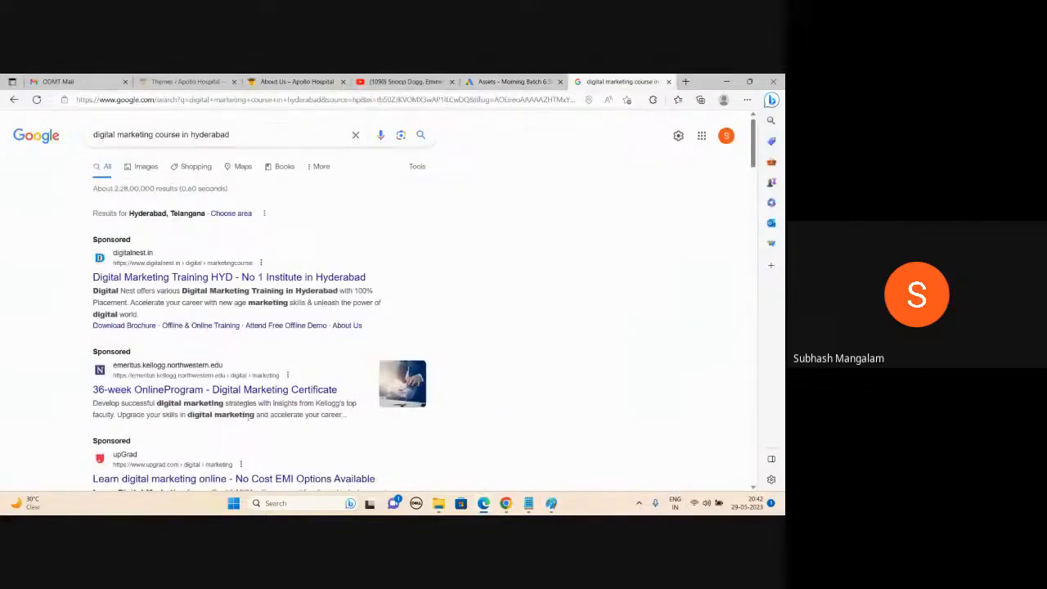
left_click(485, 85)
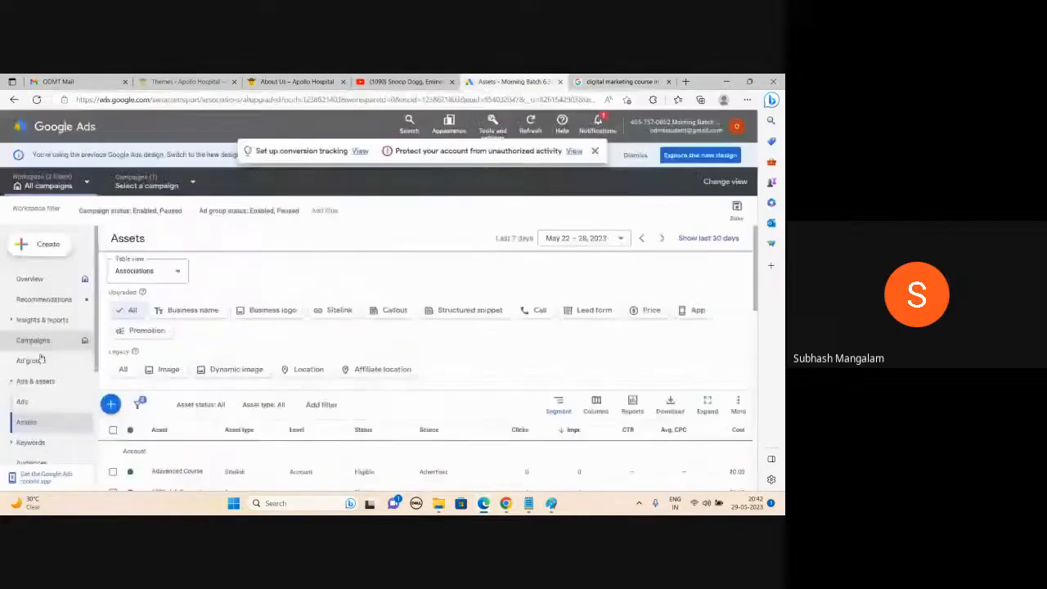
scroll(277, 262, "down", 1)
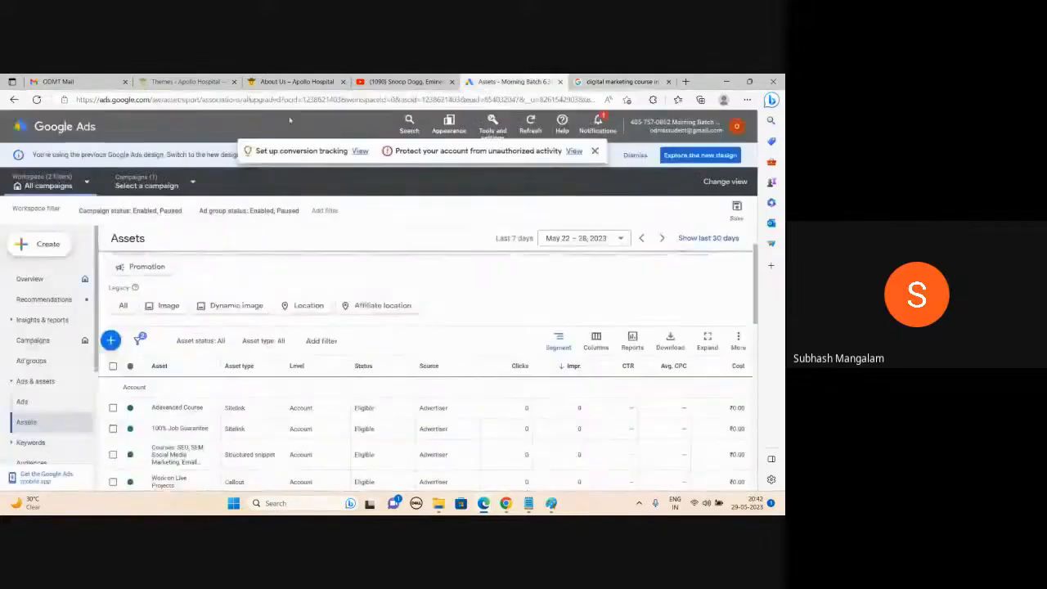
Look over the asset types available for creation, from Image to Promotion, without choosing one
left_click(111, 341)
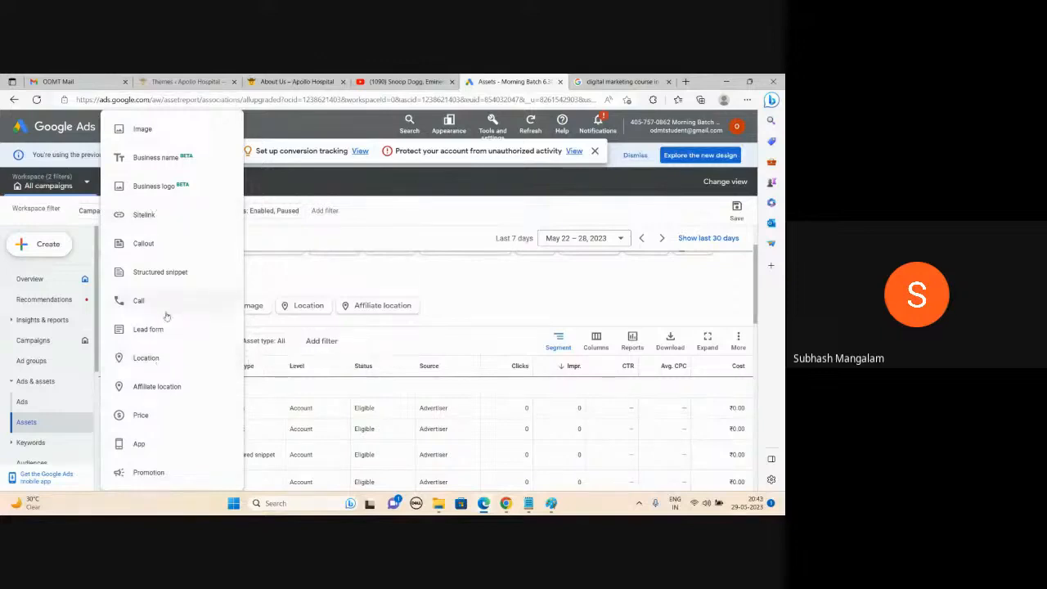
left_click(427, 210)
left_click(481, 216)
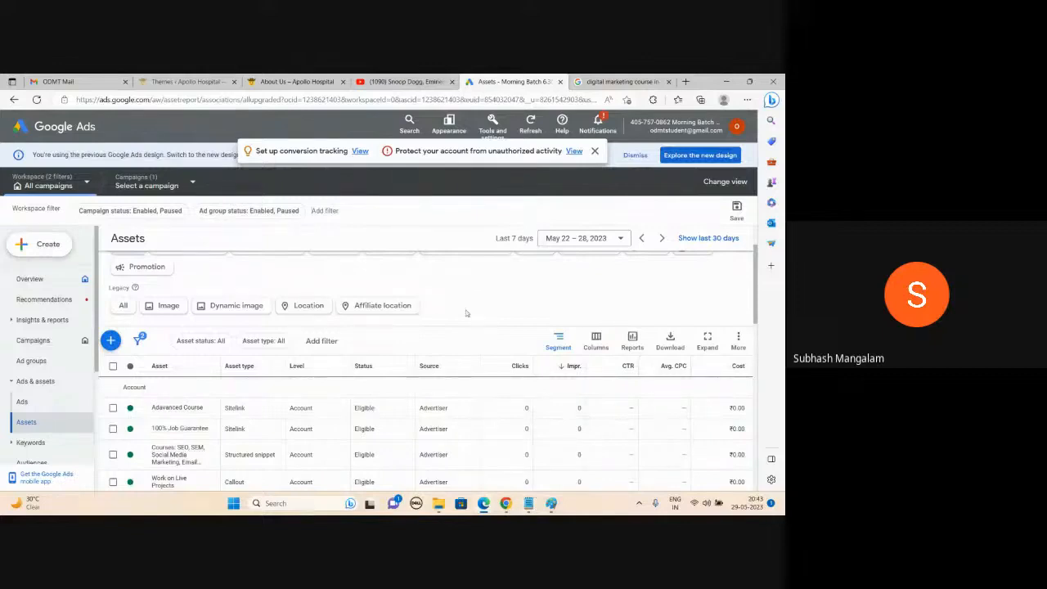
left_click(552, 504)
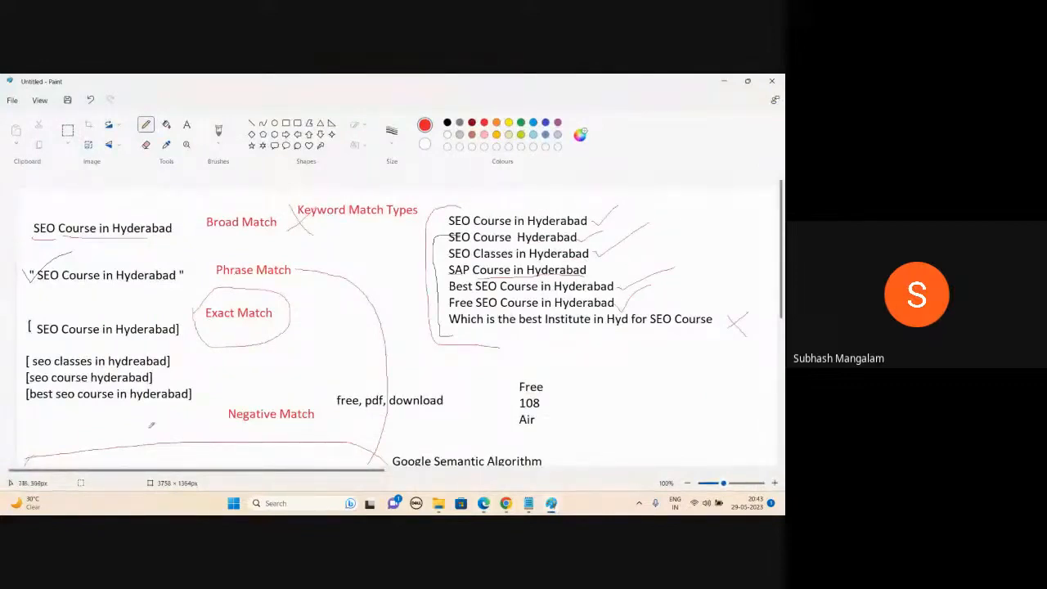
left_click(725, 83)
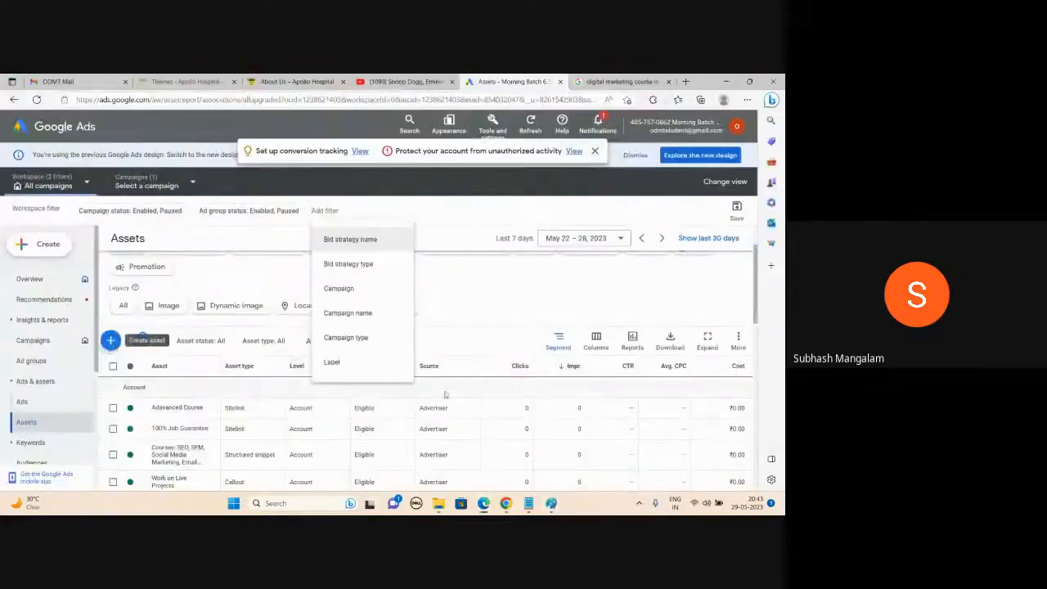
scroll(468, 315, "down", 2)
scroll(468, 316, "down", 2)
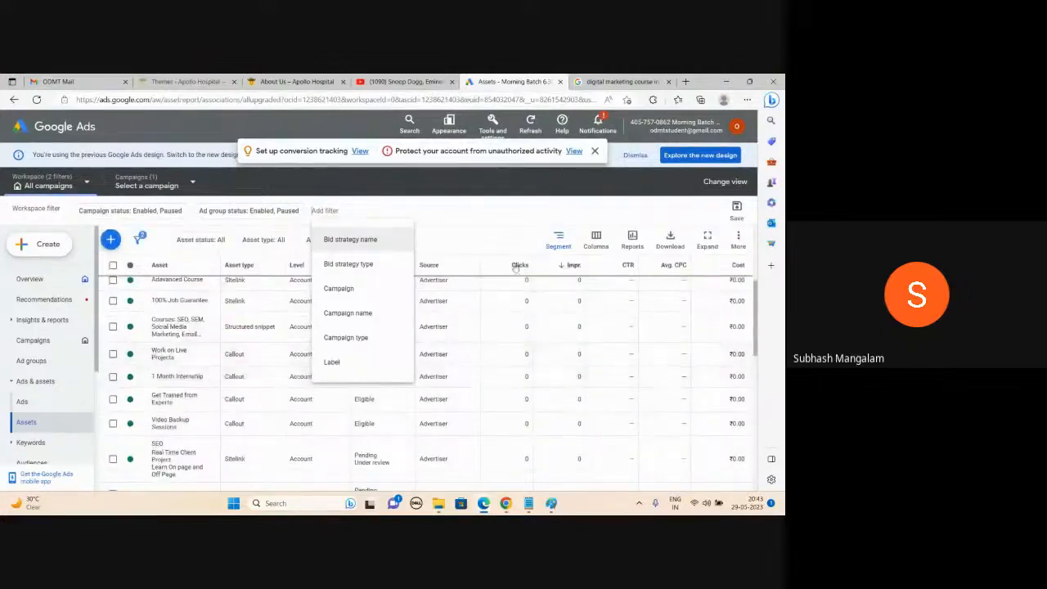
left_click(528, 206)
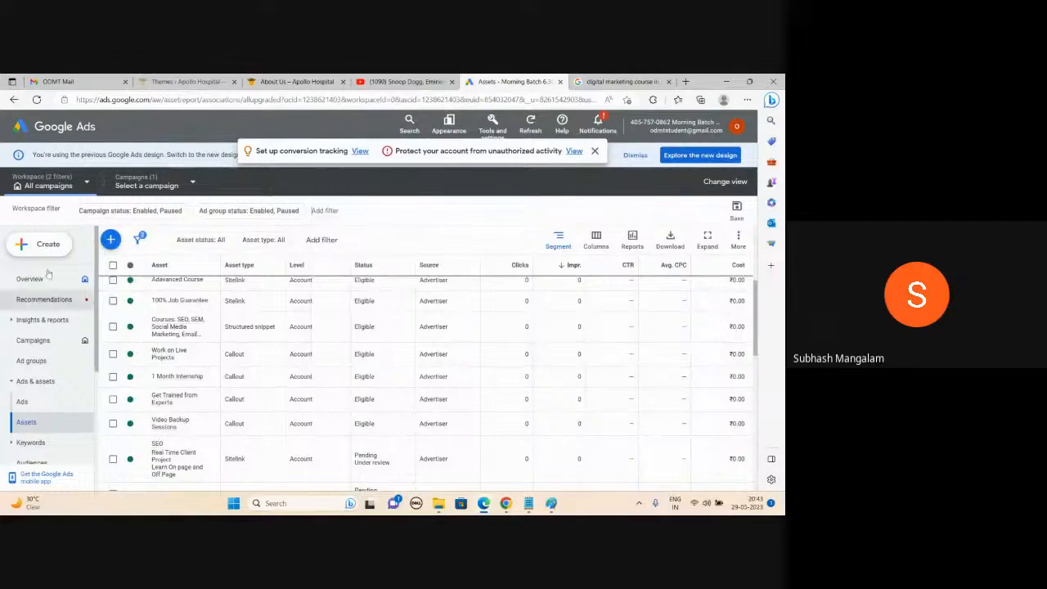
left_click(41, 244)
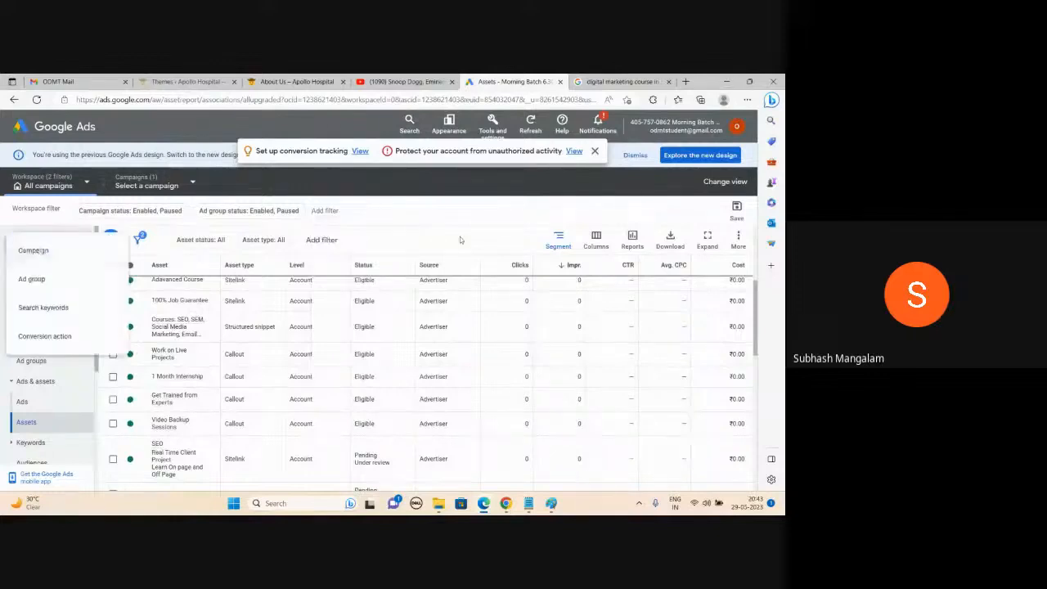
left_click(464, 213)
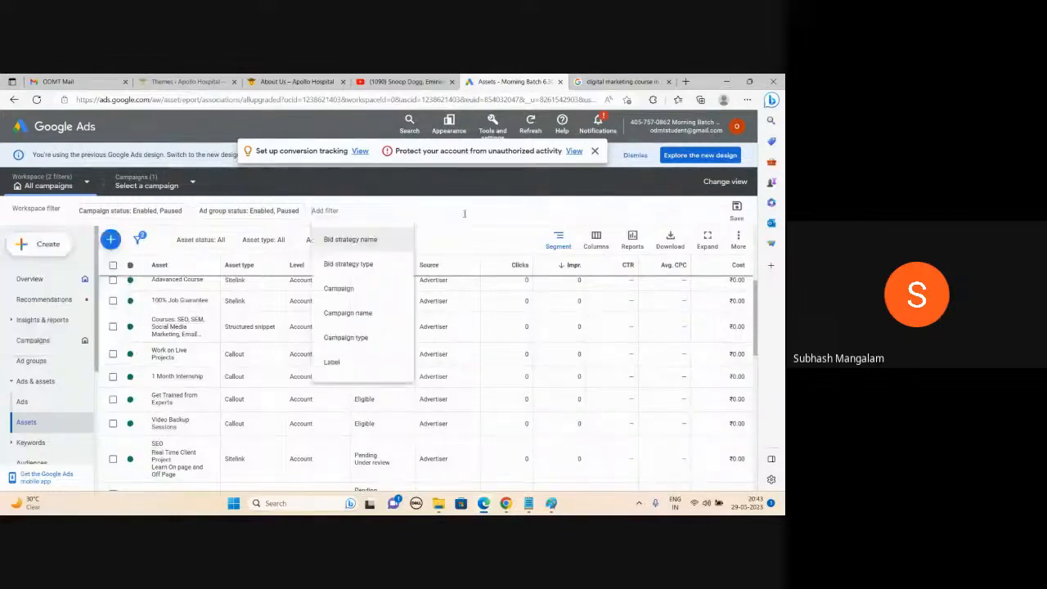
left_click(463, 214)
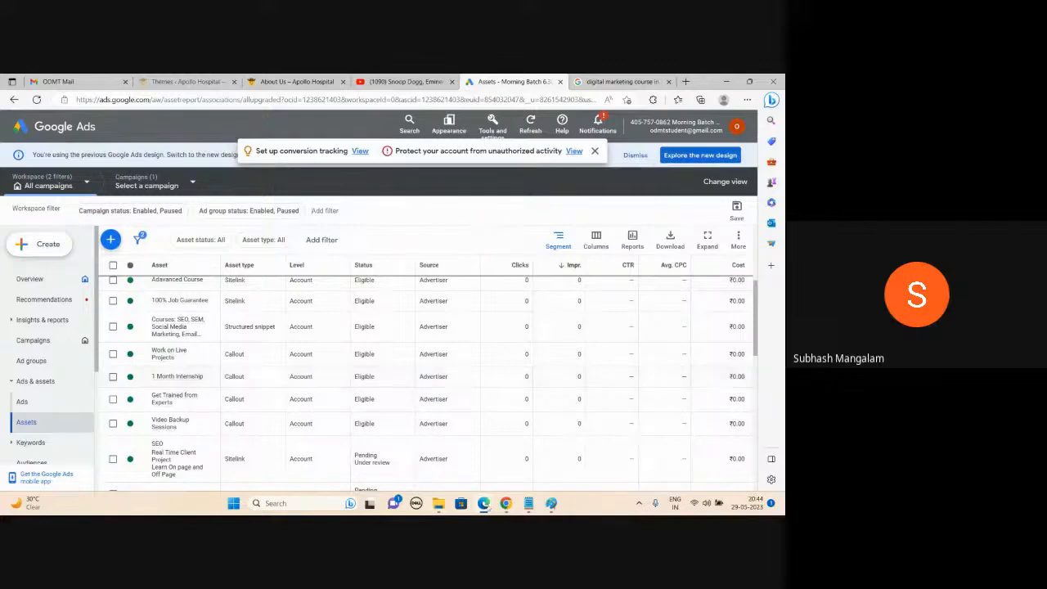
left_click(483, 503)
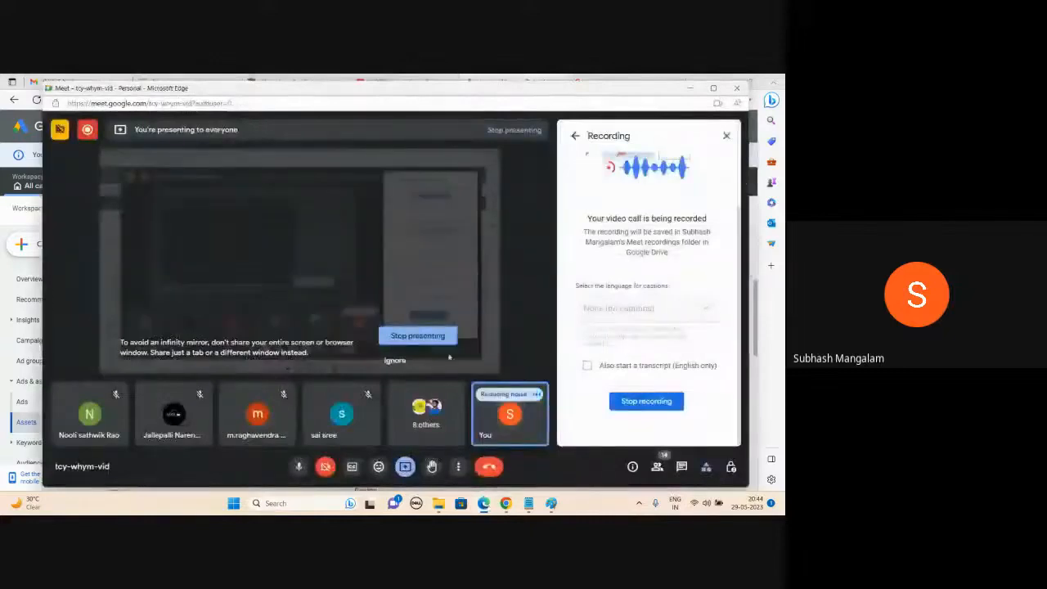
left_click(395, 360)
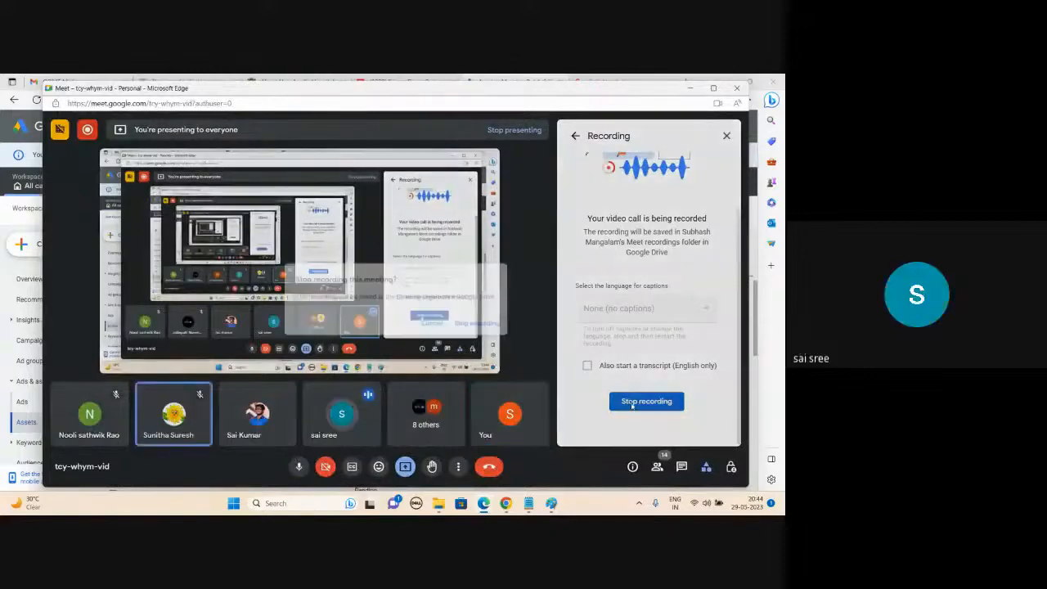
left_click(631, 405)
left_click(435, 325)
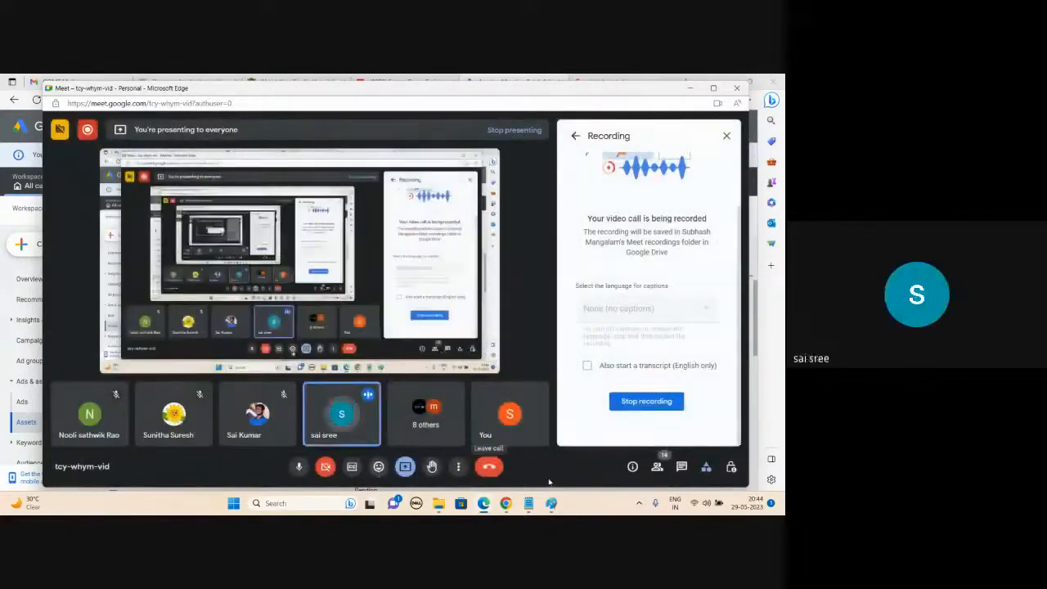
mouse_move(561, 506)
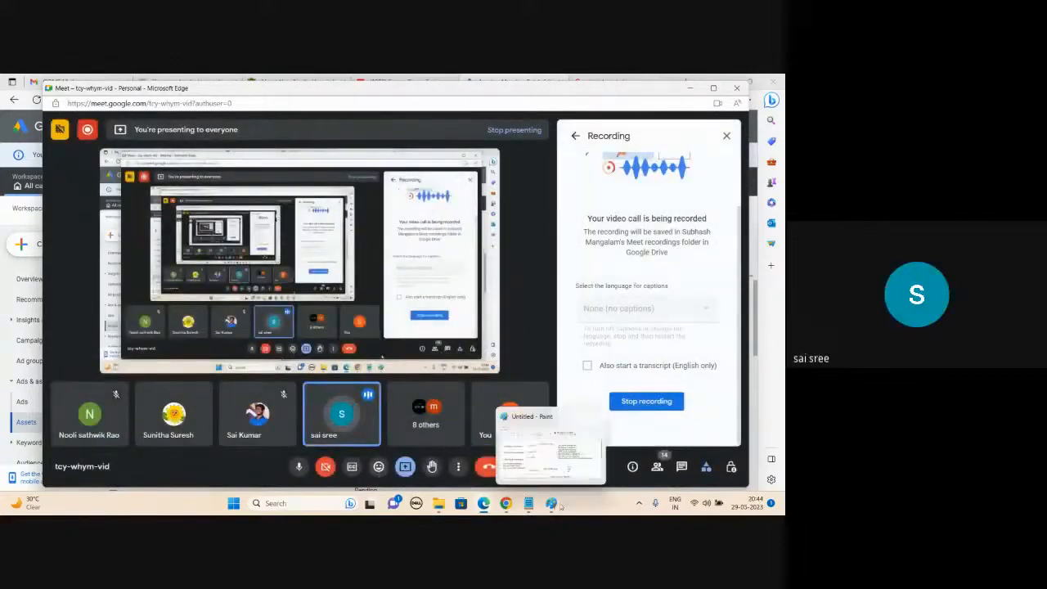
left_click(695, 95)
left_click(547, 206)
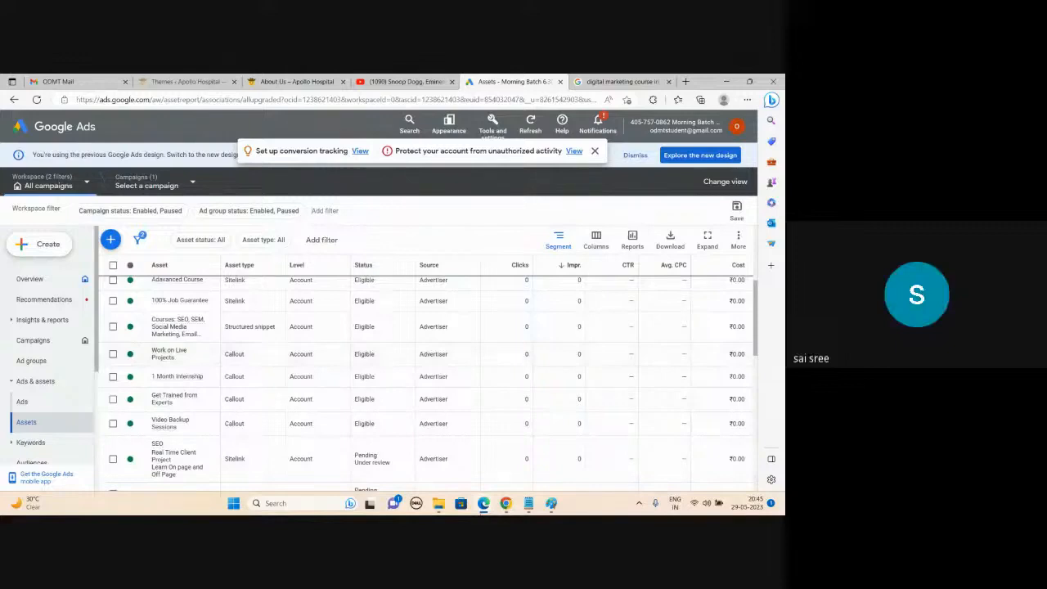
Examine the sponsored Google results for "digital marketing course in hyderabad" and return to the Google Ads assets list
mouse_move(483, 504)
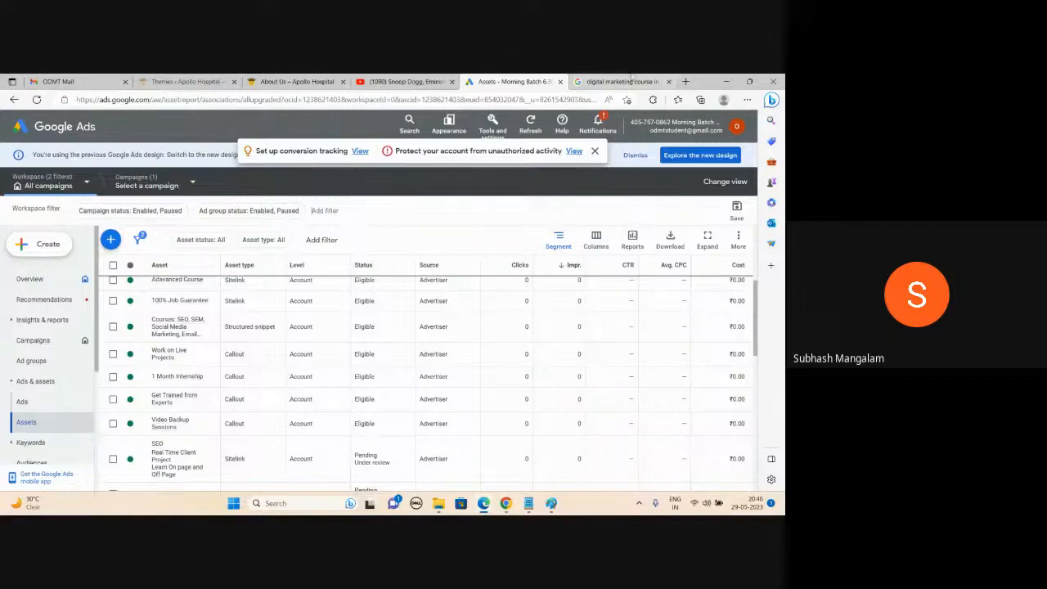
left_click(628, 81)
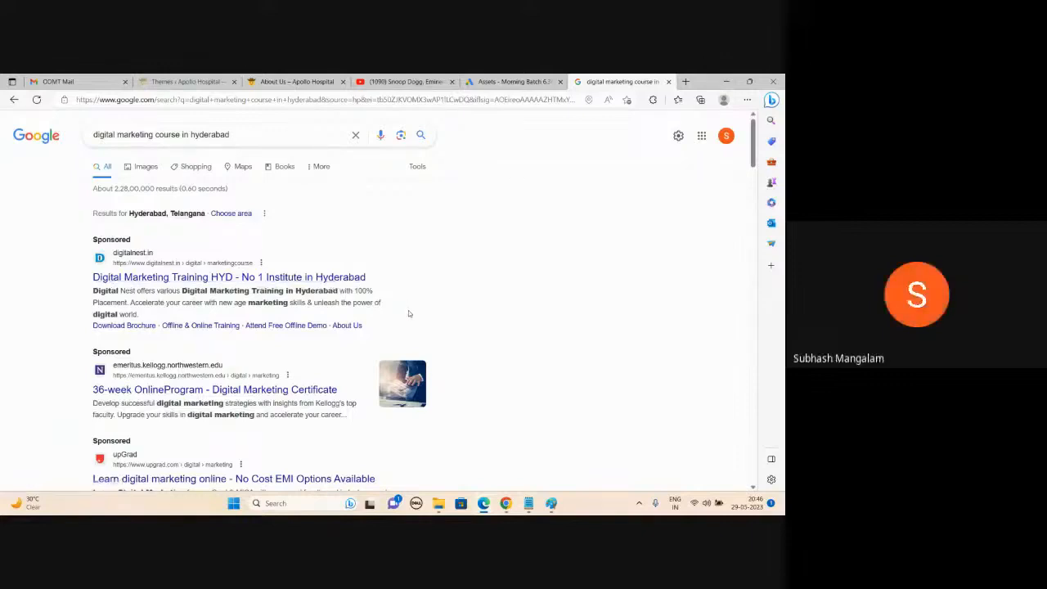
scroll(408, 311, "down", 3)
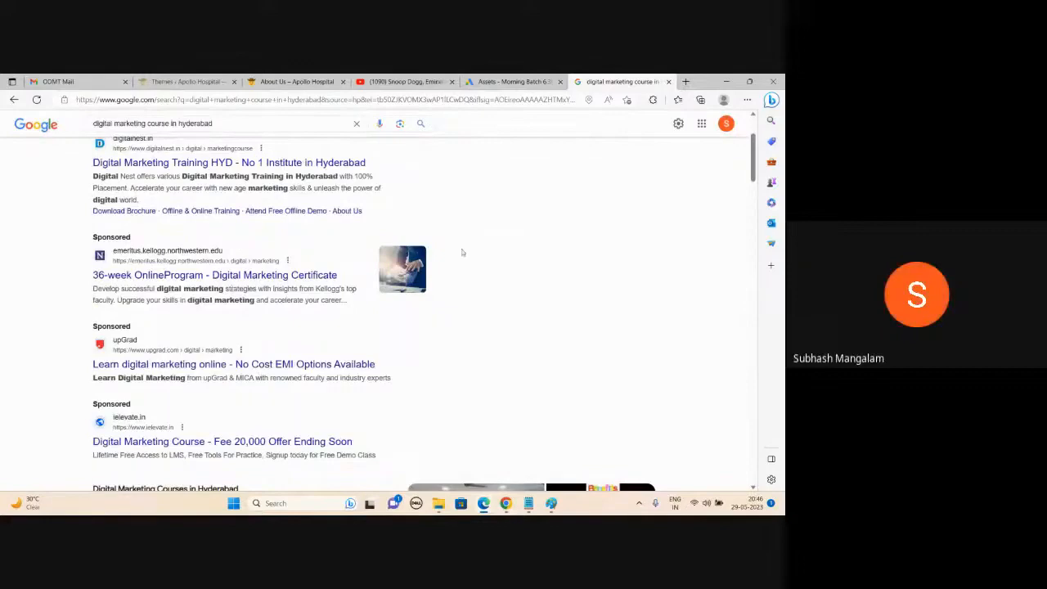
left_click(501, 82)
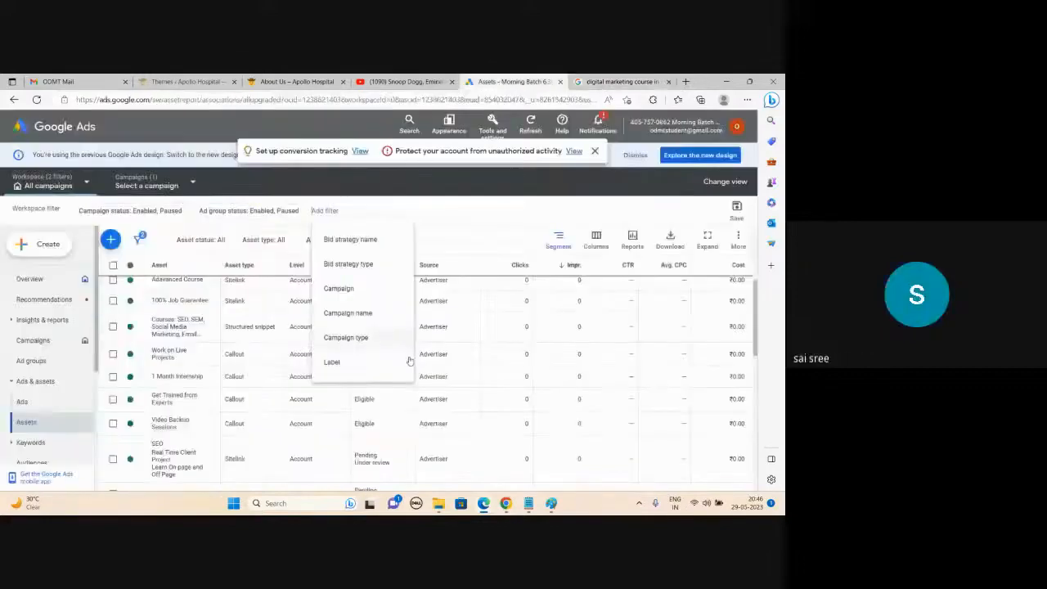